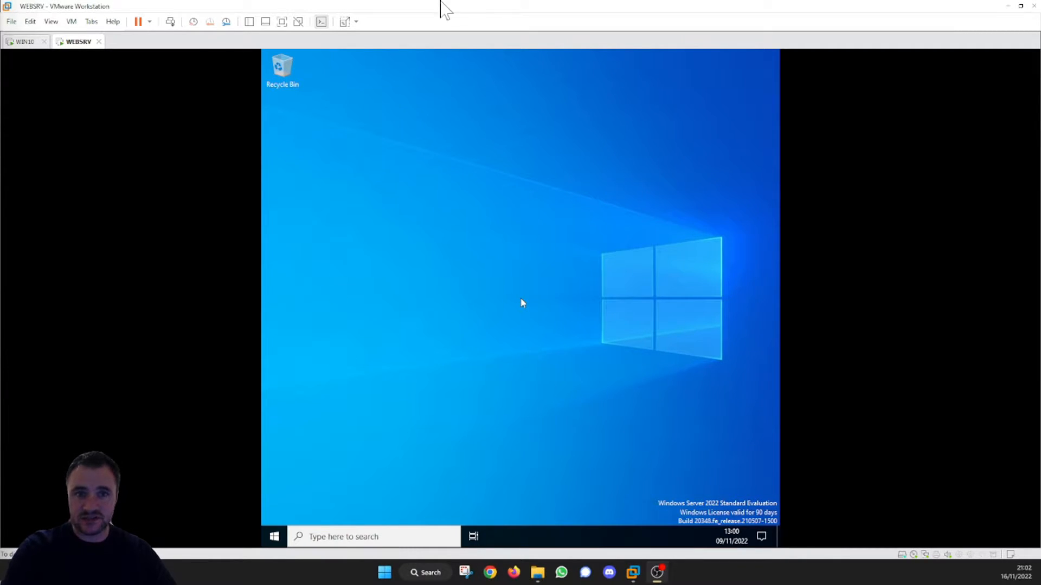
# Step: Arrange the WEBSRV and DC virtual machine windows side by side and wake the WEBSRV display
pyautogui.moveTo(455, 12); pyautogui.dragTo(1039, 174)
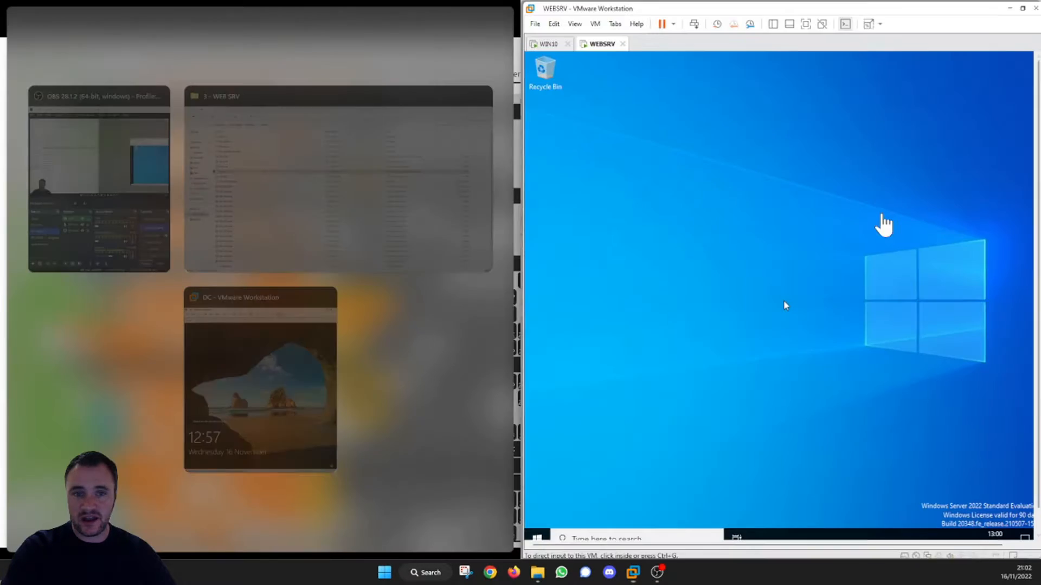
pyautogui.click(250, 367)
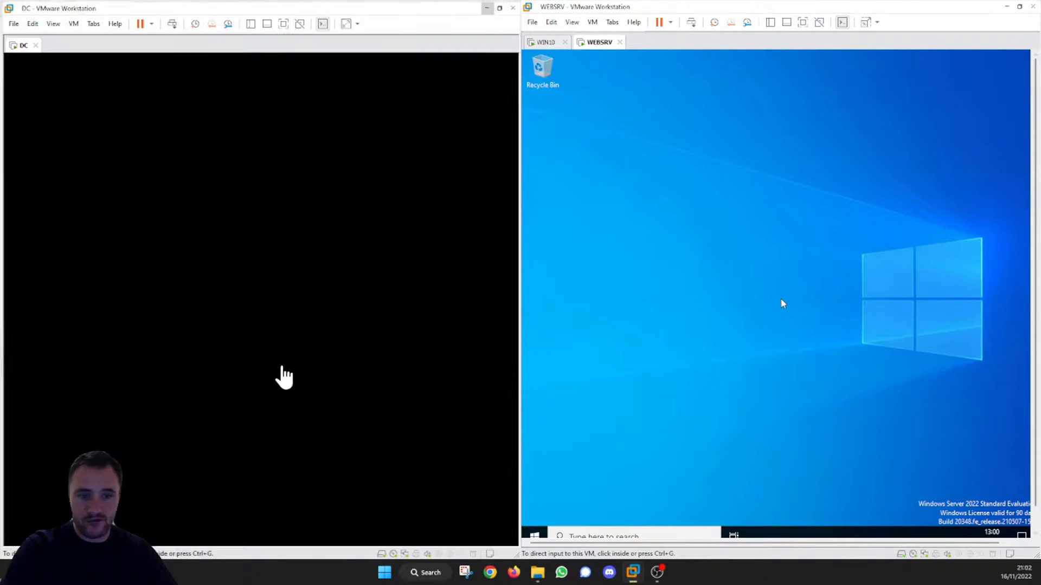
pyautogui.click(702, 293)
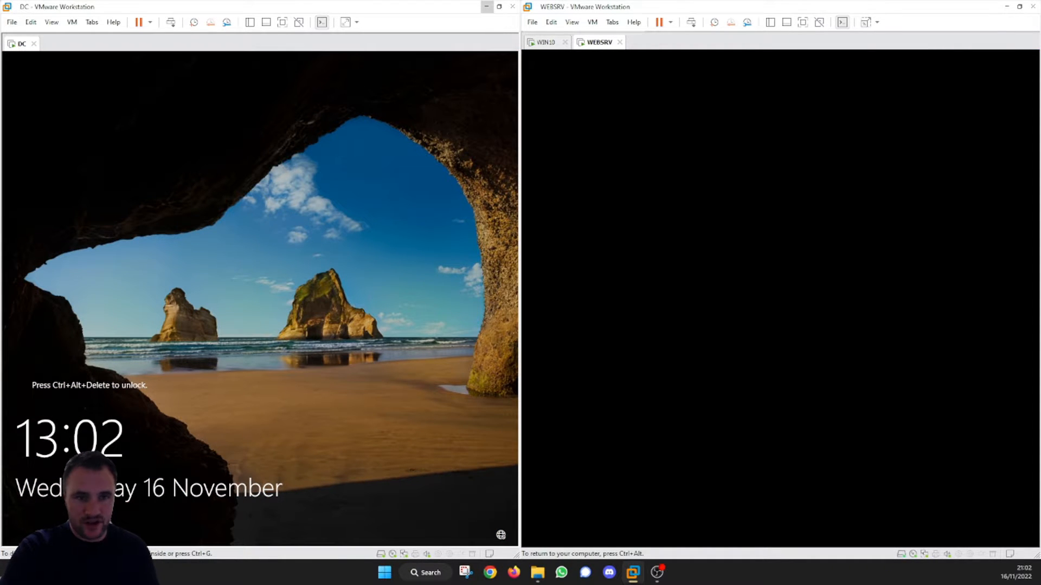
pyautogui.hotkey('ctrl', 'alt')
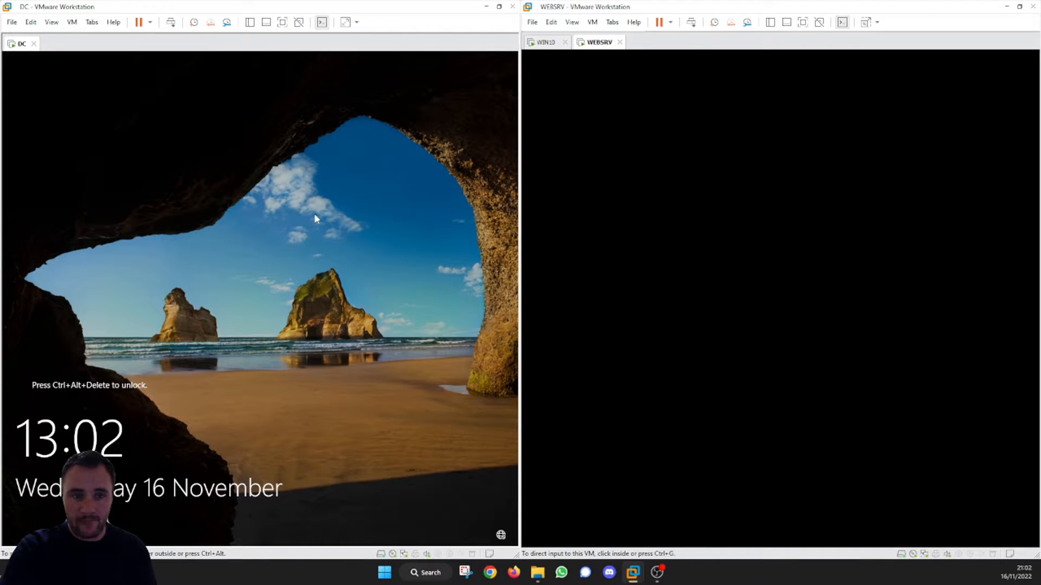
# Step: Unlock the DC virtual machine by entering the CCSC\Administrator account password
pyautogui.click(170, 22)
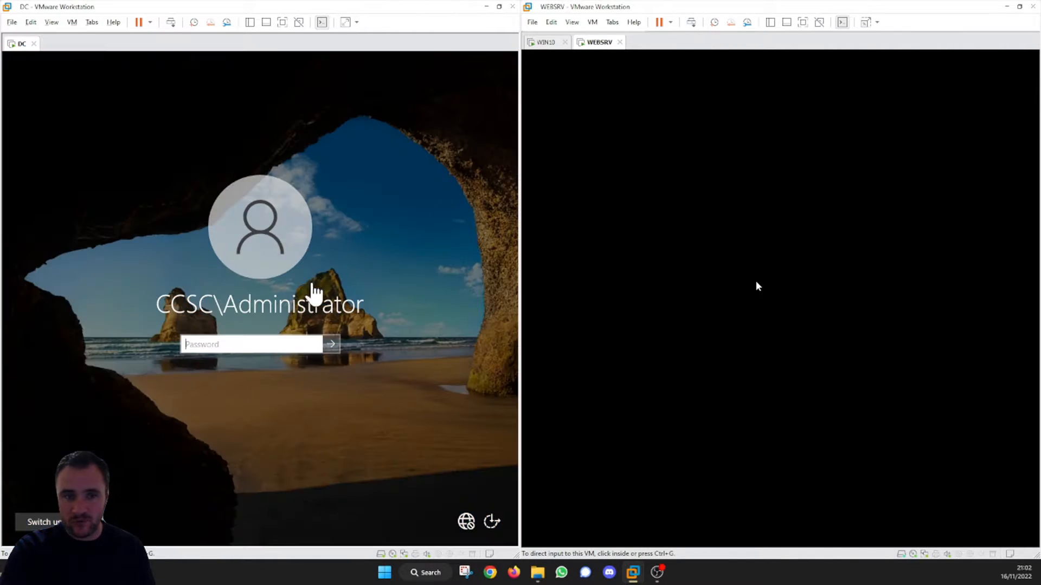
pyautogui.click(288, 342)
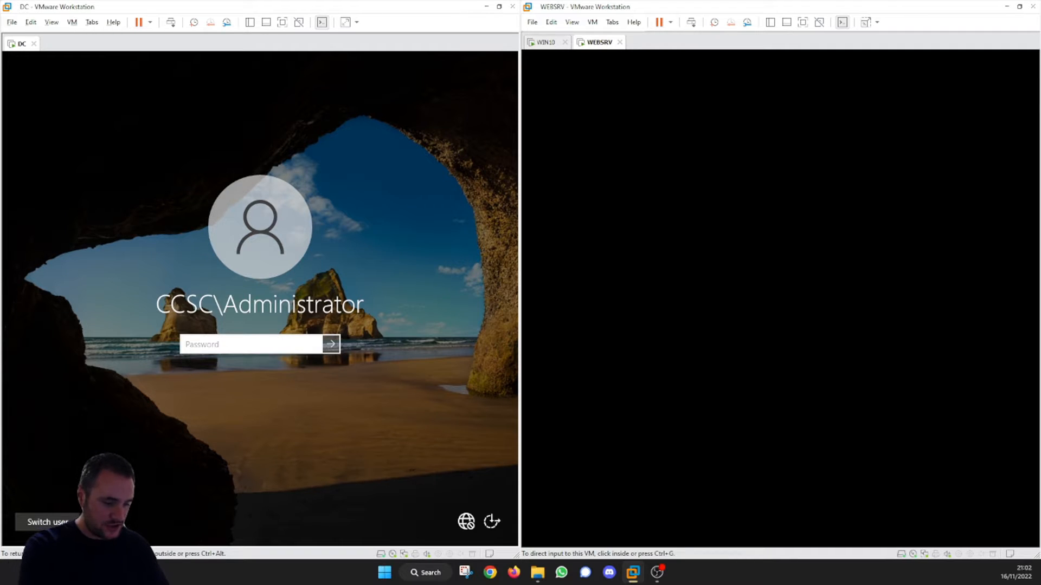
pyautogui.write('••••••••')
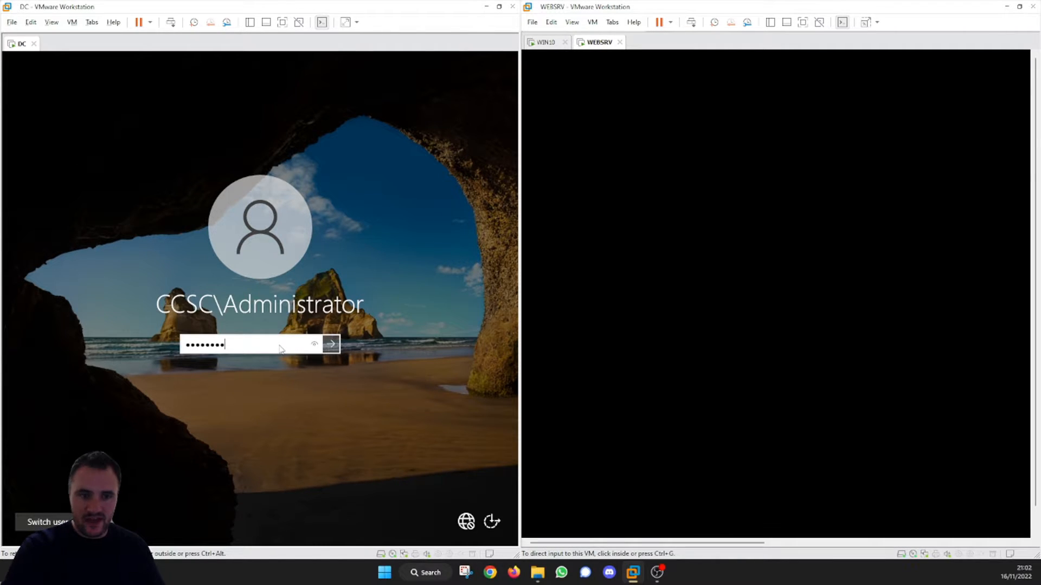
pyautogui.press('Return')
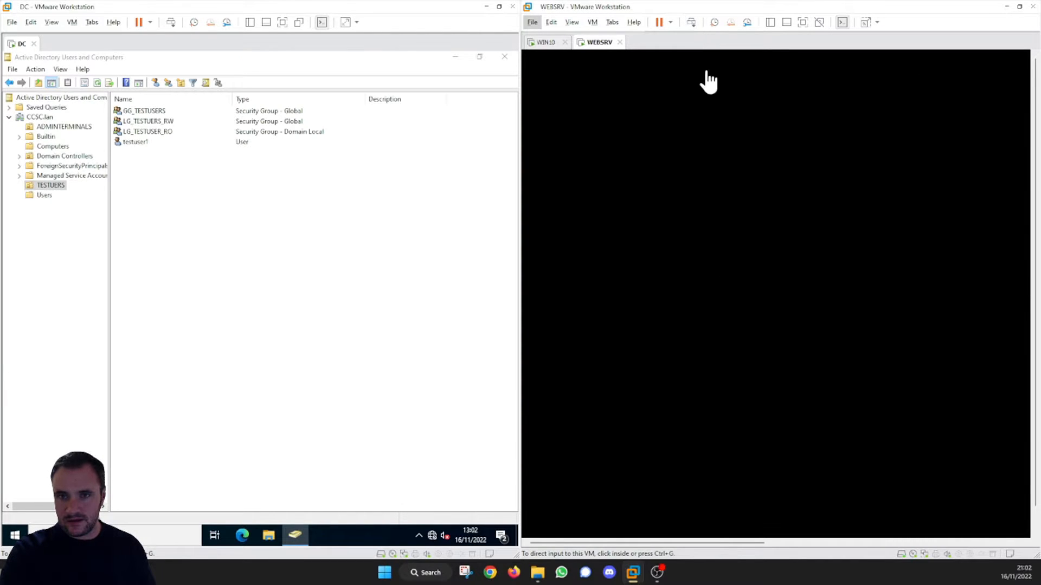
# Step: Open Registry Editor on the DC and dismiss the security options screen on WEBSRV
pyautogui.click(130, 238)
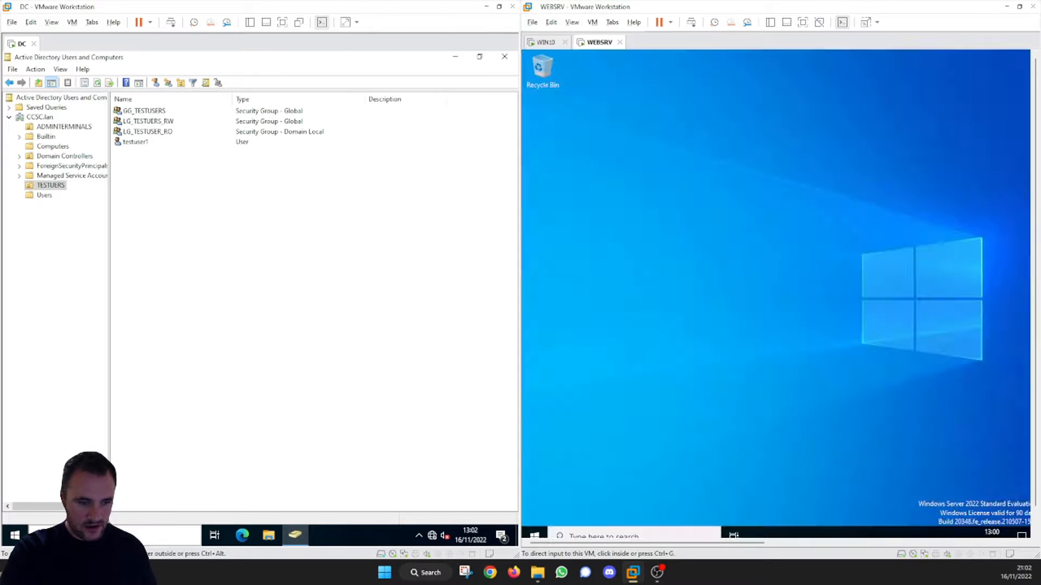
pyautogui.click(108, 536)
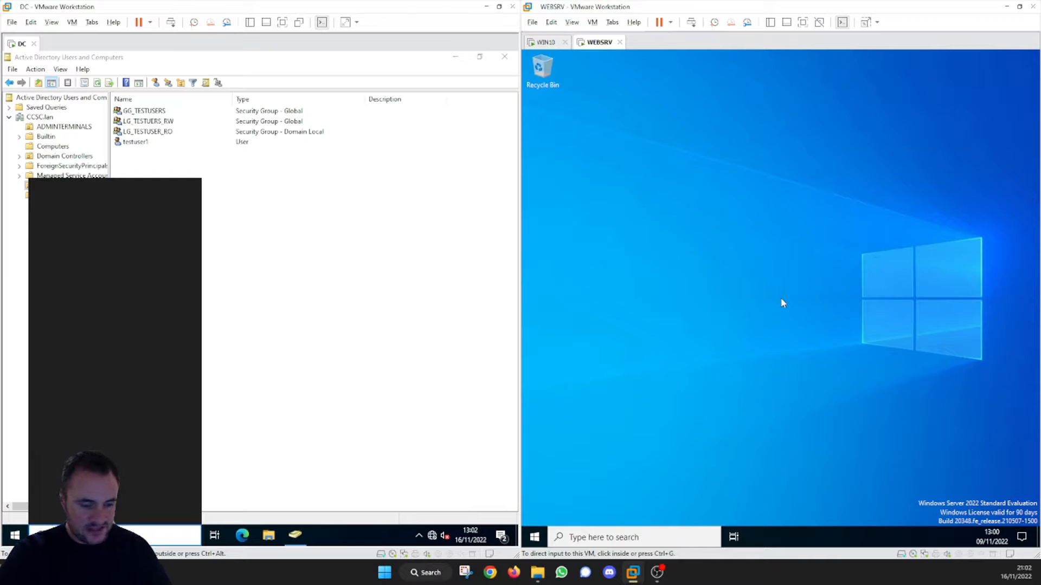
pyautogui.press('ctrl+alt+Insert')
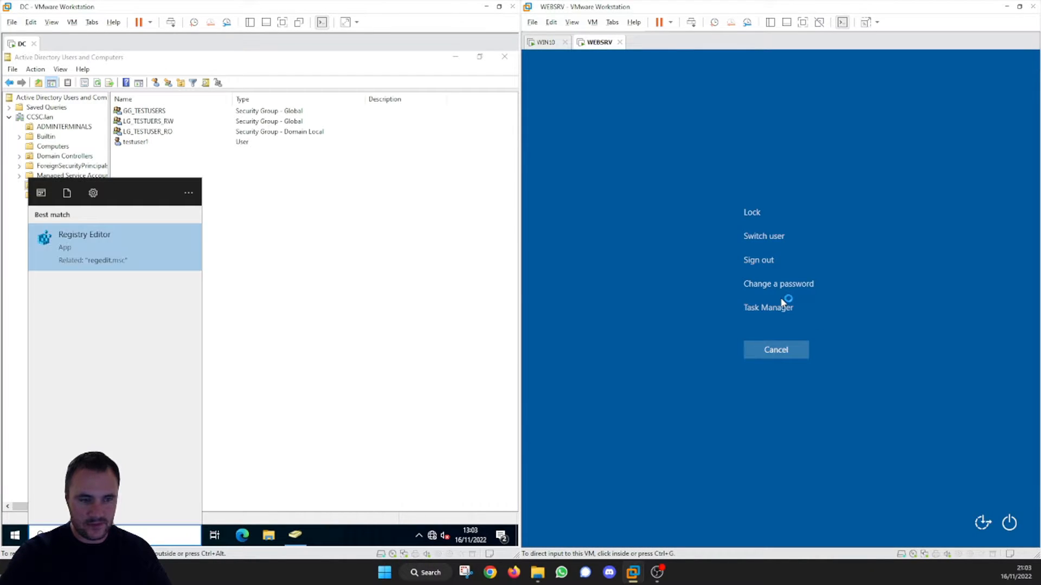
pyautogui.click(116, 252)
pyautogui.click(781, 350)
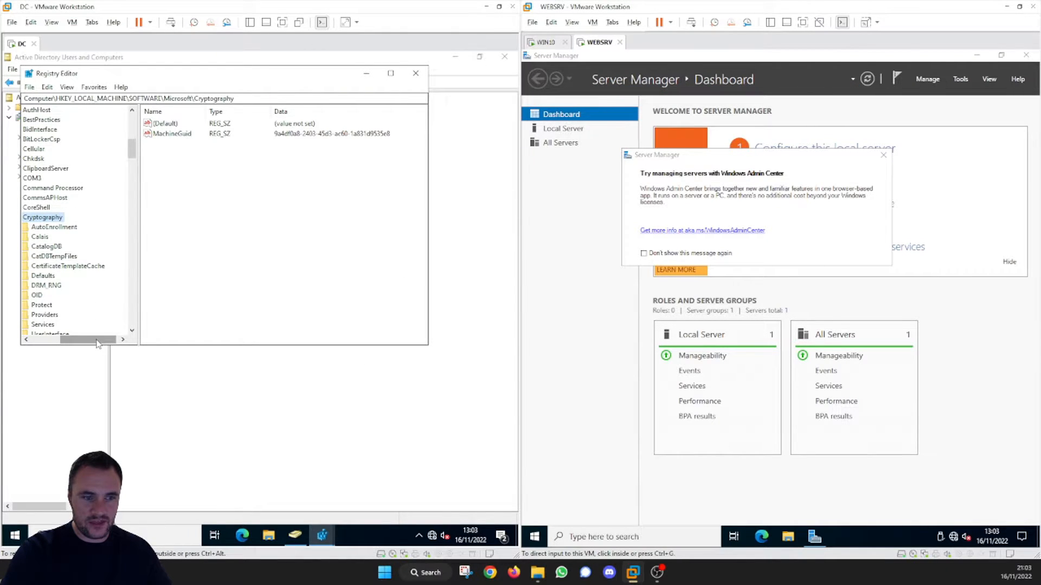
# Step: Examine the MachineGuid value under HKEY_LOCAL_MACHINE\SOFTWARE\Microsoft\Cryptography in the DC's registry
pyautogui.moveTo(98, 340); pyautogui.dragTo(74, 342)
pyautogui.scroll(10, 92, 272)
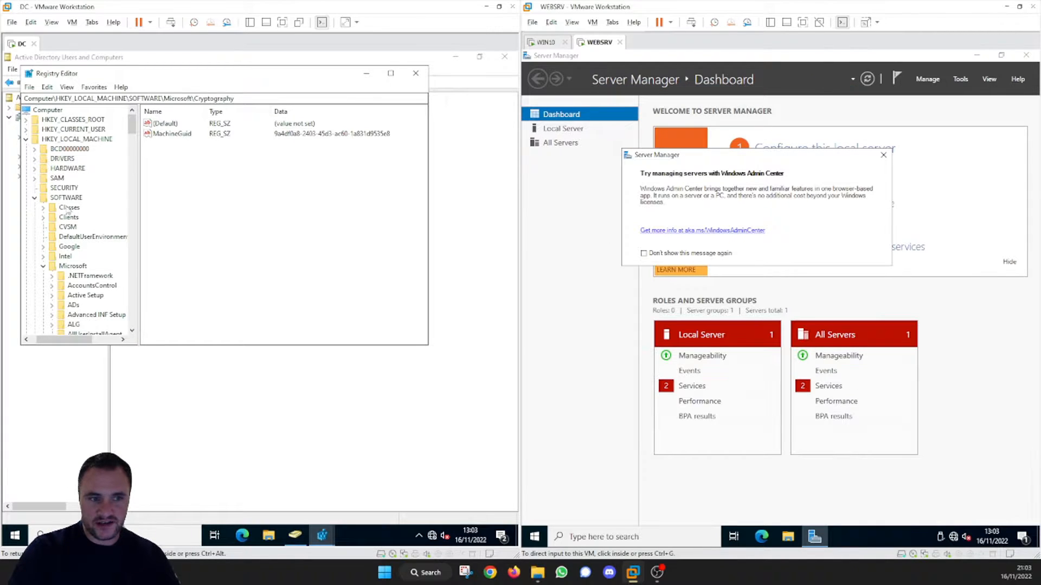
pyautogui.scroll(-6, 84, 272)
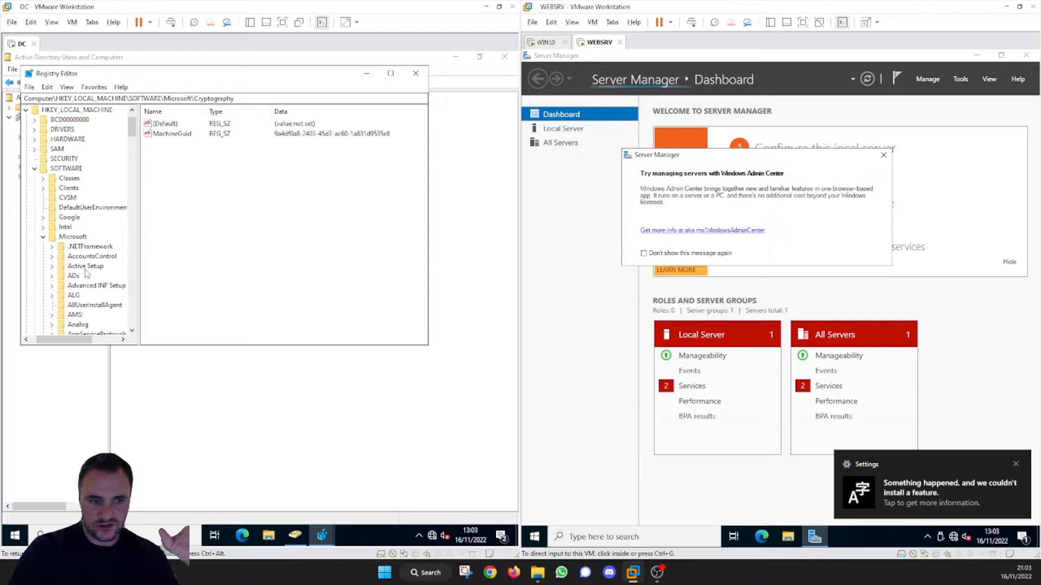
pyautogui.scroll(-2, 84, 272)
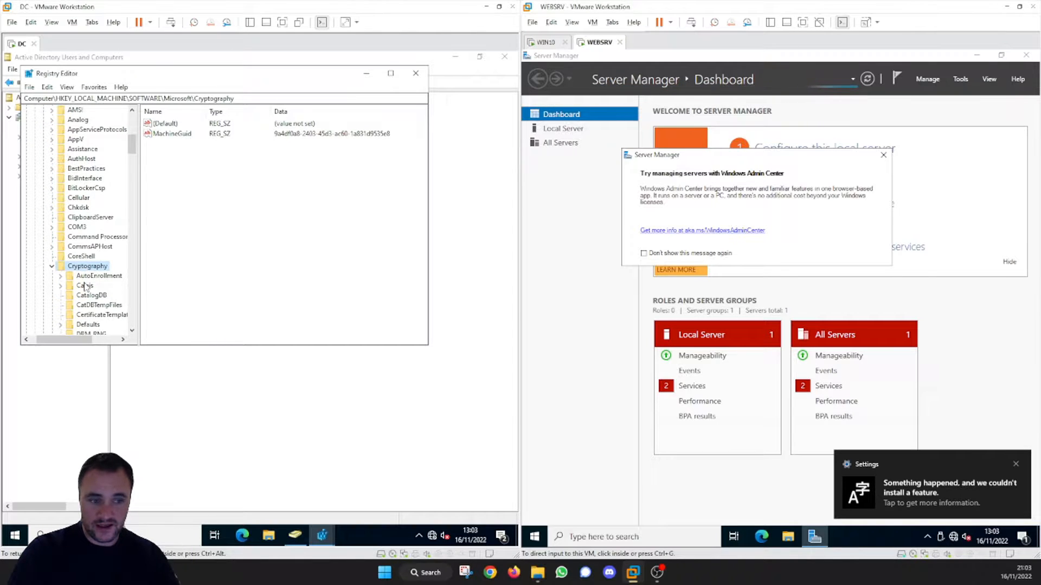
pyautogui.scroll(-2, 86, 285)
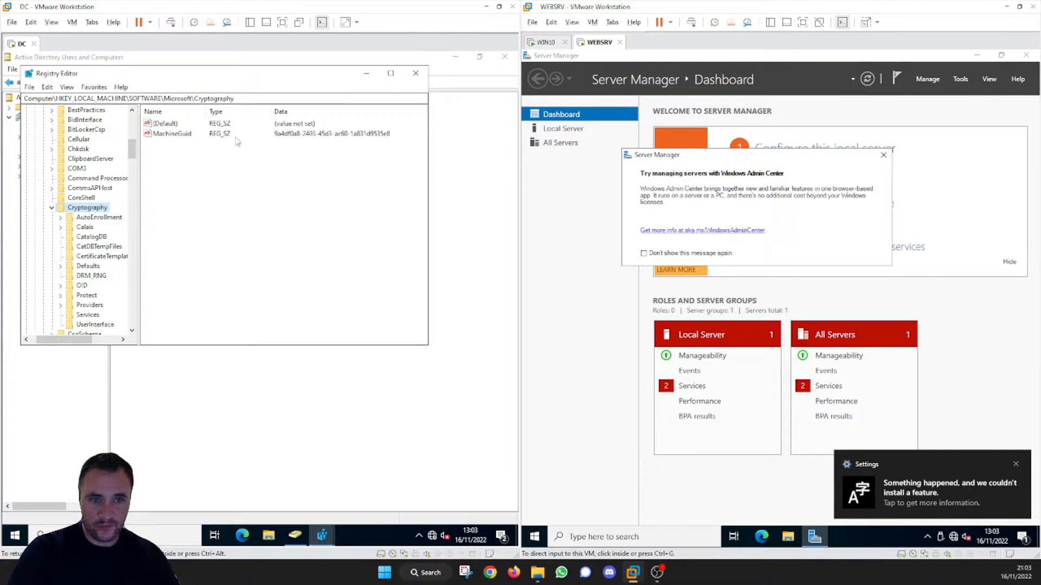
pyautogui.click(187, 134)
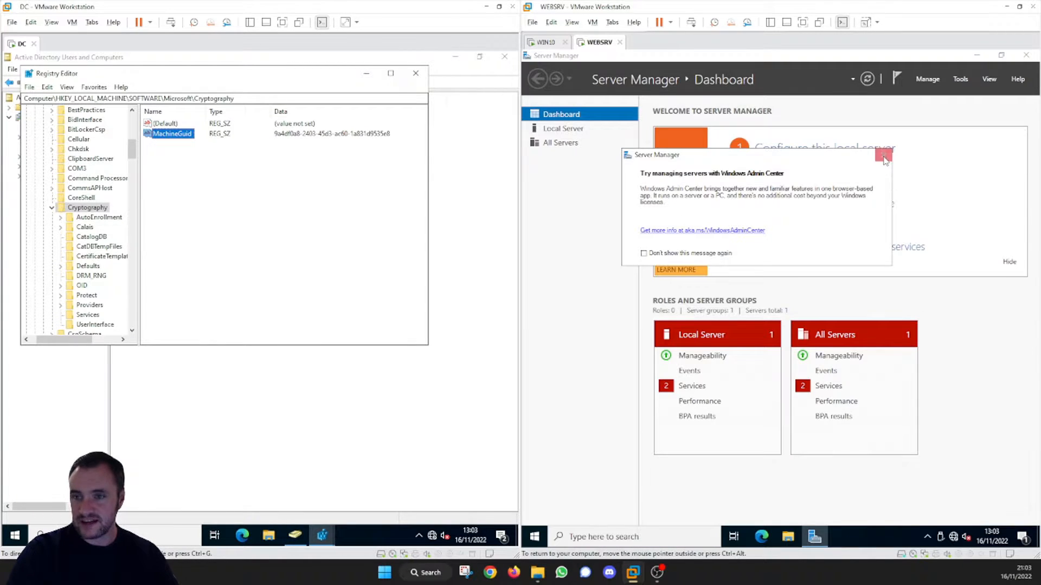
# Step: Close the Windows Admin Center message on WEBSRV and open its Registry Editor with regedit
pyautogui.click(883, 155)
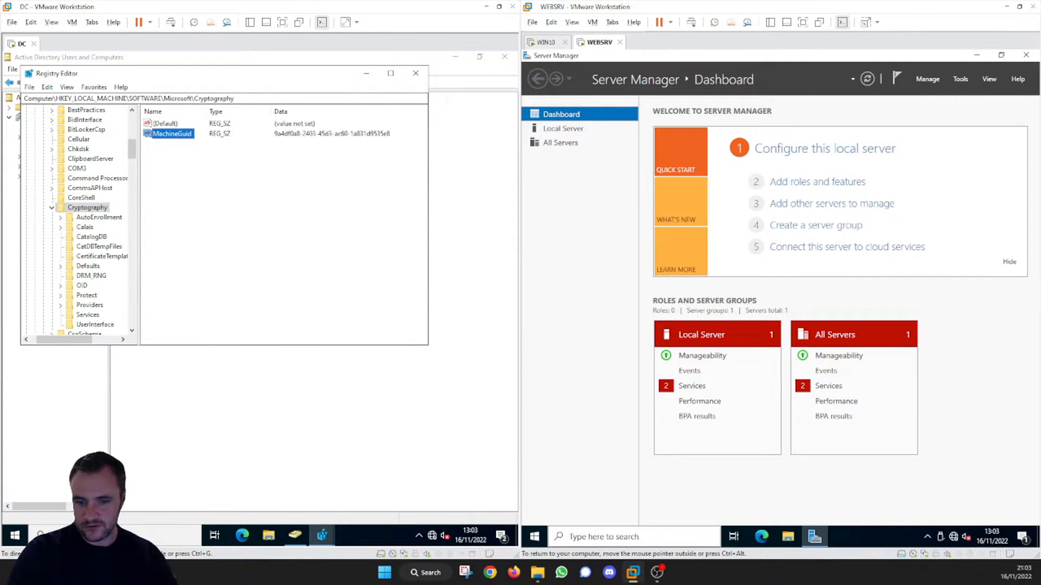
pyautogui.click(601, 536)
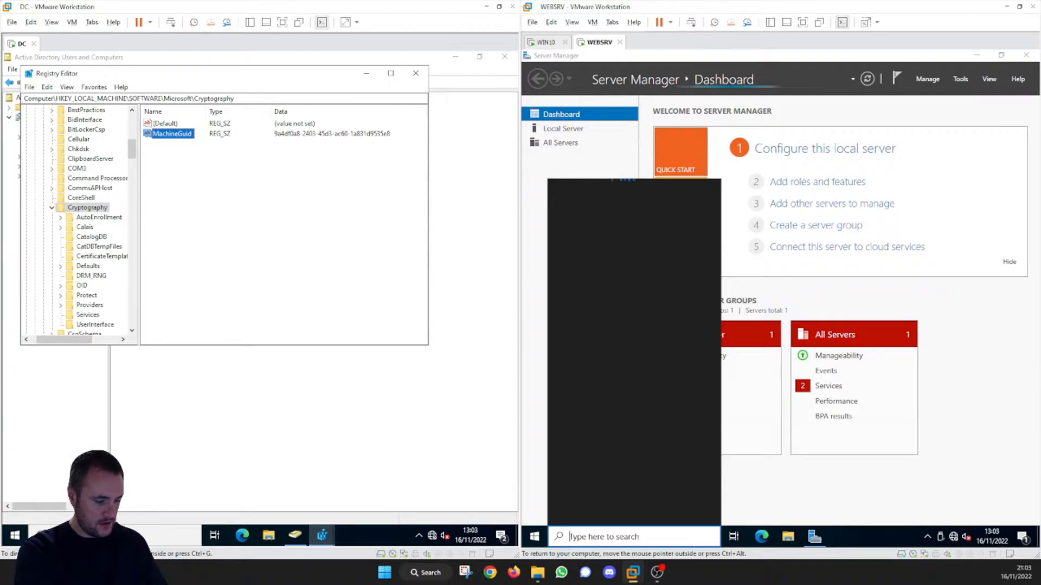
pyautogui.write('regedi')
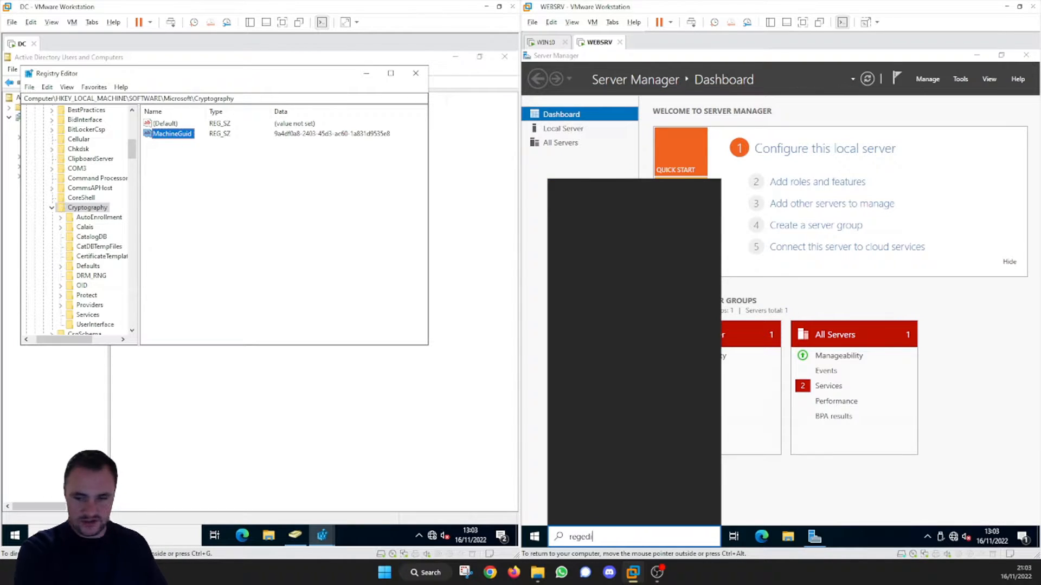
pyautogui.write('t')
pyautogui.press('Return')
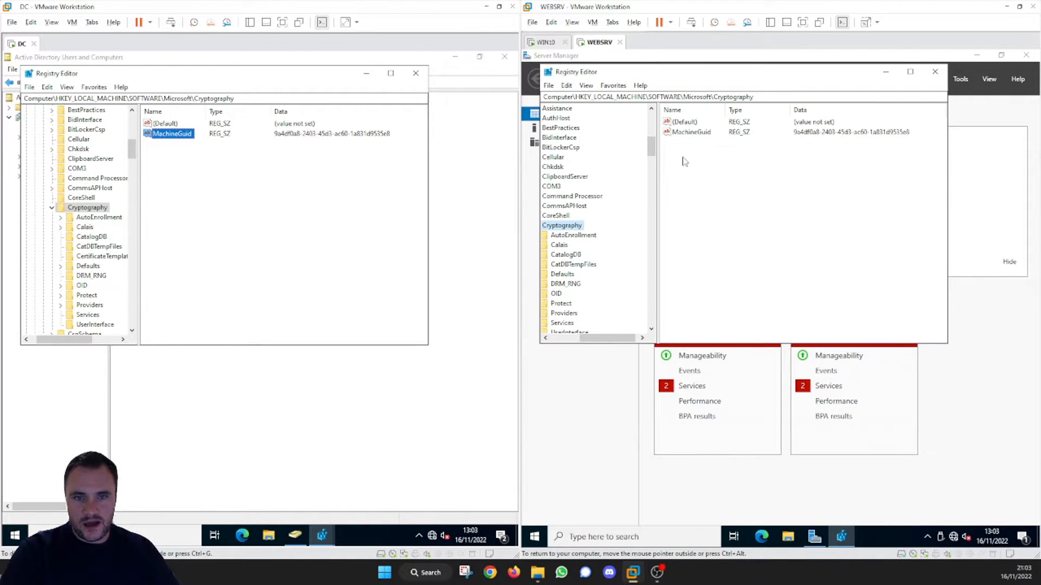
# Step: Rename the MachineGuid value in WEBSRV's Cryptography registry key as MachineGuid.old
pyautogui.click(691, 133)
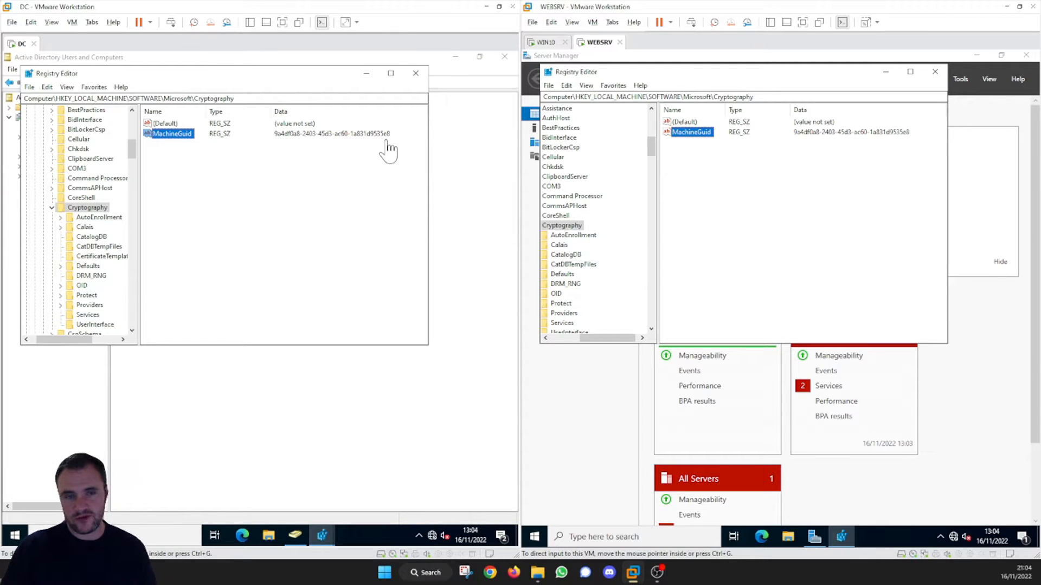
pyautogui.rightClick(803, 133)
pyautogui.click(704, 134)
pyautogui.rightClick(704, 133)
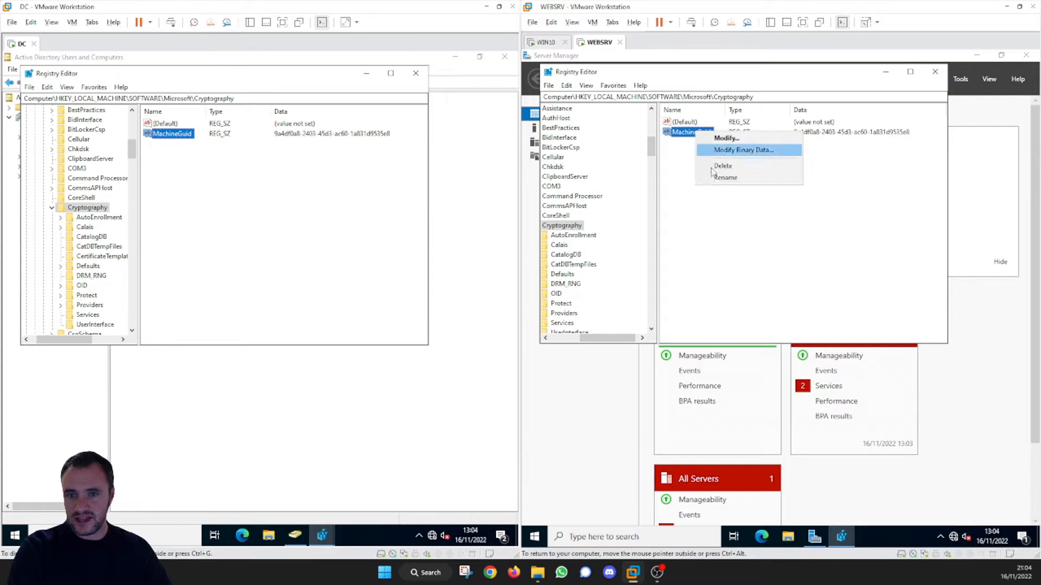
pyautogui.click(712, 172)
pyautogui.click(712, 132)
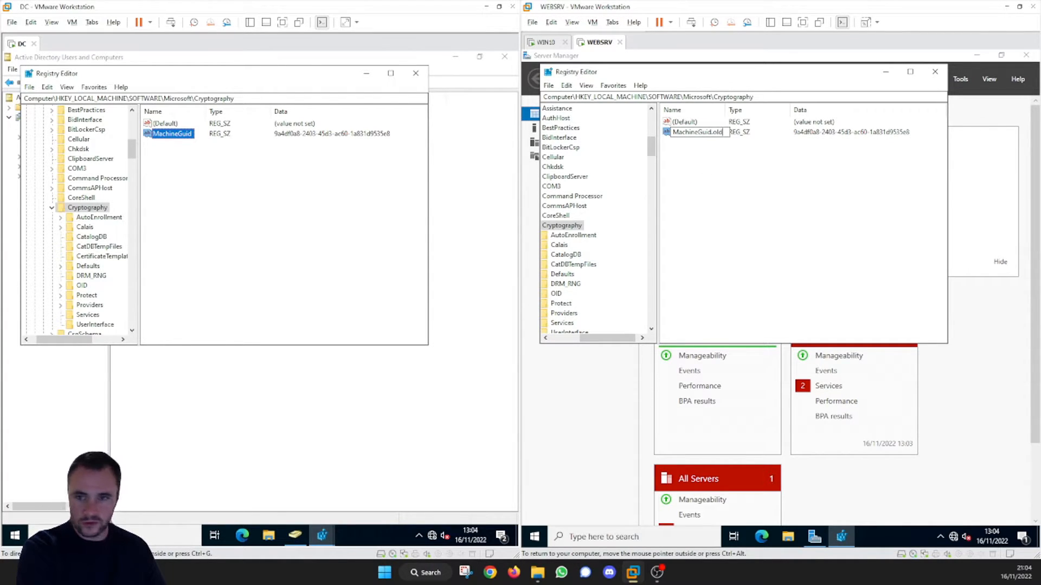
pyautogui.write('.old')
pyautogui.press('Return')
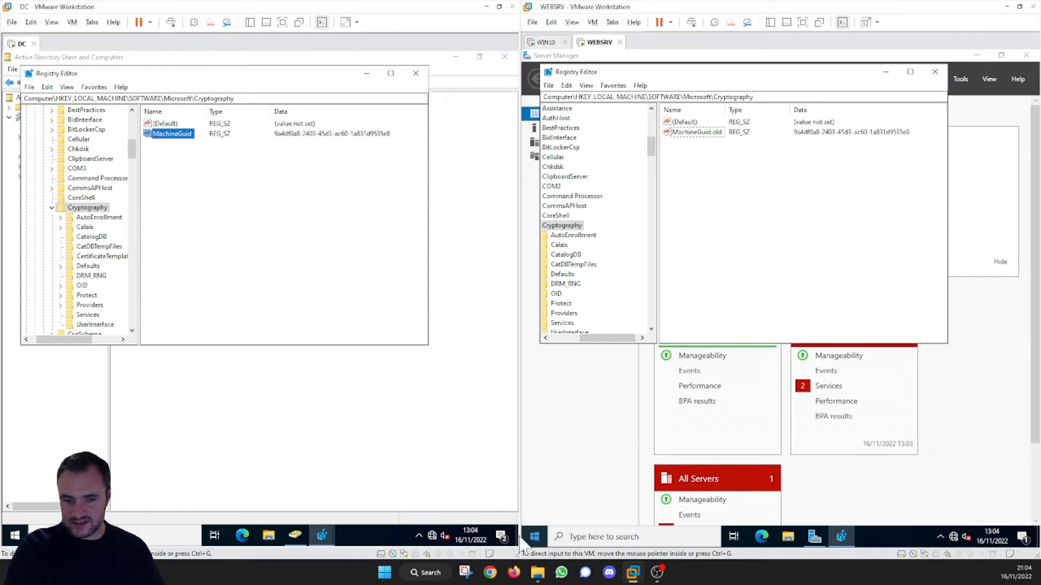
# Step: Restart the WEBSRV virtual machine's Windows Server, confirming the shutdown reason
pyautogui.click(534, 536)
pyautogui.click(548, 512)
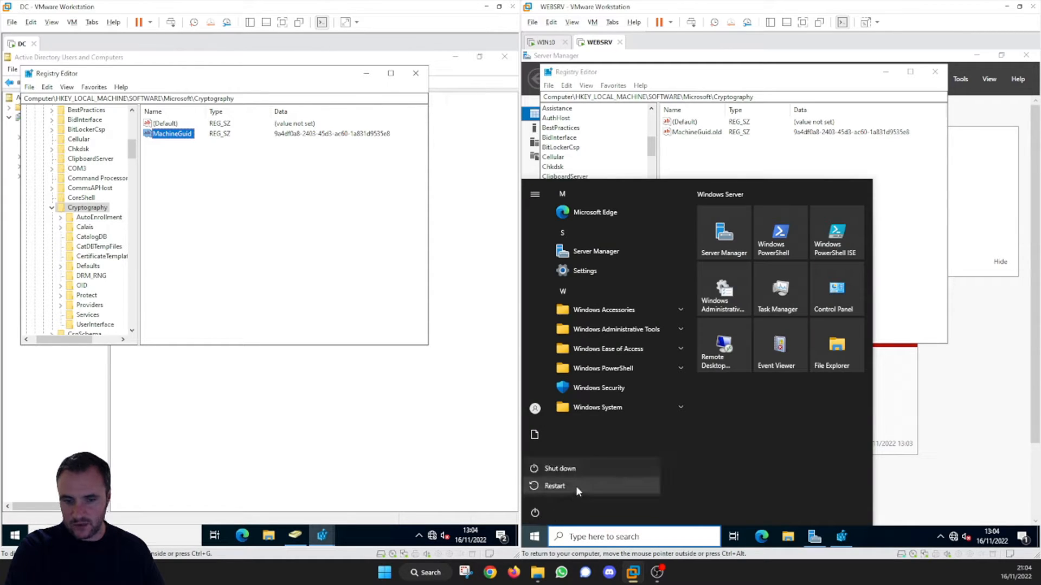
pyautogui.click(576, 486)
pyautogui.click(678, 481)
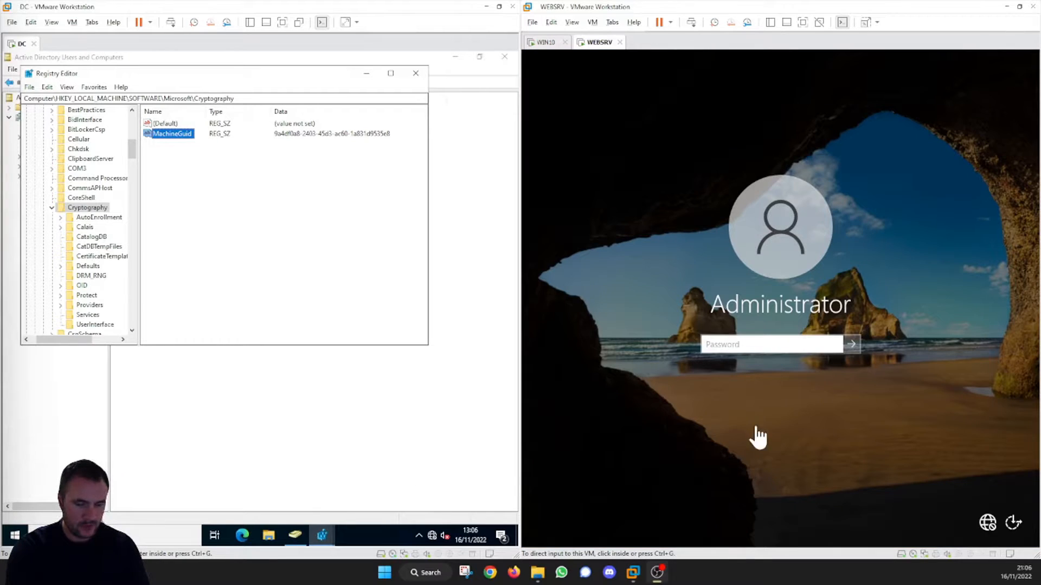
# Step: Sign in to WEBSRV with the Administrator account password and allow the server to be discoverable on the network
pyautogui.click(764, 346)
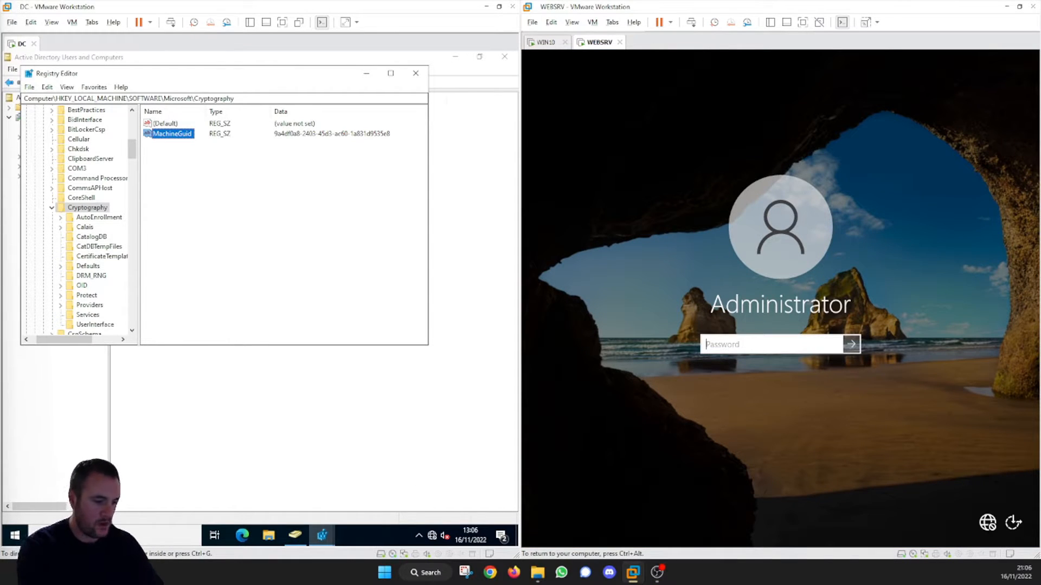
pyautogui.write('*')
pyautogui.press('Return')
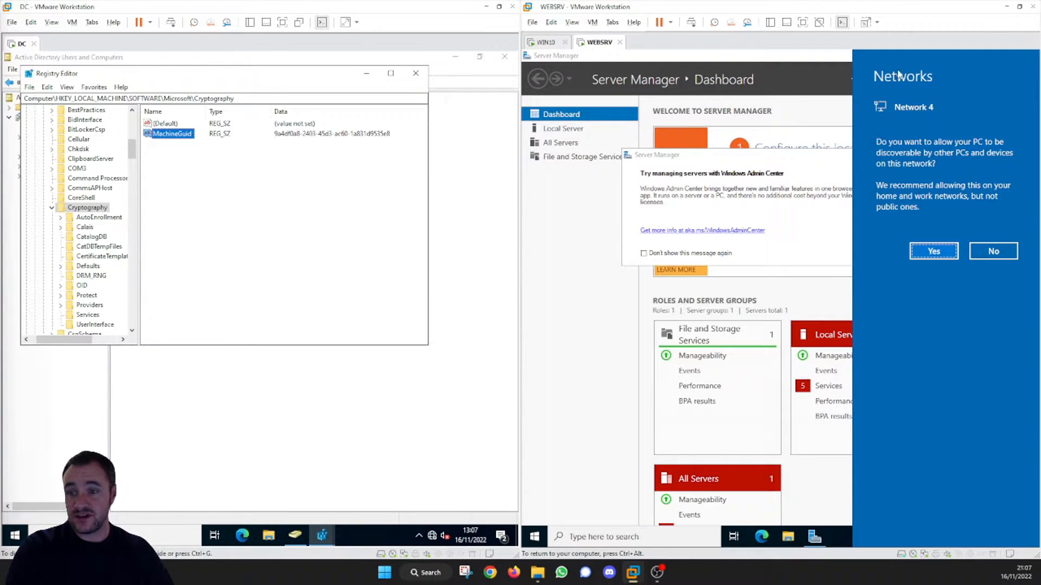
pyautogui.click(941, 255)
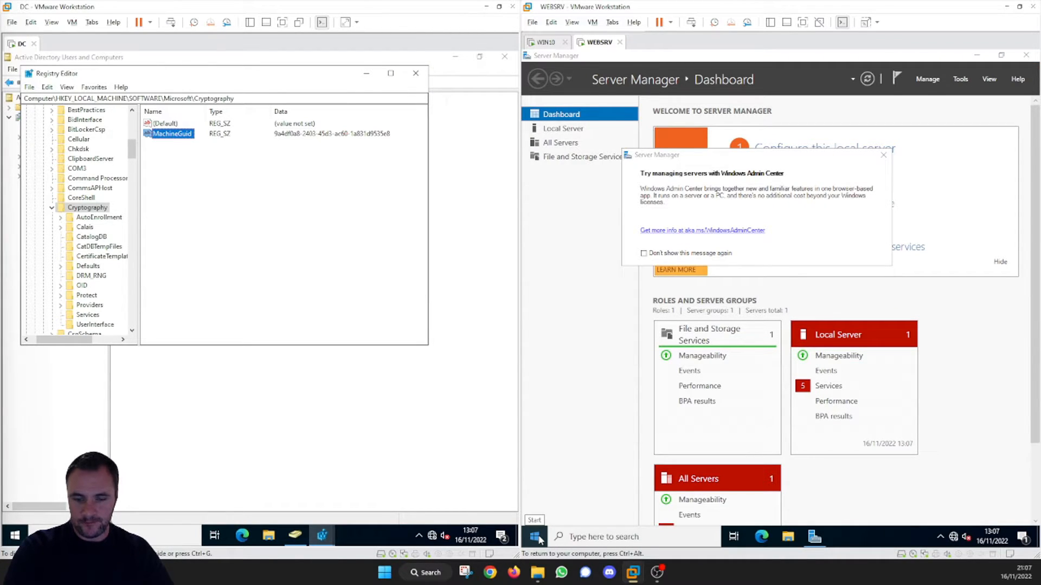
# Step: Open Registry Editor on WEBSRV and compare its MachineGuid value with the one on the DC
pyautogui.click(589, 538)
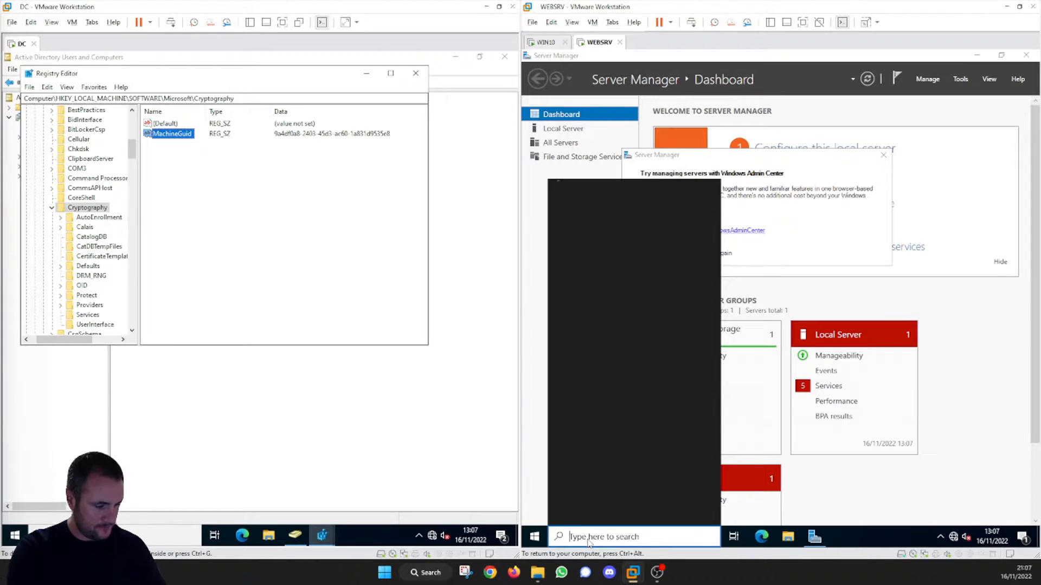
pyautogui.write('regis')
pyautogui.press('Return')
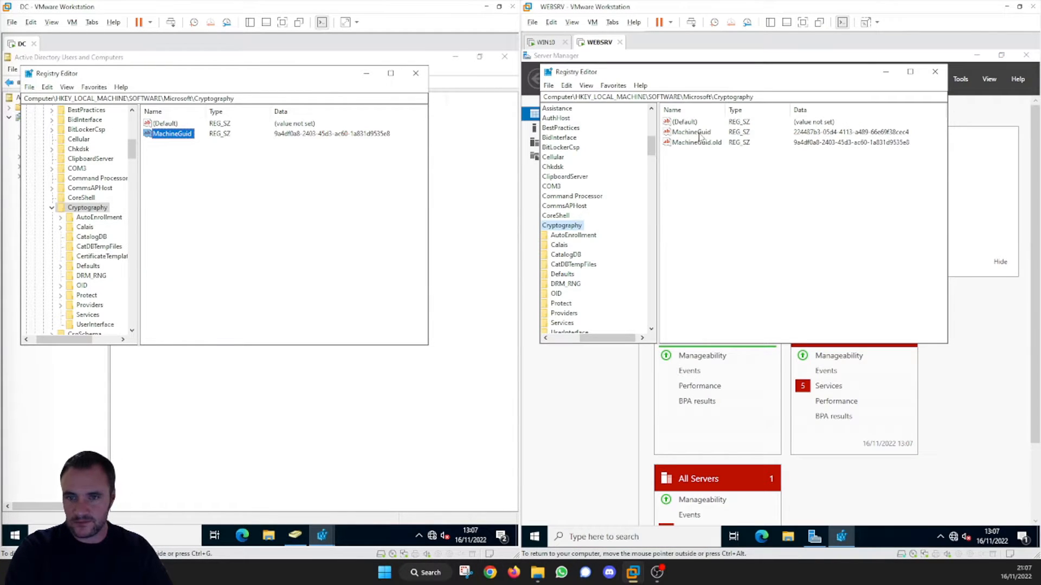
pyautogui.click(698, 134)
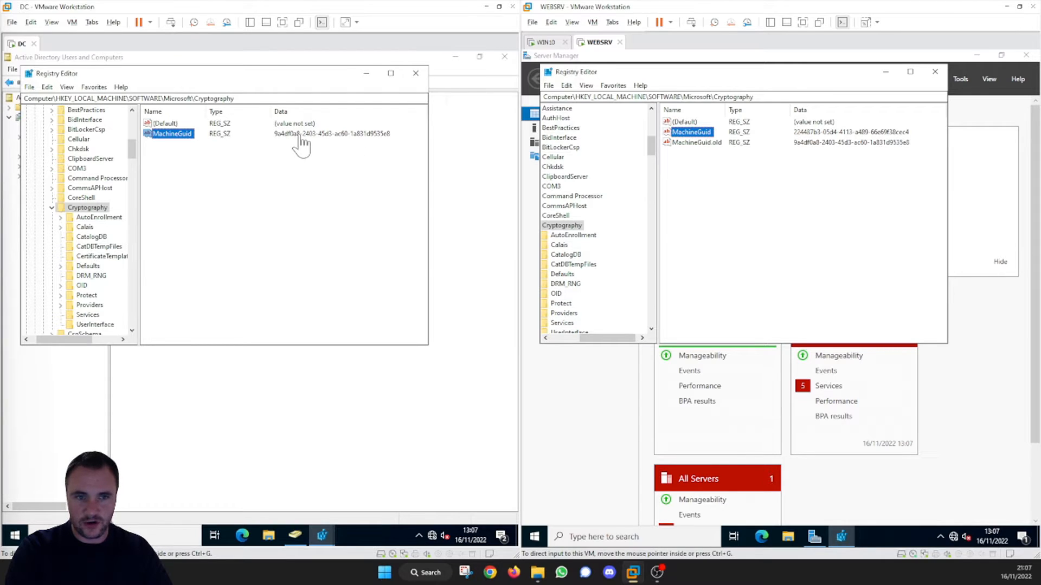
# Step: Minimize the DC virtual machine window and show WEBSRV in full screen
pyautogui.click(485, 6)
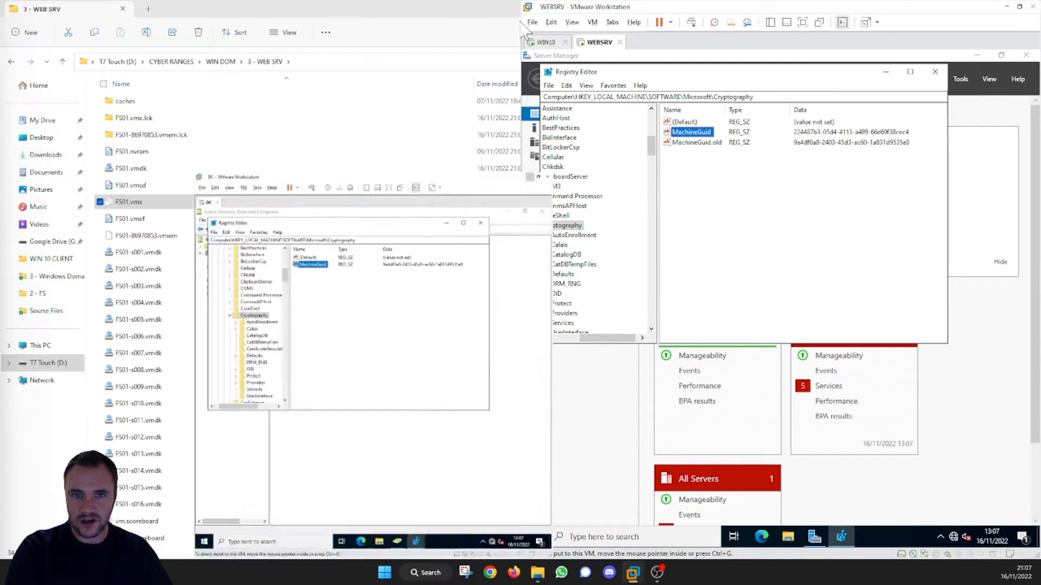
pyautogui.click(803, 22)
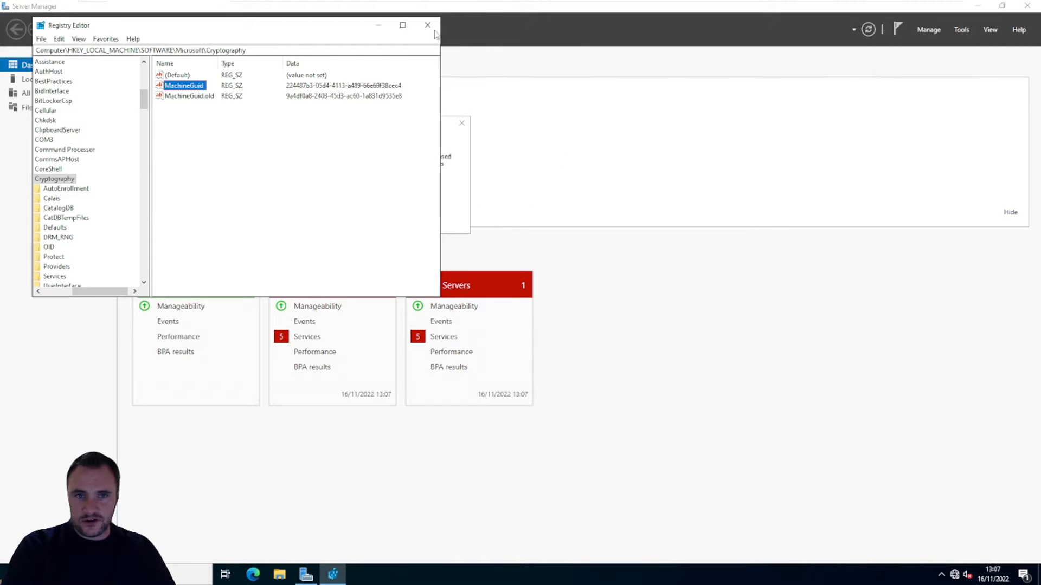
# Step: Close Registry Editor and open the Internet Protocol Version 4 (TCP/IPv4) properties of the Ethernet0 adapter
pyautogui.click(427, 24)
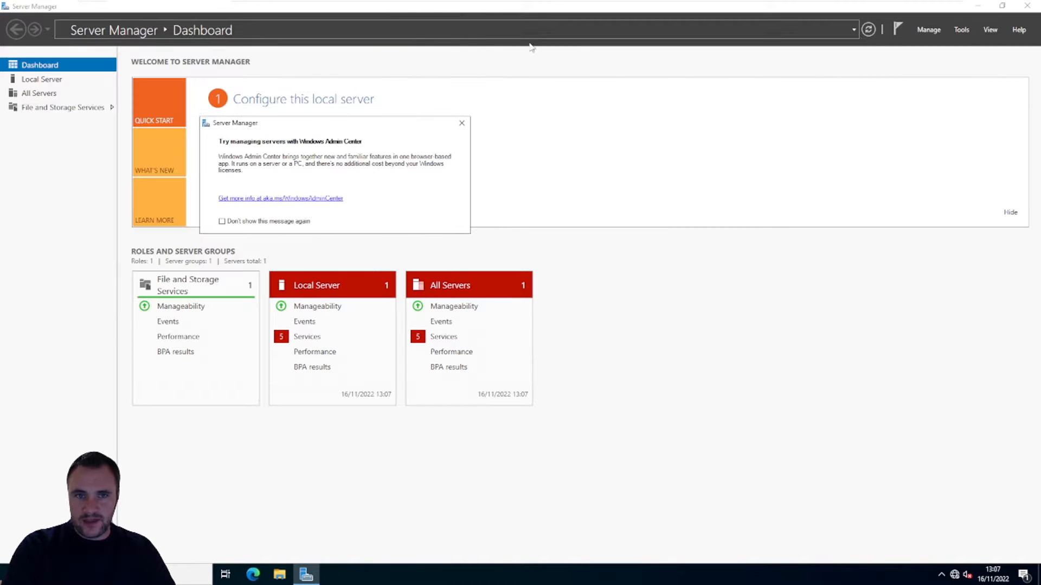
pyautogui.rightClick(953, 578)
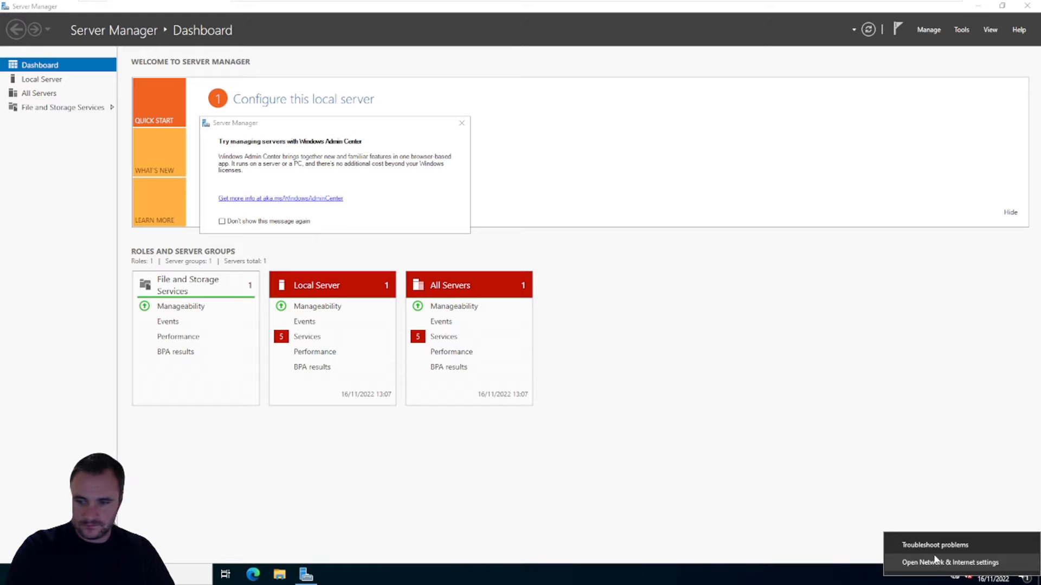
pyautogui.click(933, 562)
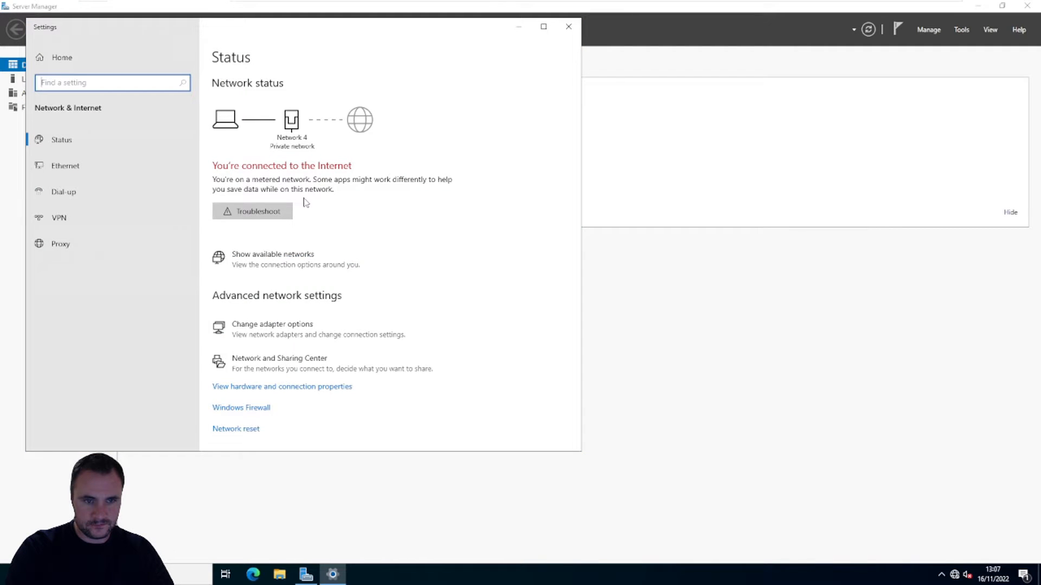
pyautogui.click(64, 165)
pyautogui.click(251, 163)
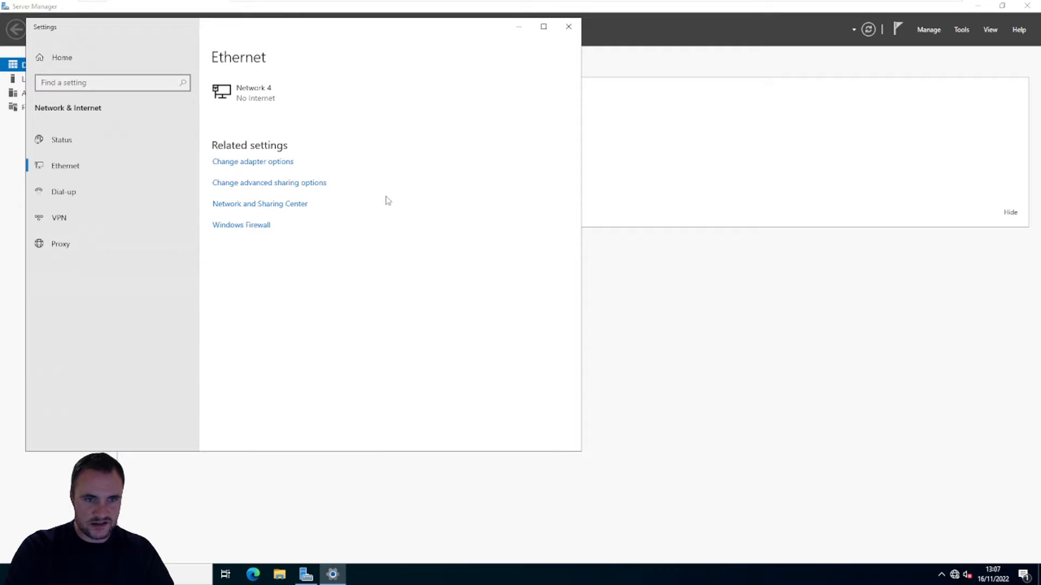
pyautogui.click(309, 194)
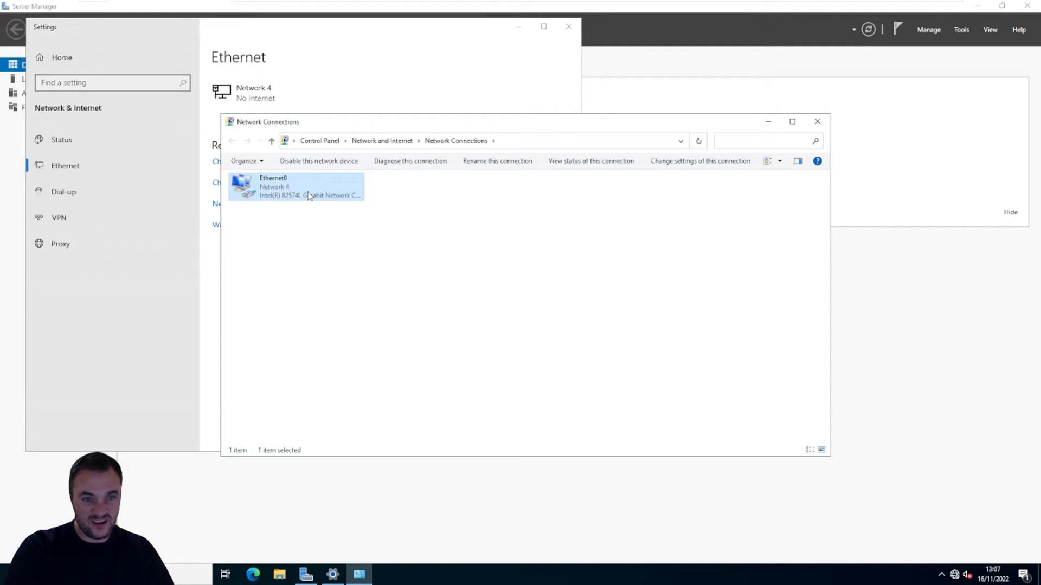
pyautogui.rightClick(309, 194)
pyautogui.click(340, 295)
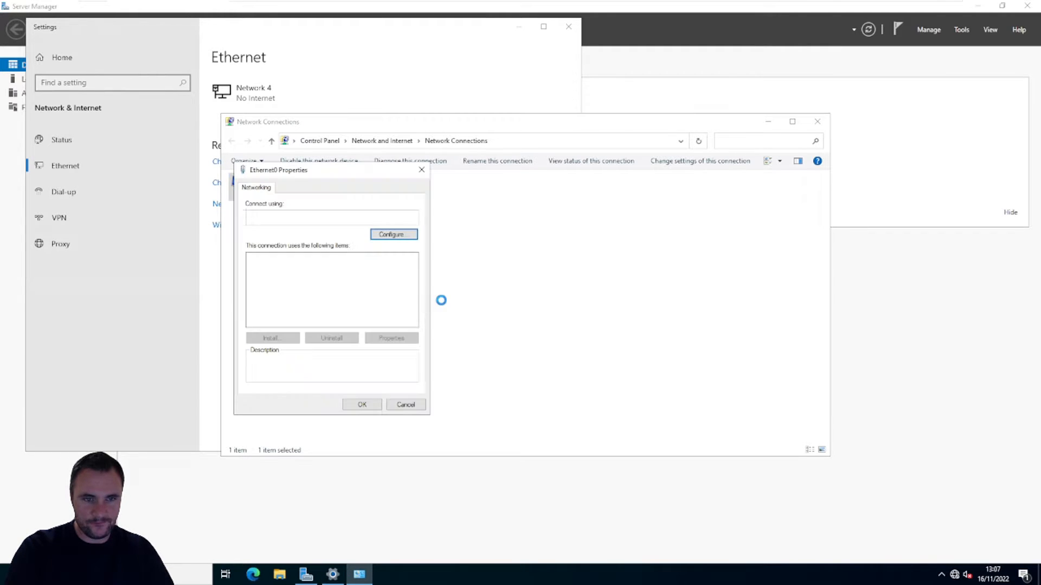
pyautogui.click(341, 285)
pyautogui.doubleClick(341, 287)
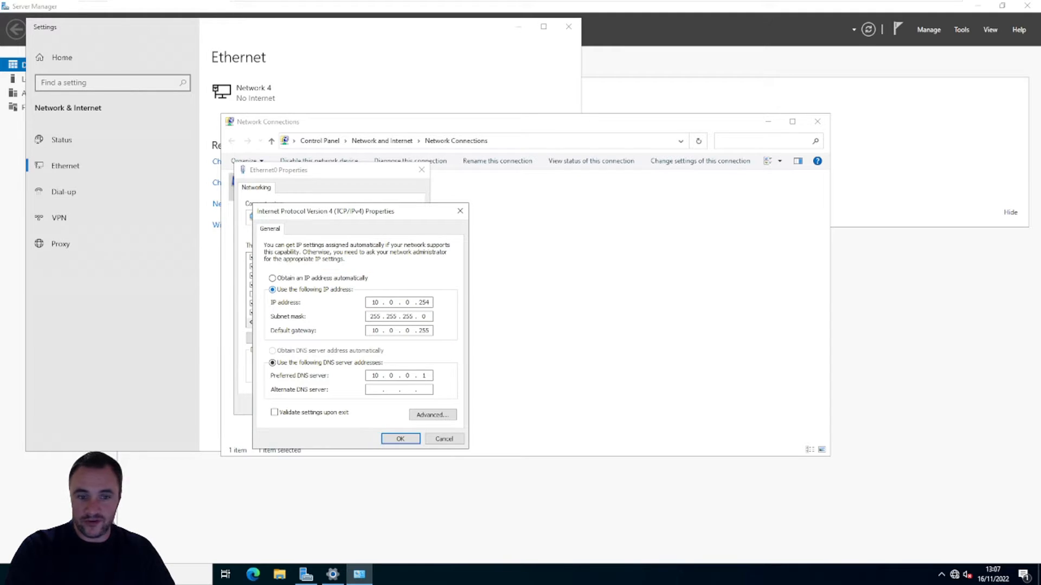
# Step: Set the Ethernet0 adapter's static IP address to 192.168.10.12
pyautogui.press('BackSpace')
pyautogui.press('BackSpace')
pyautogui.press('BackSpace')
pyautogui.press('BackSpace')
pyautogui.press('BackSpace')
pyautogui.press('BackSpace')
pyautogui.press('BackSpace')
pyautogui.press('BackSpace')
pyautogui.press('BackSpace')
pyautogui.press('BackSpace')
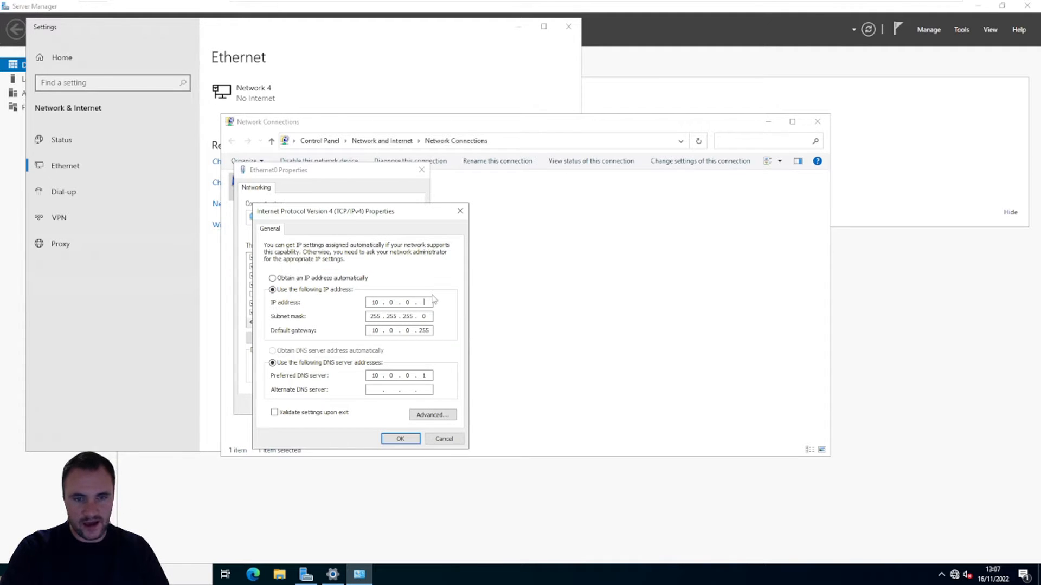
pyautogui.write('192 . 16')
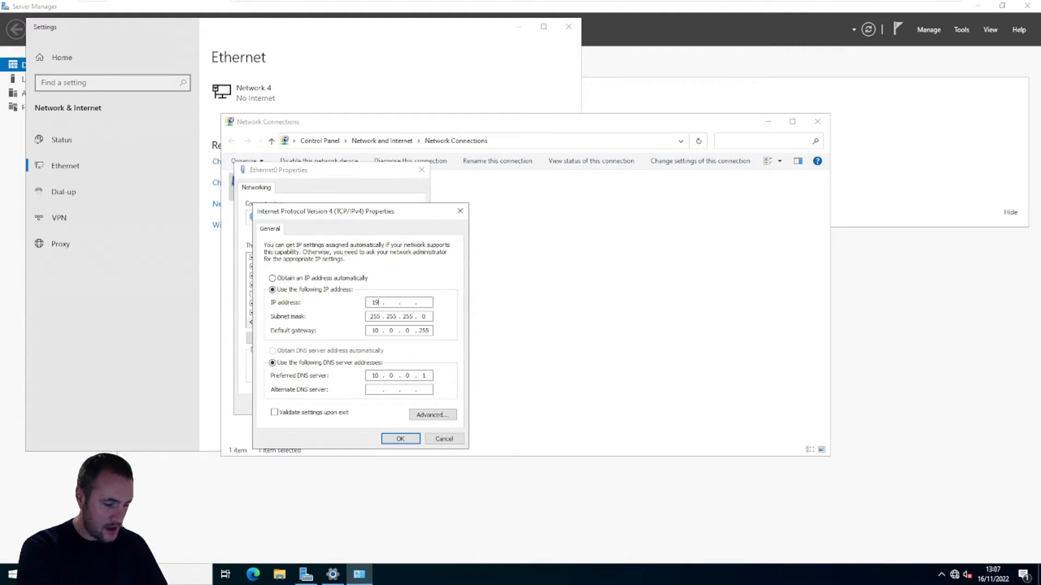
pyautogui.write('8 . ')
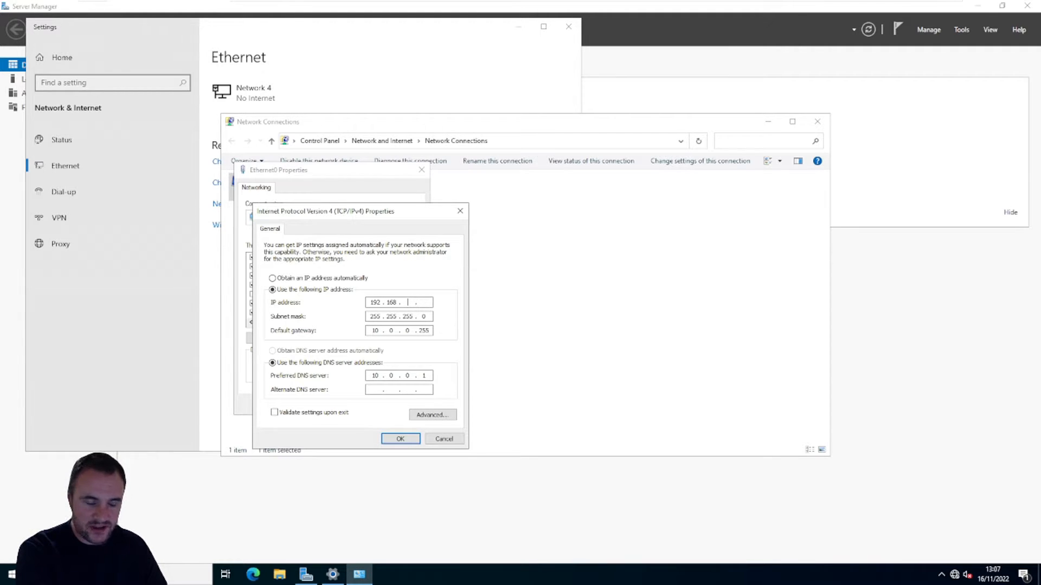
pyautogui.write('10')
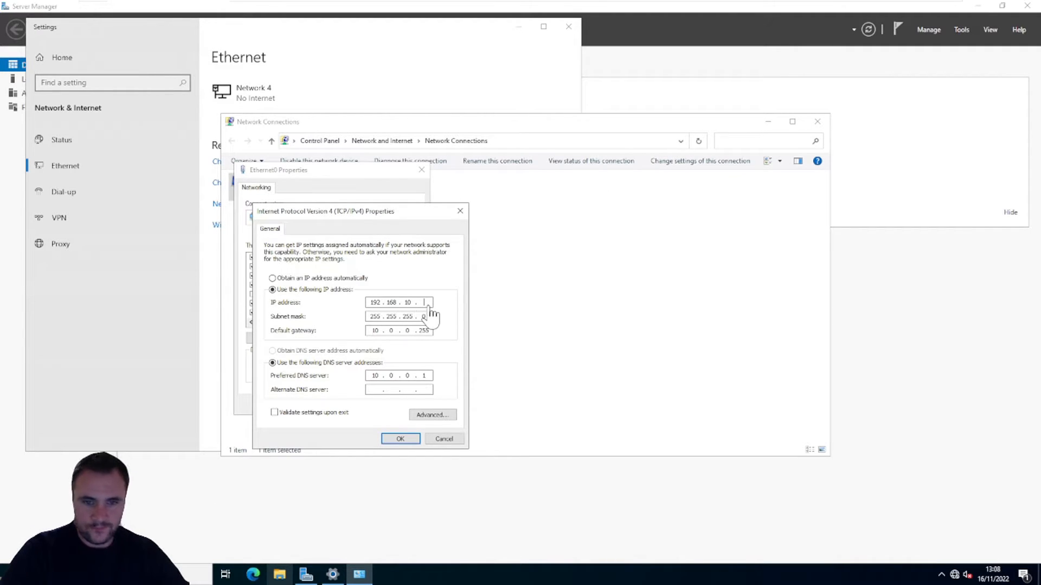
pyautogui.write('2')
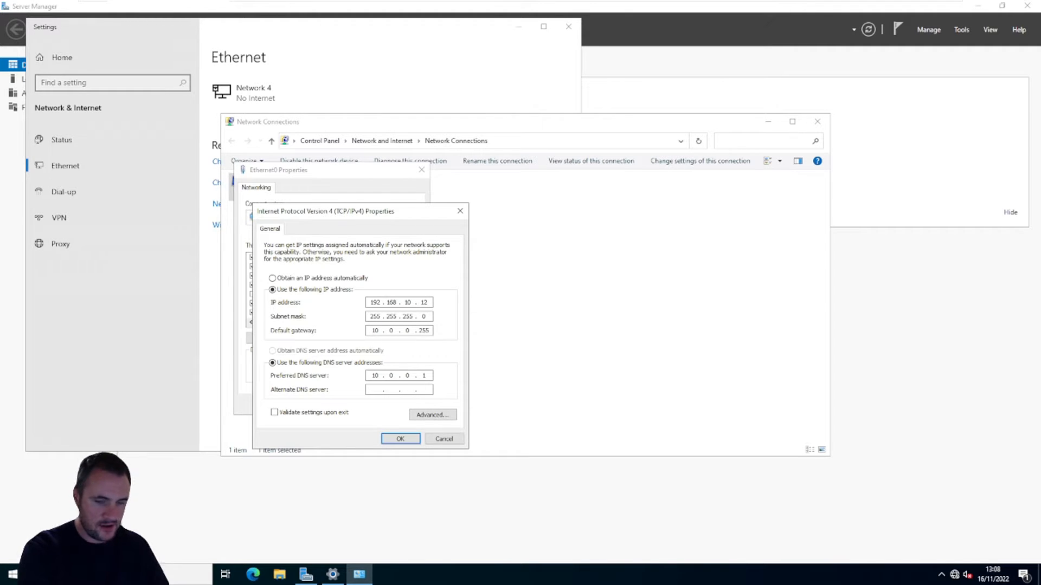
# Step: Set the adapter's default gateway to 192.168.10.254
pyautogui.press('BackSpace')
pyautogui.press('BackSpace')
pyautogui.press('BackSpace')
pyautogui.press('BackSpace')
pyautogui.press('BackSpace')
pyautogui.press('BackSpace')
pyautogui.press('BackSpace')
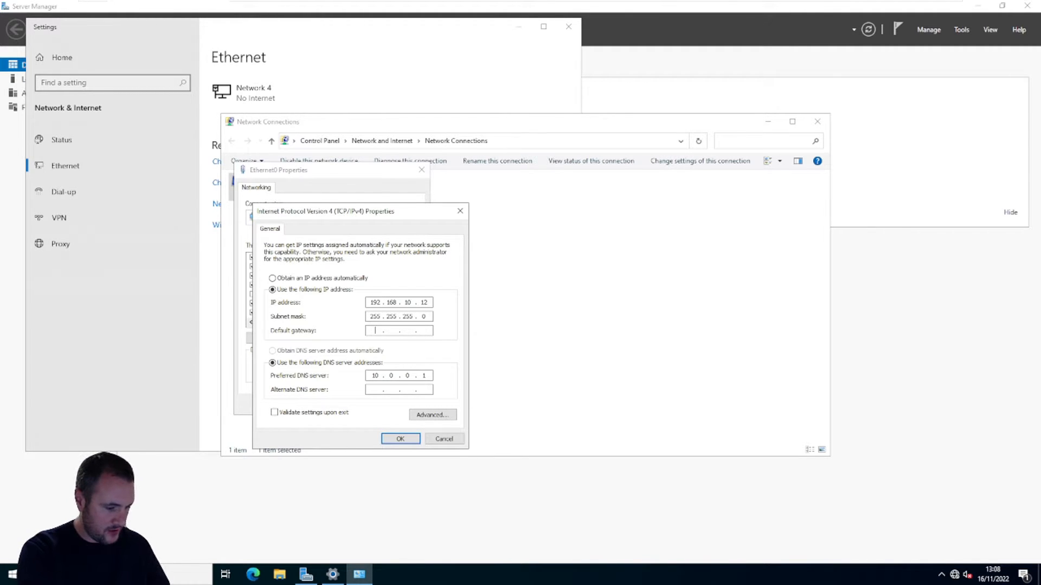
pyautogui.write('192 . 168 . ')
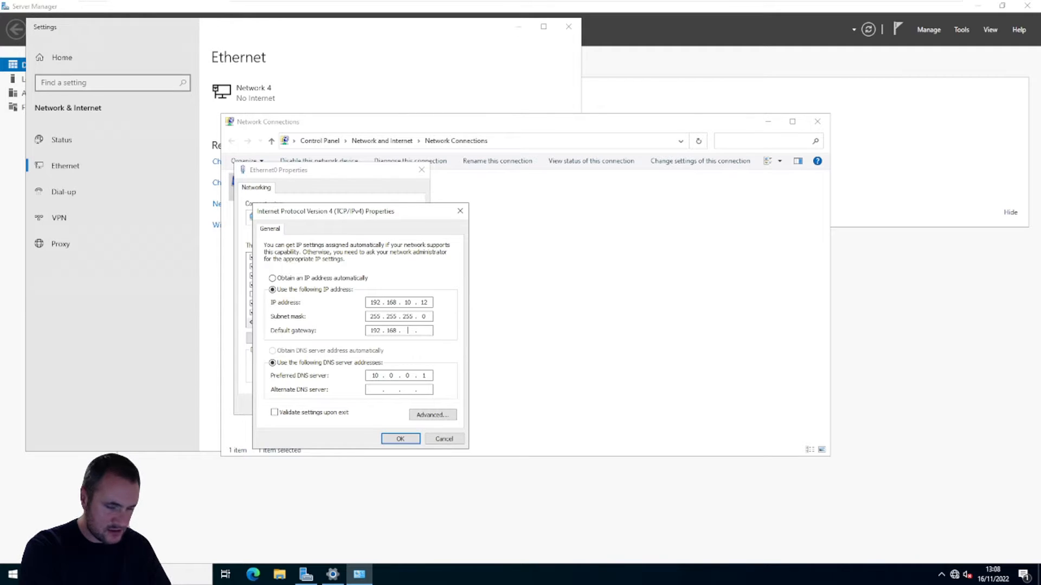
pyautogui.write('10 . ')
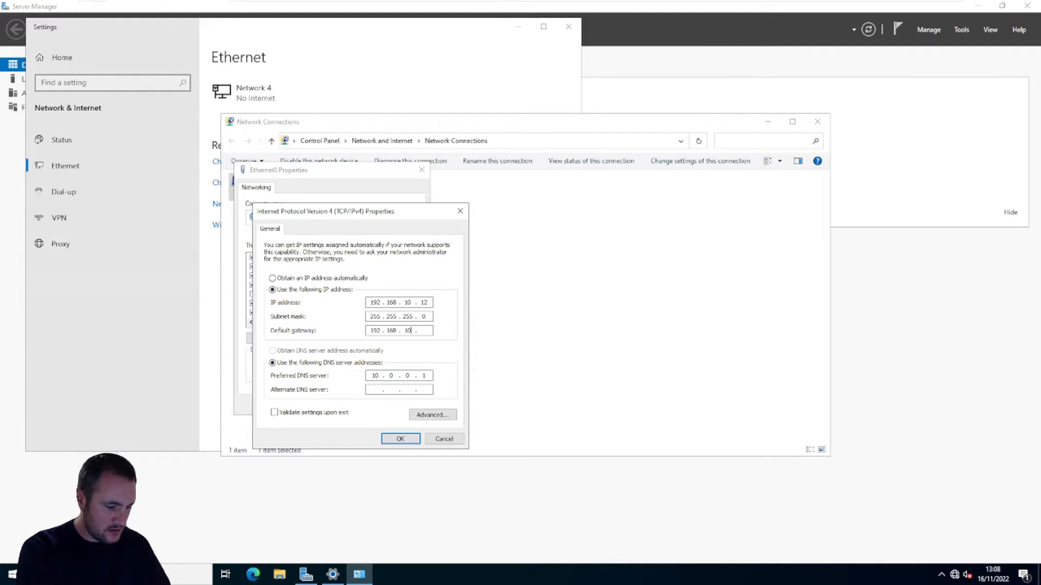
pyautogui.write('254')
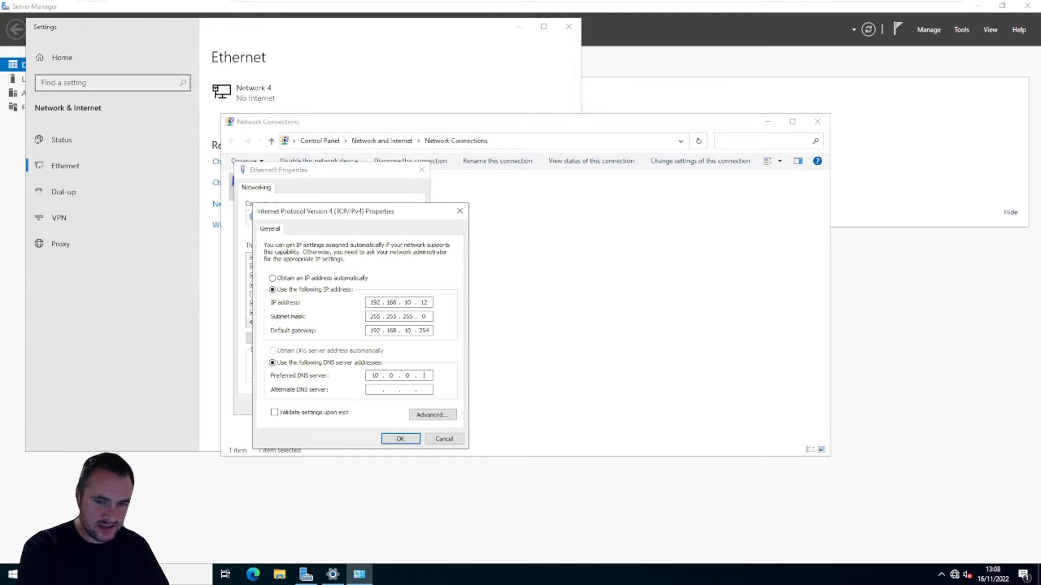
# Step: Set the adapter's preferred DNS server to 192.168.10.1
pyautogui.press('BackSpace')
pyautogui.press('BackSpace')
pyautogui.press('BackSpace')
pyautogui.press('BackSpace')
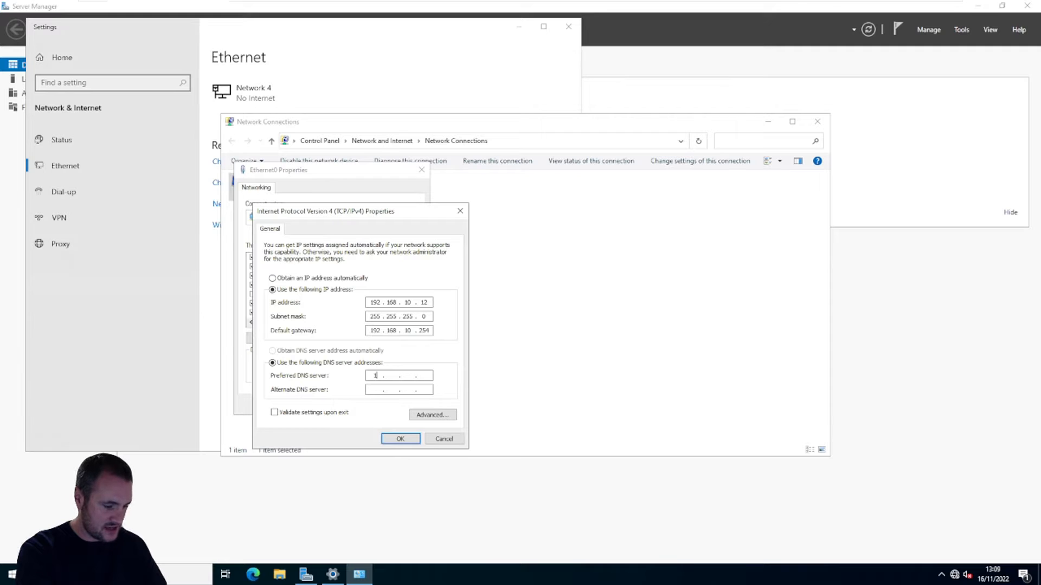
pyautogui.write('92 .168')
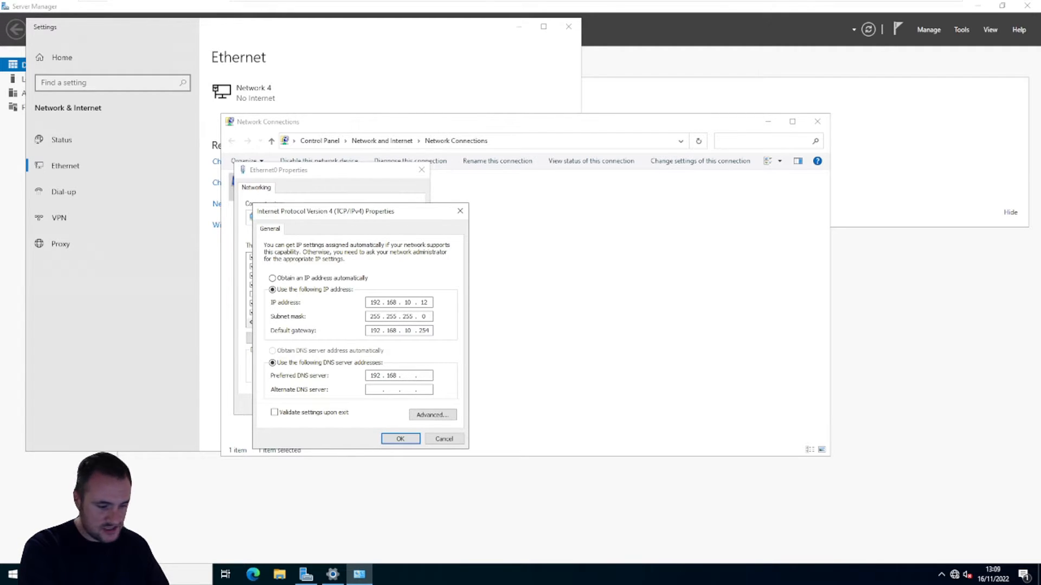
pyautogui.write('10 ')
pyautogui.write('1')
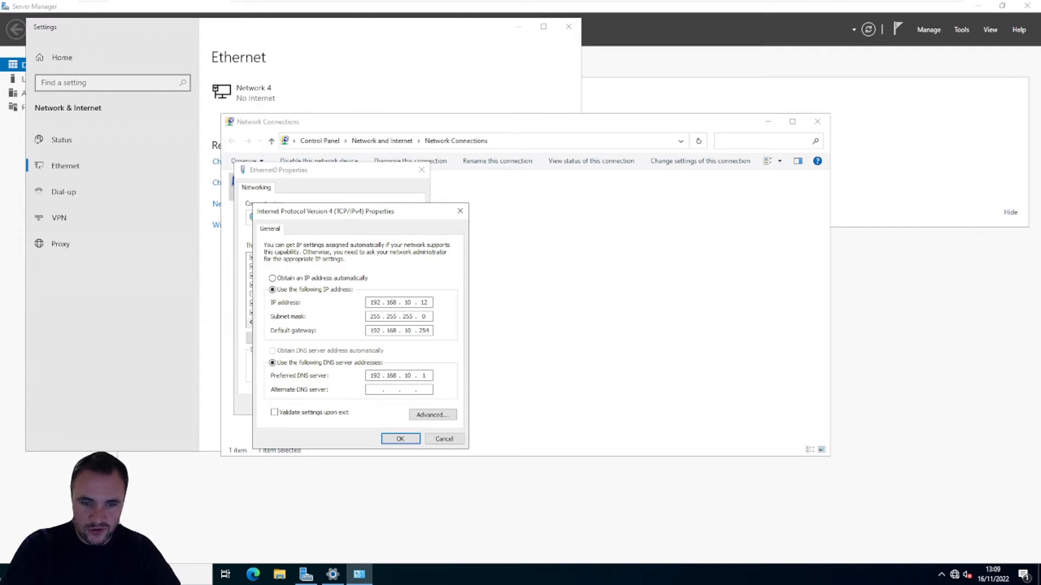
# Step: Apply the IPv4 and Ethernet0 settings and close the network connections and network settings windows
pyautogui.click(411, 438)
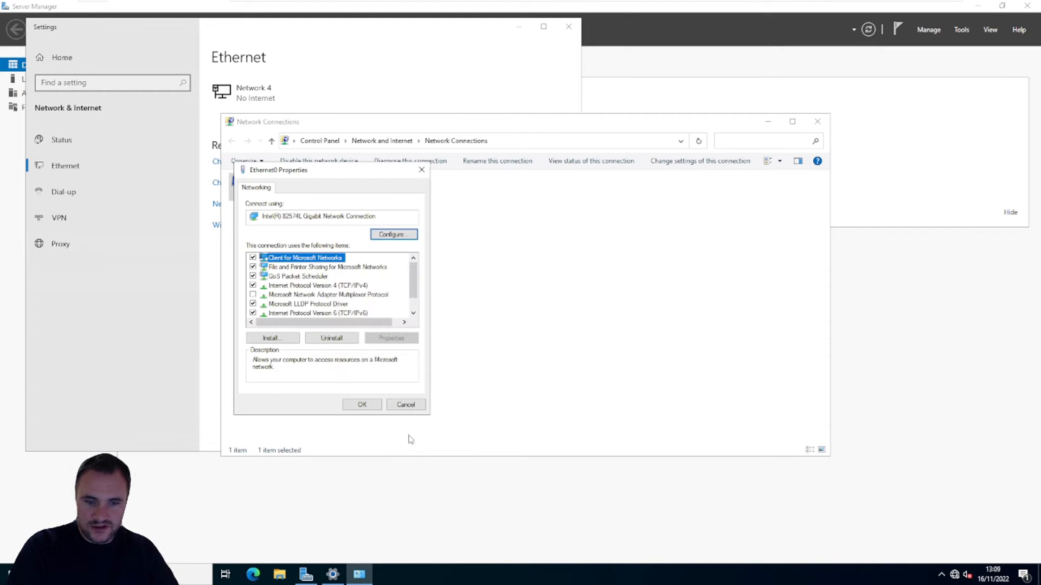
pyautogui.click(360, 402)
pyautogui.click(817, 123)
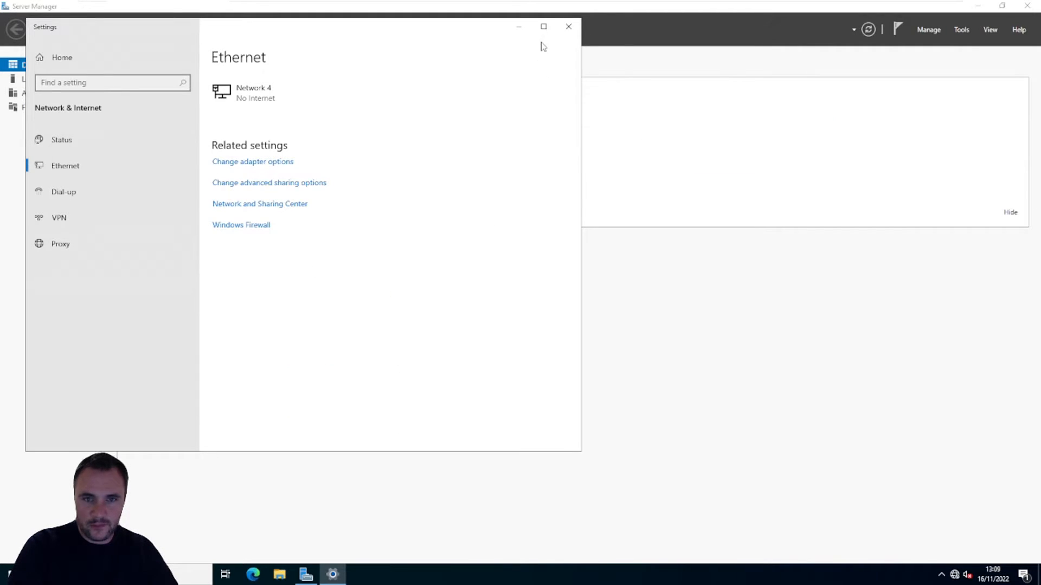
pyautogui.click(568, 26)
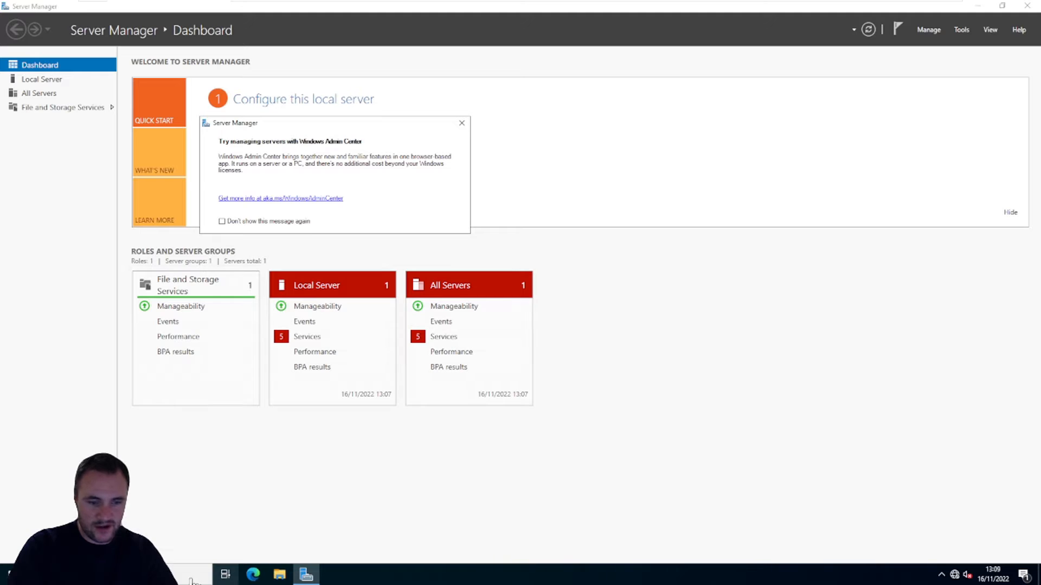
# Step: Open the properties of This PC, rename the computer to WEBSRV and restart it immediately
pyautogui.click(279, 574)
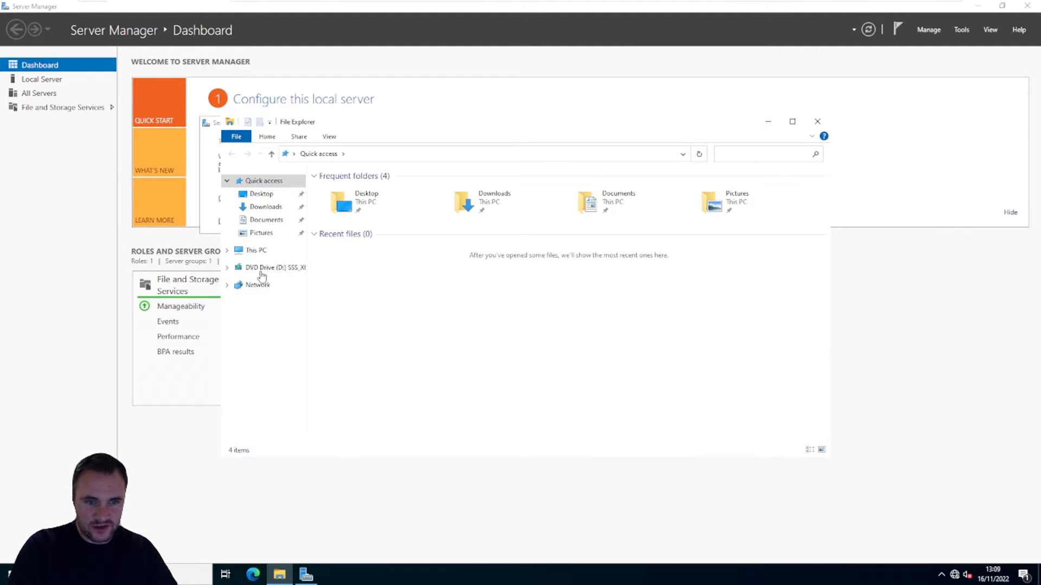
pyautogui.click(256, 250)
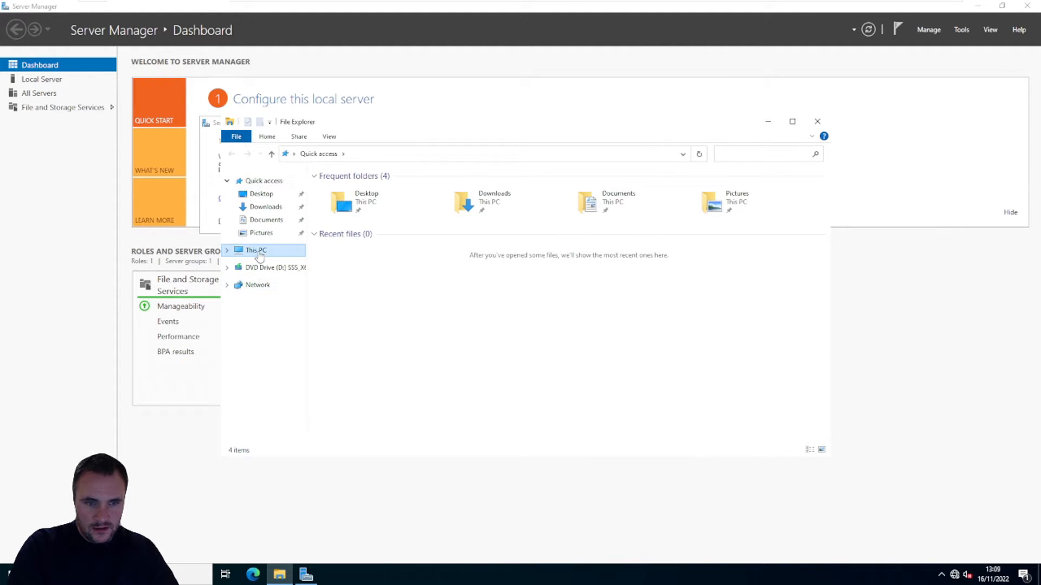
pyautogui.rightClick(256, 250)
pyautogui.click(320, 395)
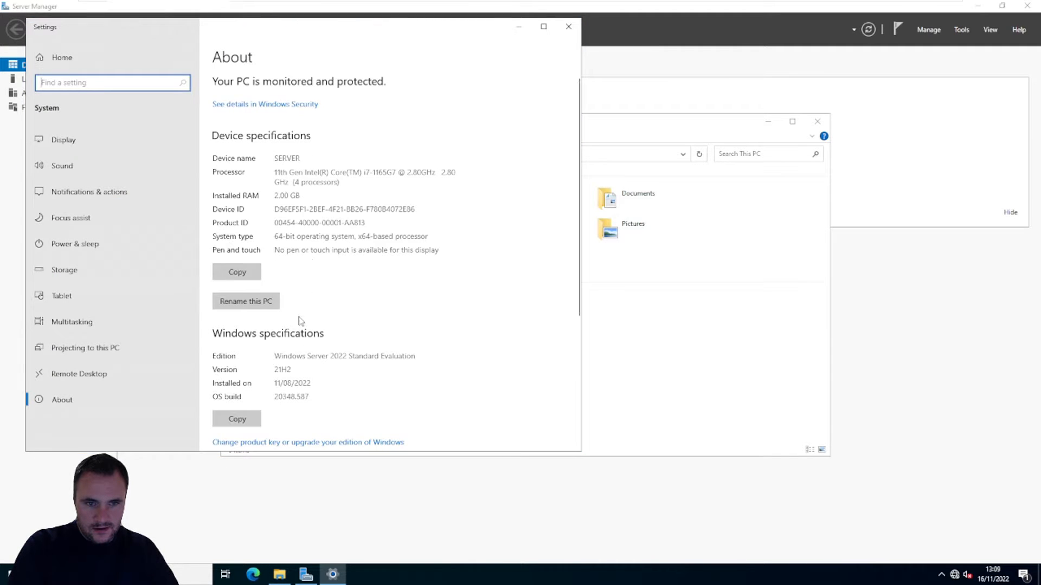
pyautogui.click(259, 301)
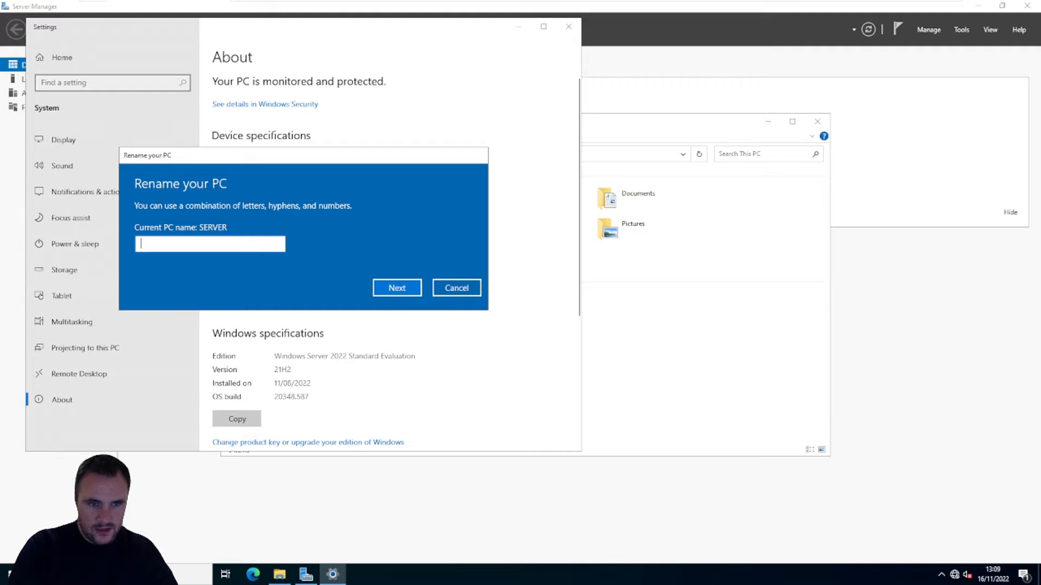
pyautogui.write('WEBSRV')
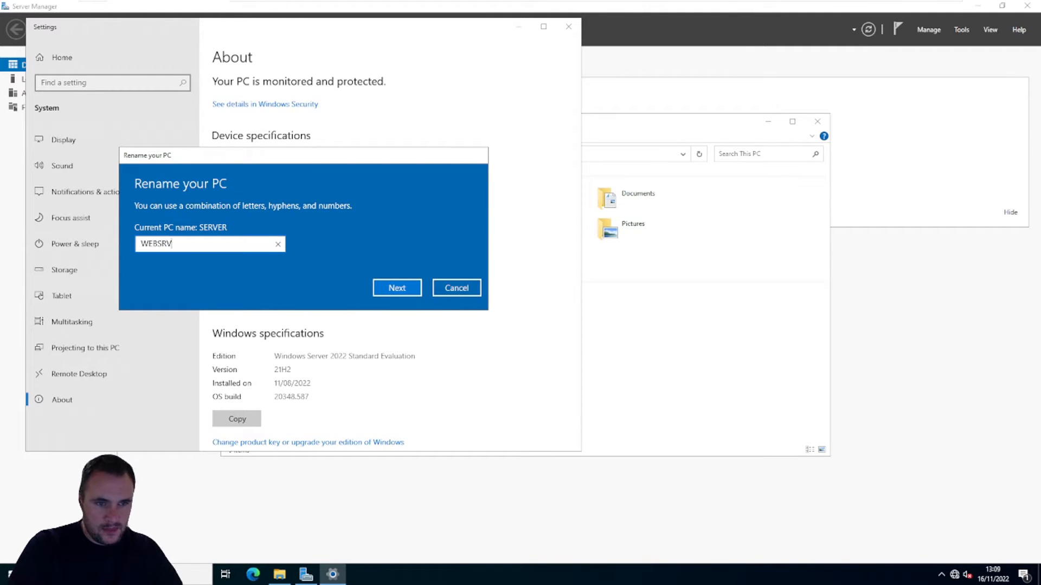
pyautogui.click(377, 296)
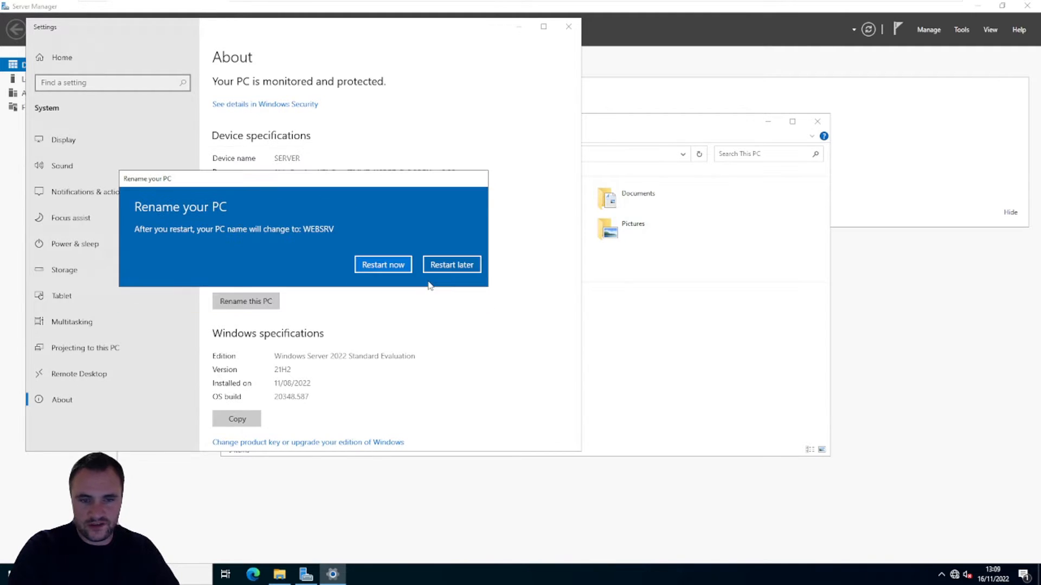
pyautogui.click(403, 265)
pyautogui.click(353, 234)
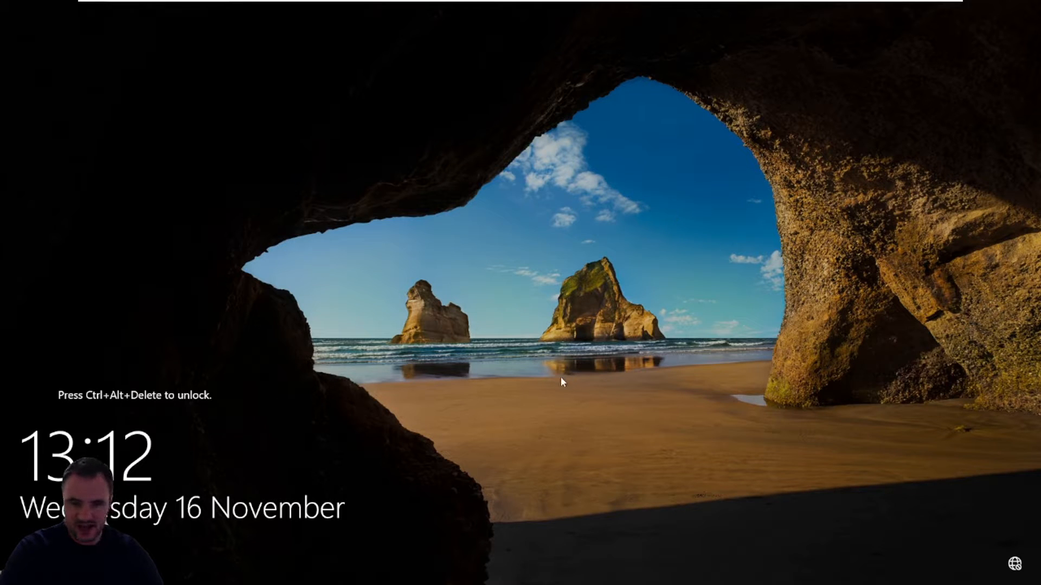
# Step: Unlock the restarted WEBSRV virtual machine and sign in with the Administrator account password
pyautogui.moveTo(244, 5)
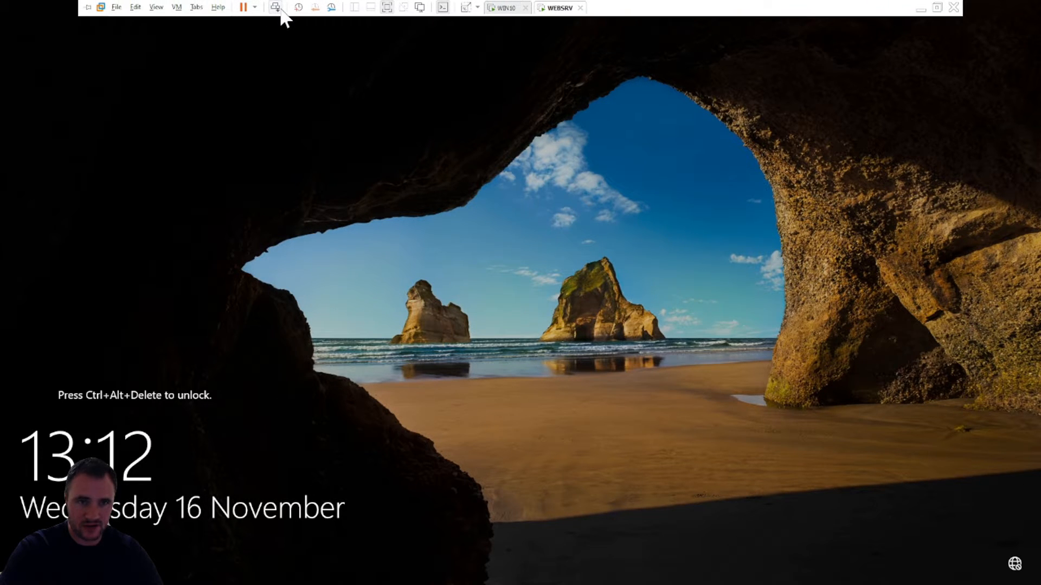
pyautogui.click(276, 7)
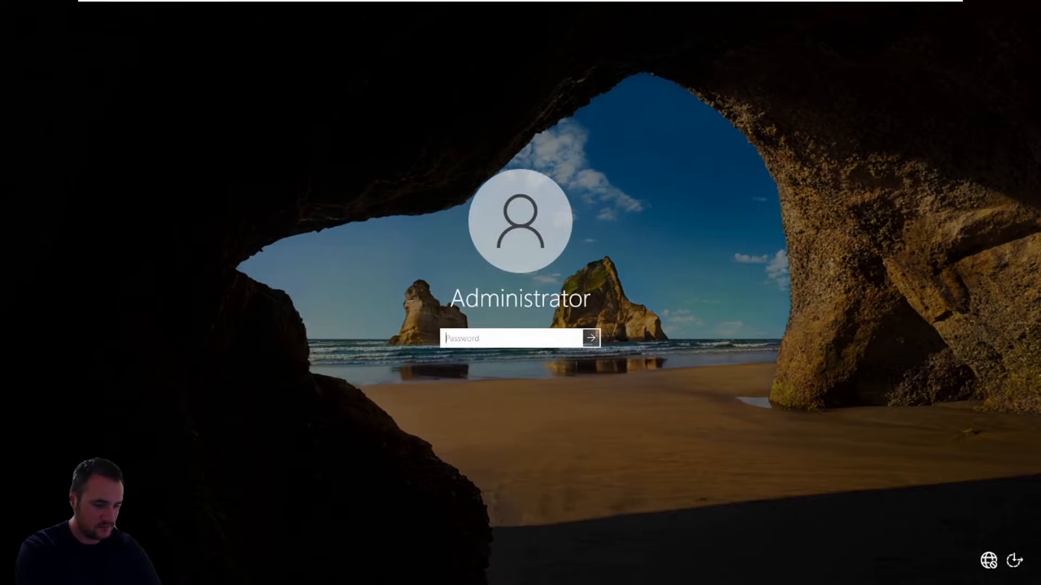
pyautogui.write('•••••••')
pyautogui.press('Return')
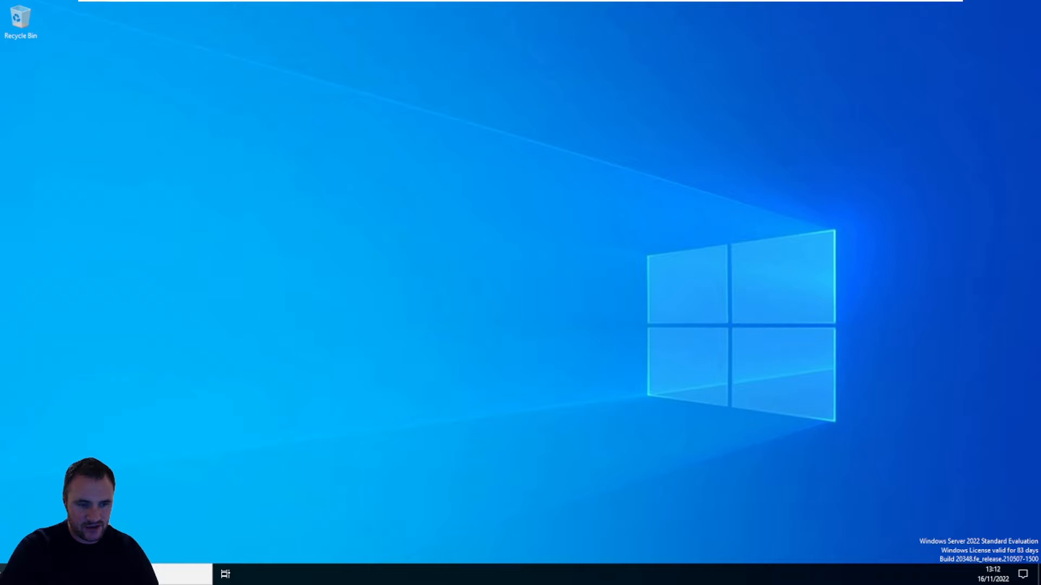
# Step: Open File Explorer and bring up the properties of This PC
pyautogui.press('super')
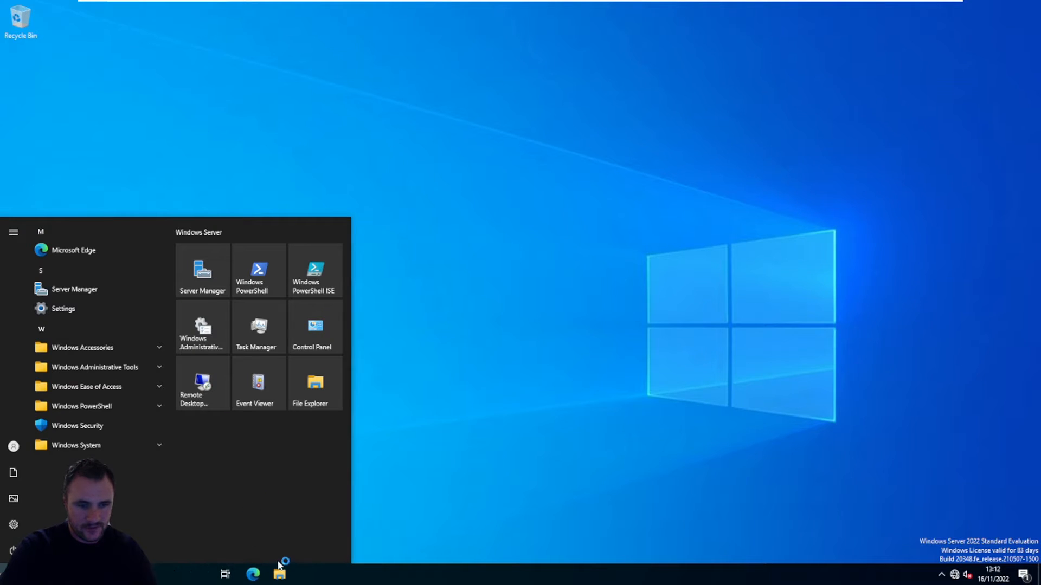
pyautogui.click(279, 575)
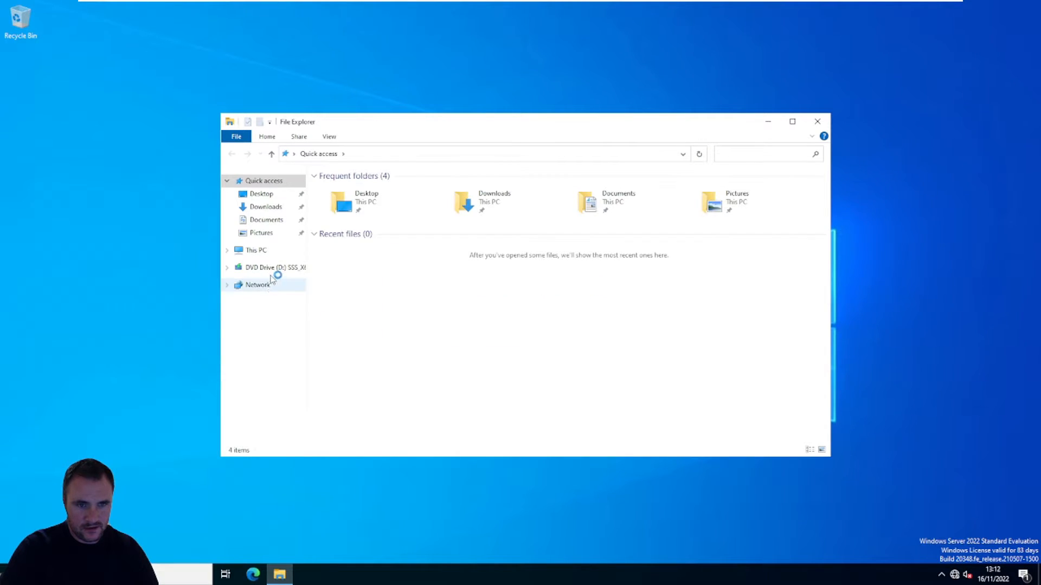
pyautogui.rightClick(258, 256)
pyautogui.click(284, 395)
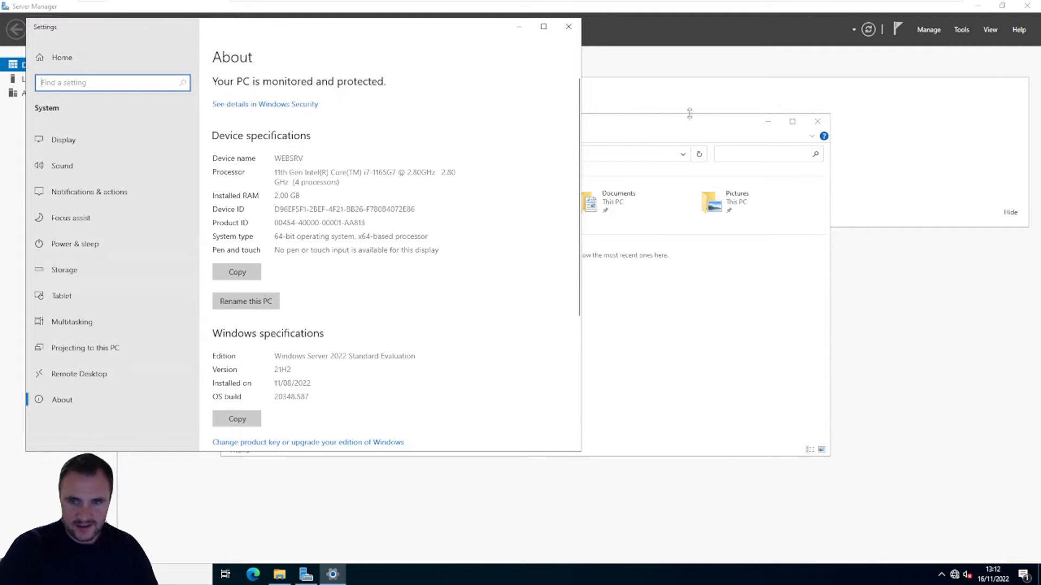
pyautogui.click(699, 133)
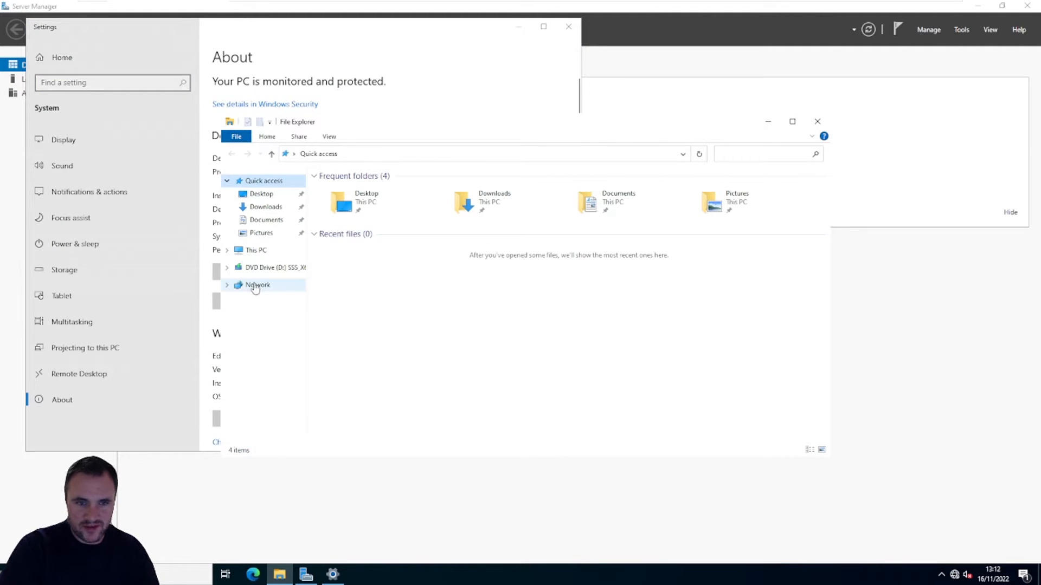
pyautogui.click(268, 254)
pyautogui.rightClick(261, 250)
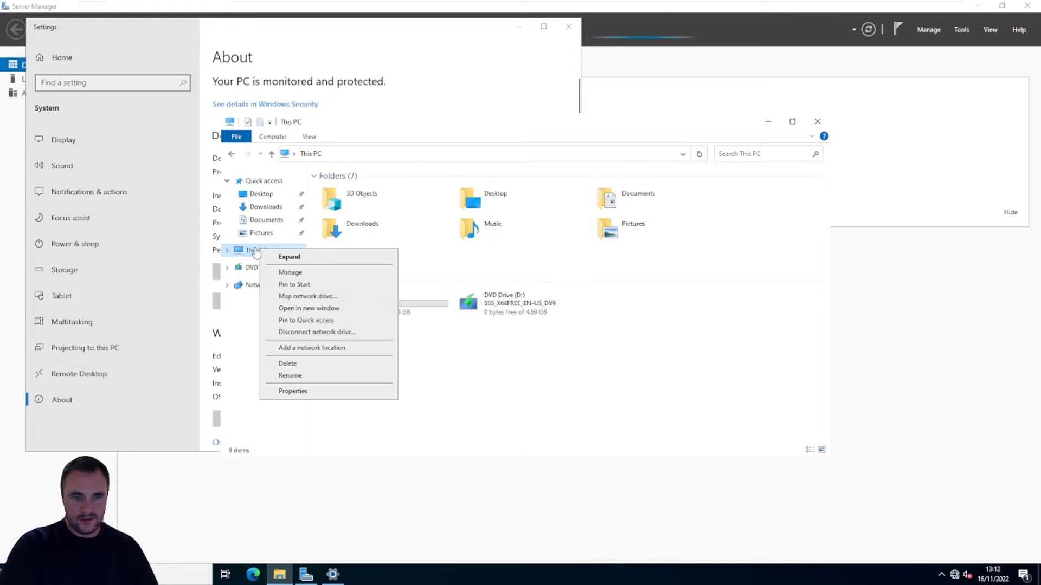
pyautogui.click(335, 393)
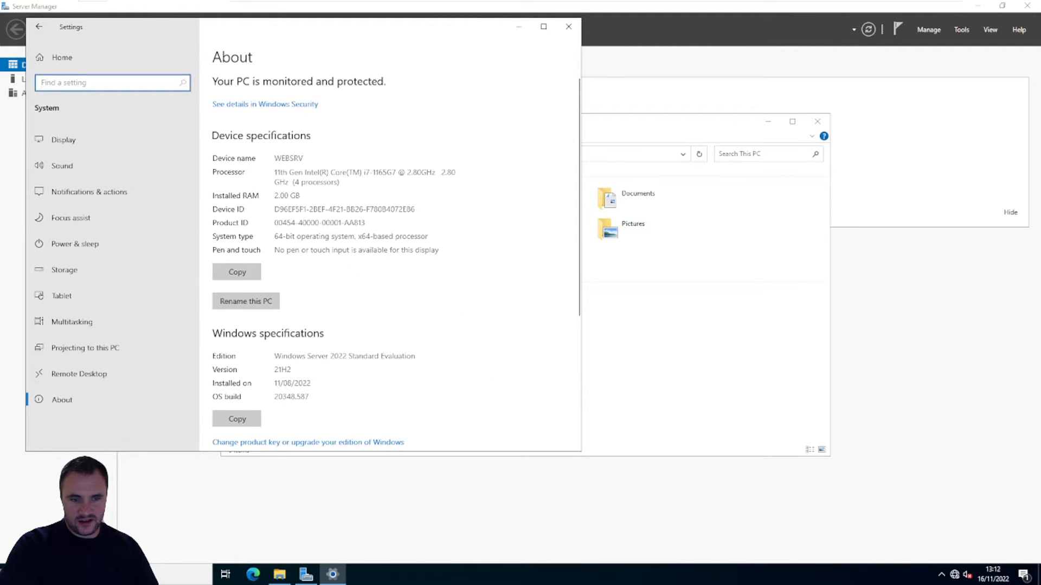
# Step: Open the advanced computer name settings, set membership to the domain CCSC.lan and submit the change
pyautogui.scroll(-4, 397, 378)
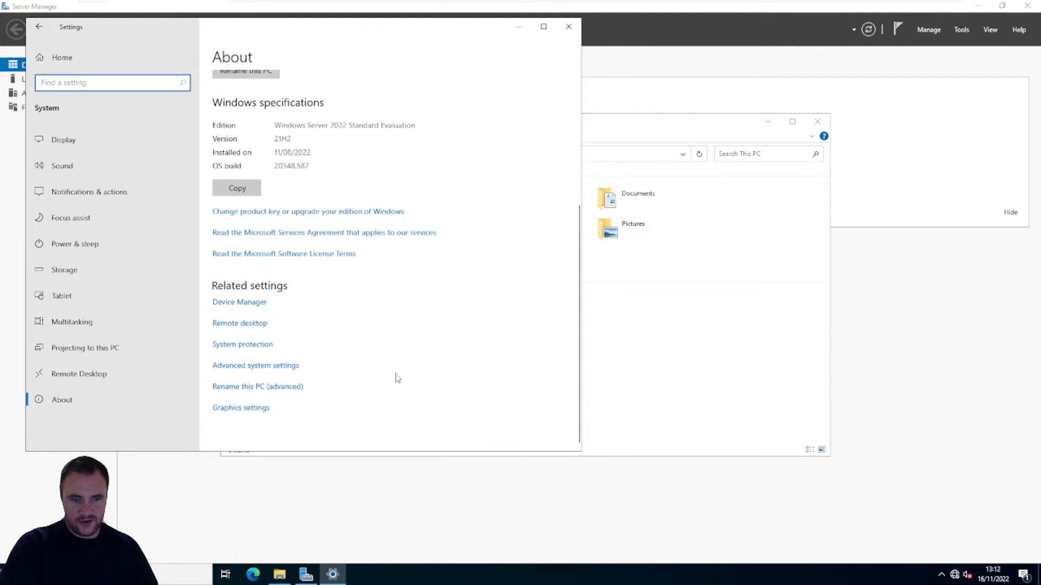
pyautogui.click(257, 390)
pyautogui.click(304, 258)
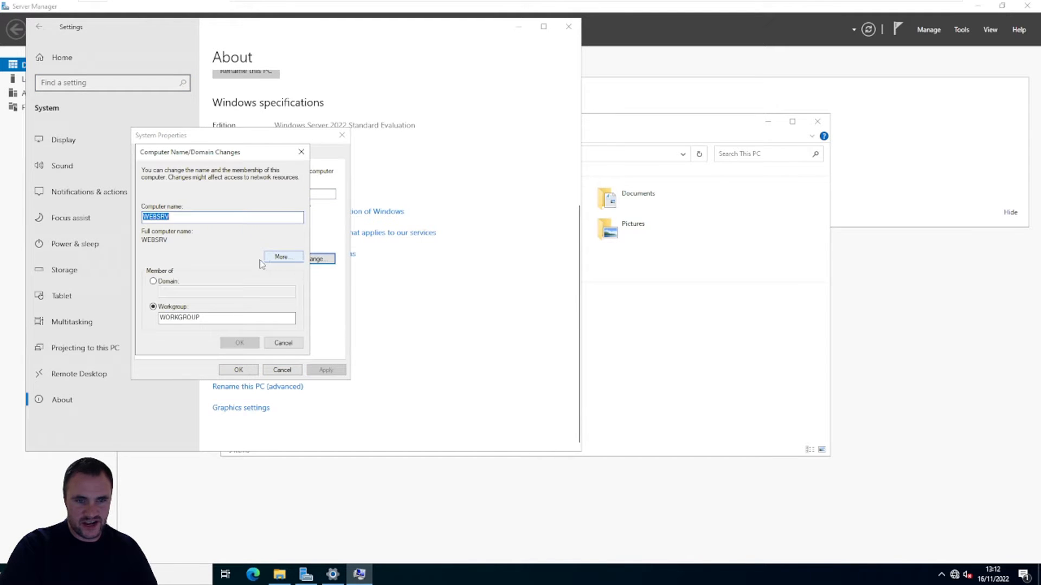
pyautogui.click(153, 281)
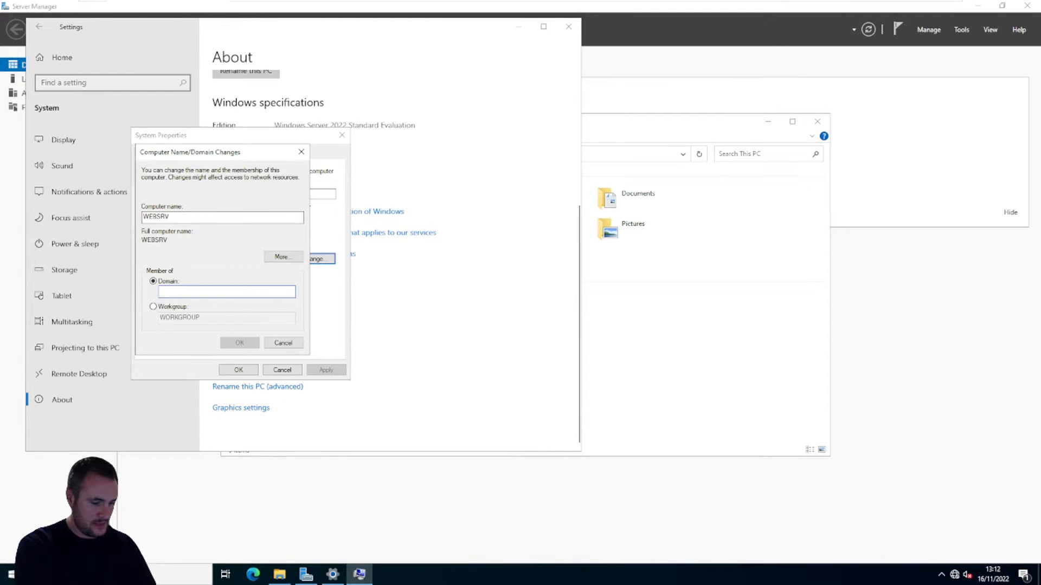
pyautogui.write('CC')
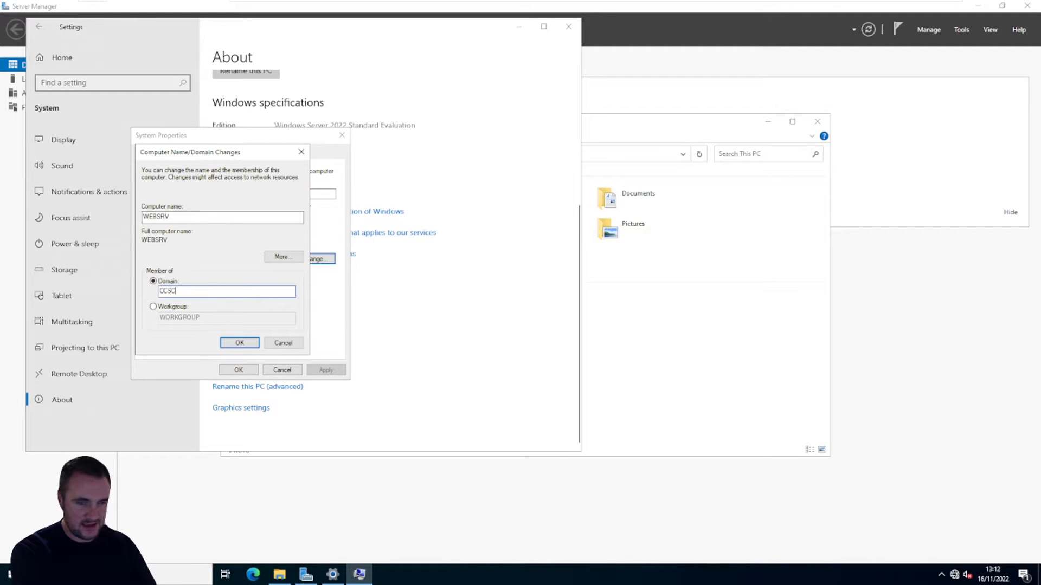
pyautogui.write('SC')
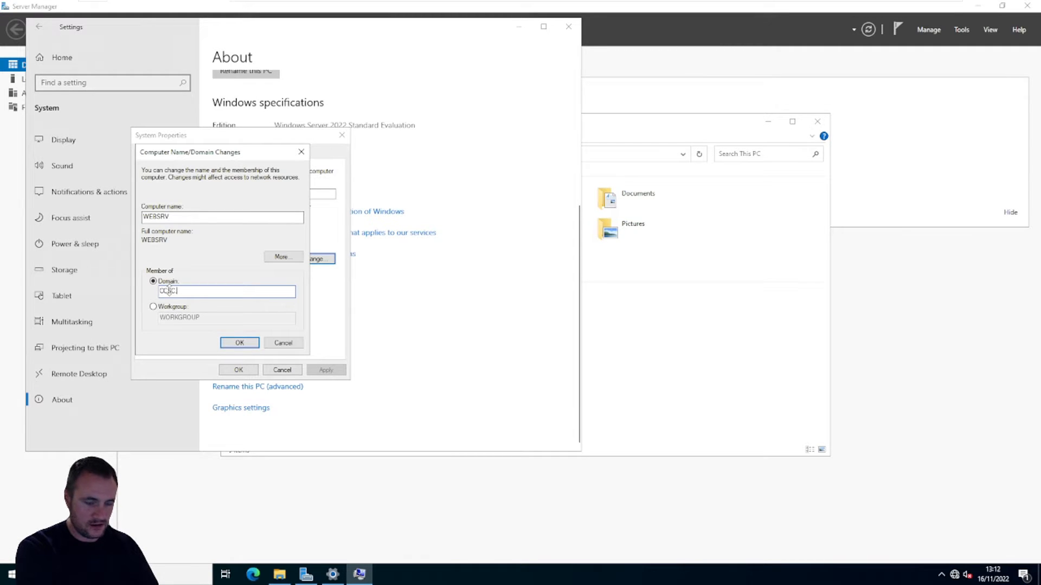
pyautogui.write('.lo')
pyautogui.press('Return')
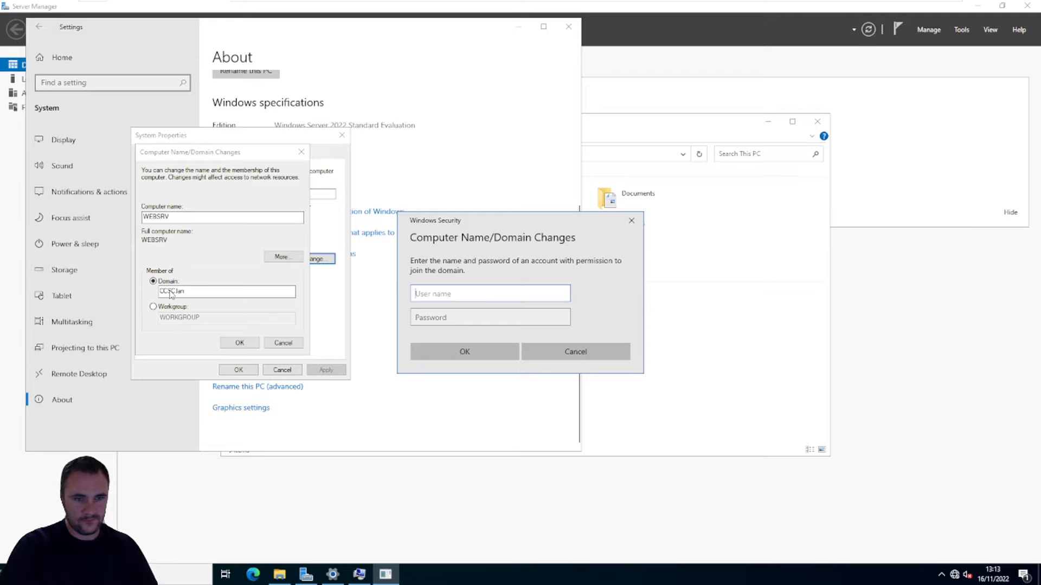
# Step: Try to authorise the domain join with the user name administrator and the account password, and close the resulting dialog
pyautogui.write('admin')
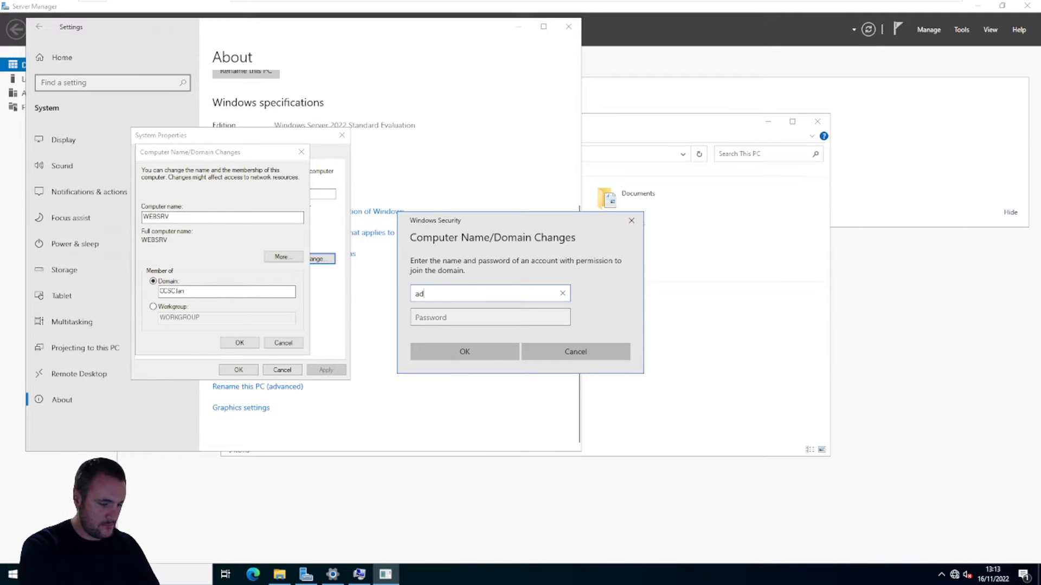
pyautogui.press('BackSpace')
pyautogui.press('BackSpace')
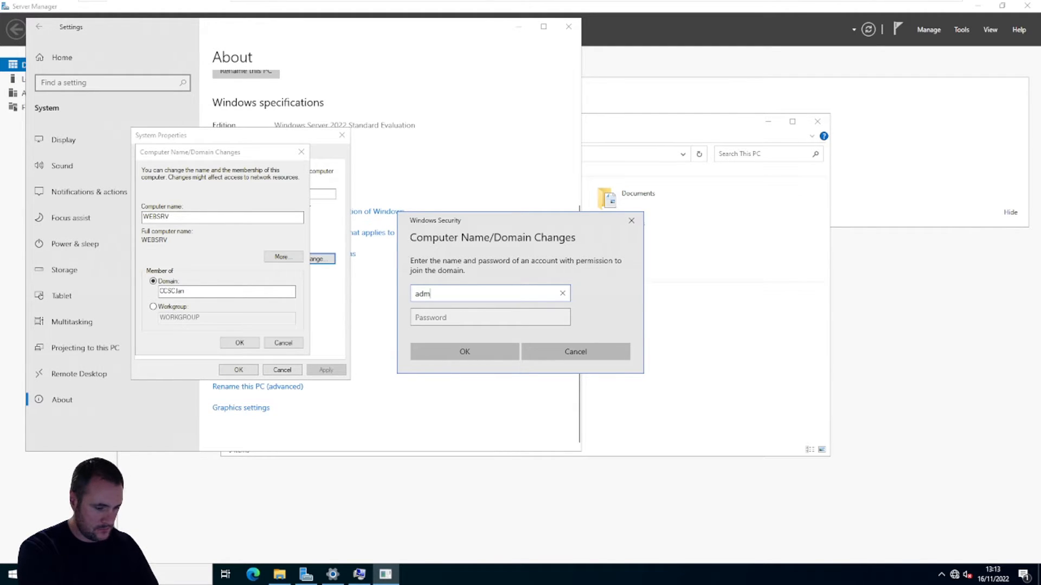
pyautogui.write('inistratir')
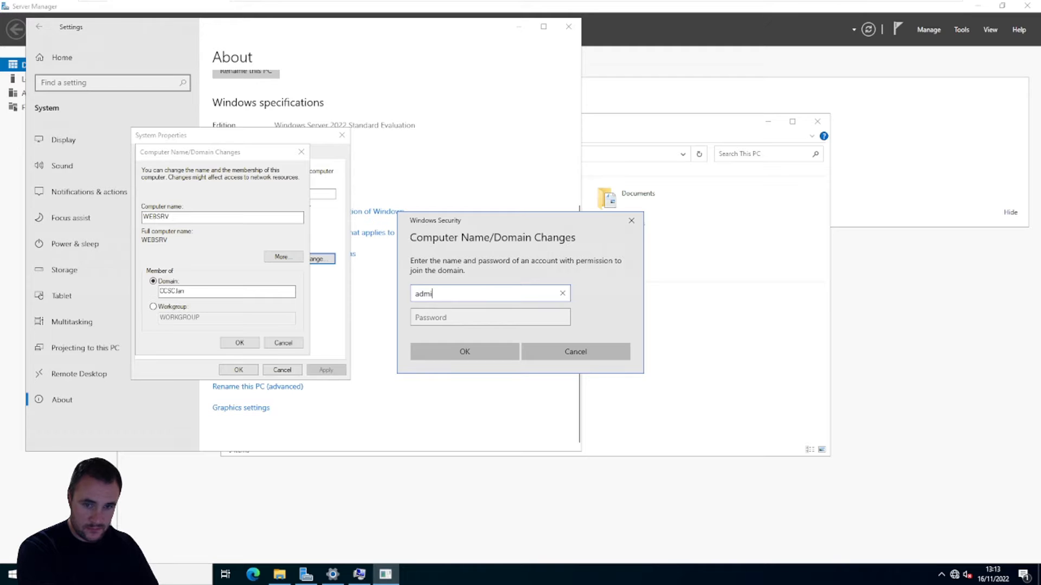
pyautogui.press('BackSpace')
pyautogui.press('BackSpace')
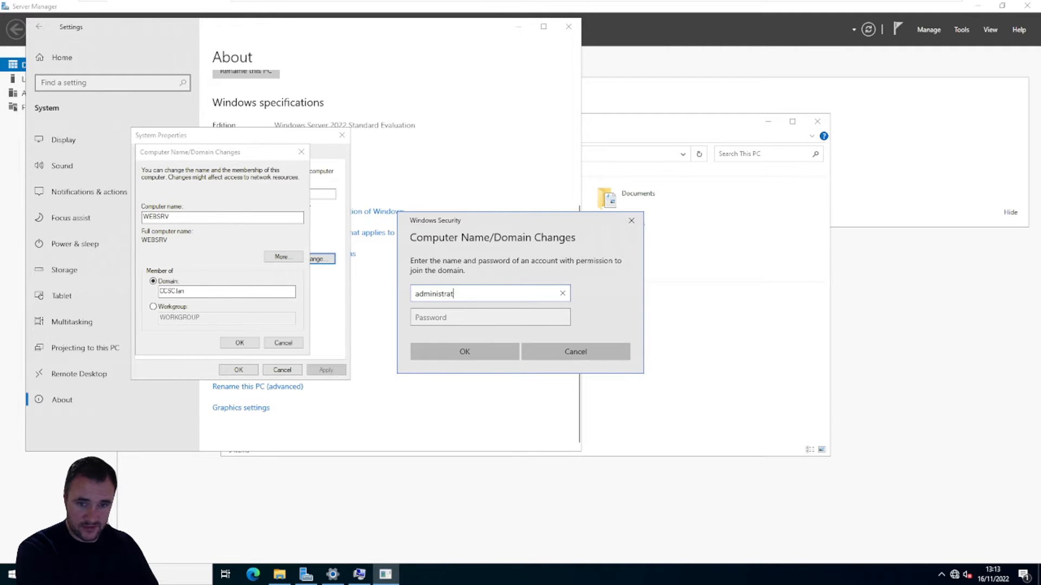
pyautogui.write('or')
pyautogui.press('Tab')
pyautogui.write('Passw0rd')
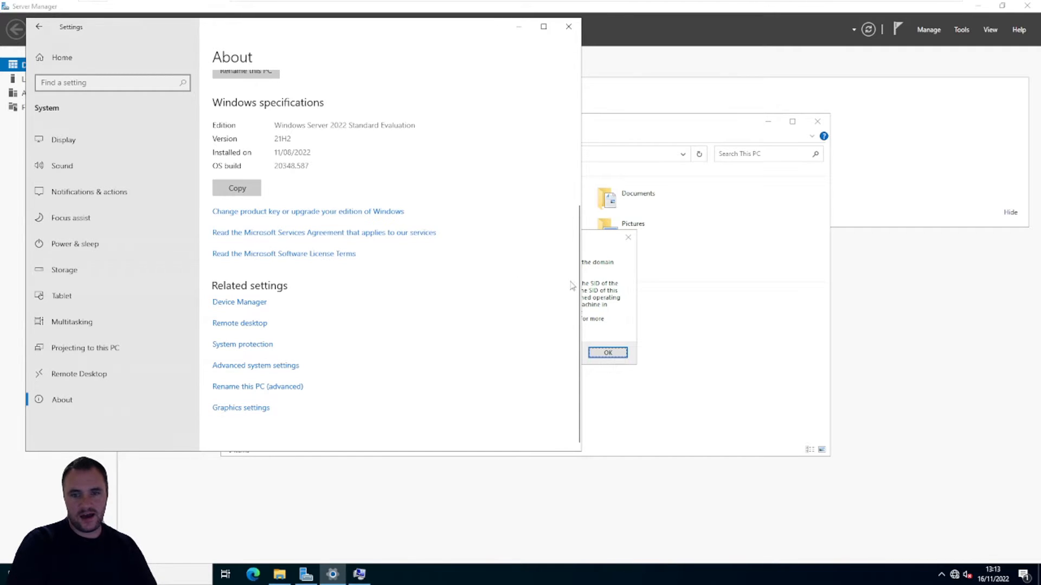
pyautogui.click(604, 293)
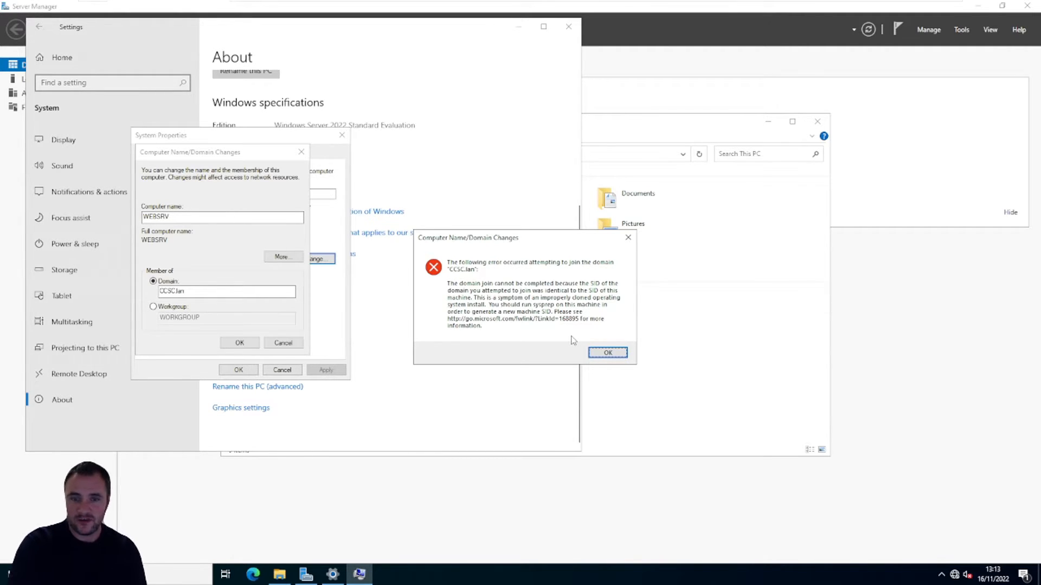
pyautogui.click(603, 356)
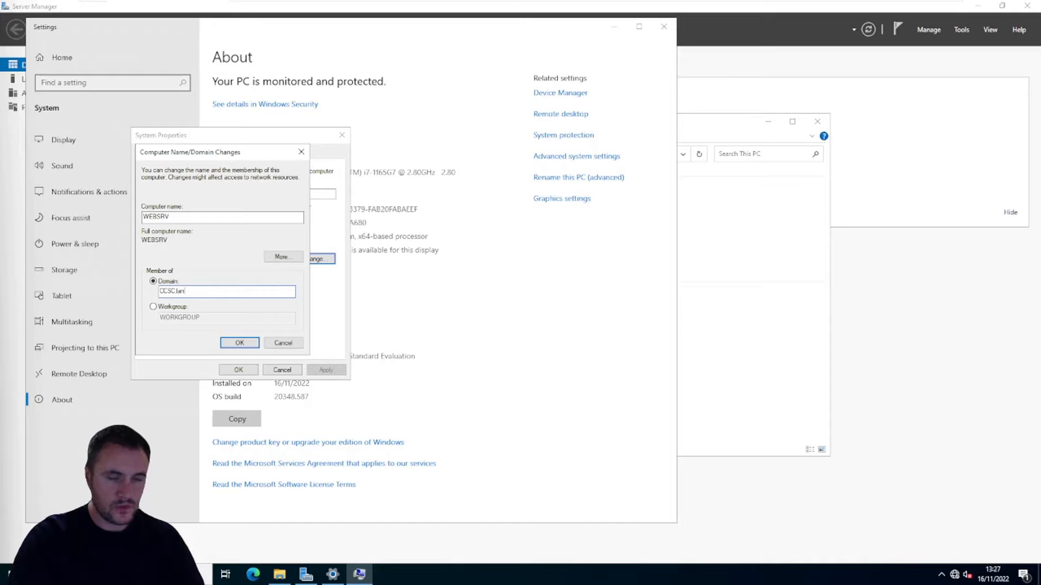
# Step: Resubmit the CCSC.lan domain join, authorising it with the user name administrator and the account password
pyautogui.click(246, 343)
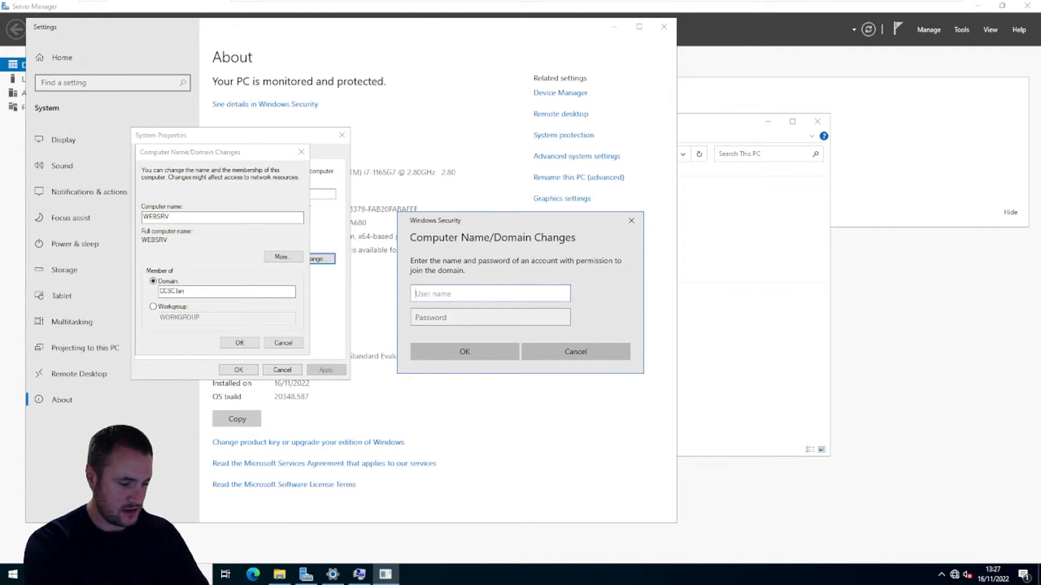
pyautogui.write('administrator')
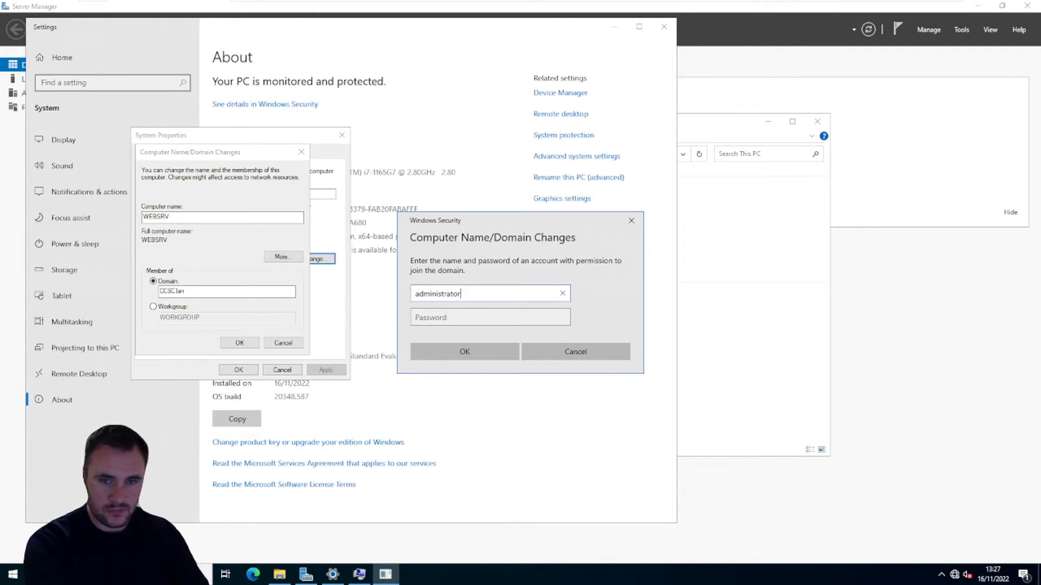
pyautogui.press('Tab')
pyautogui.write('******')
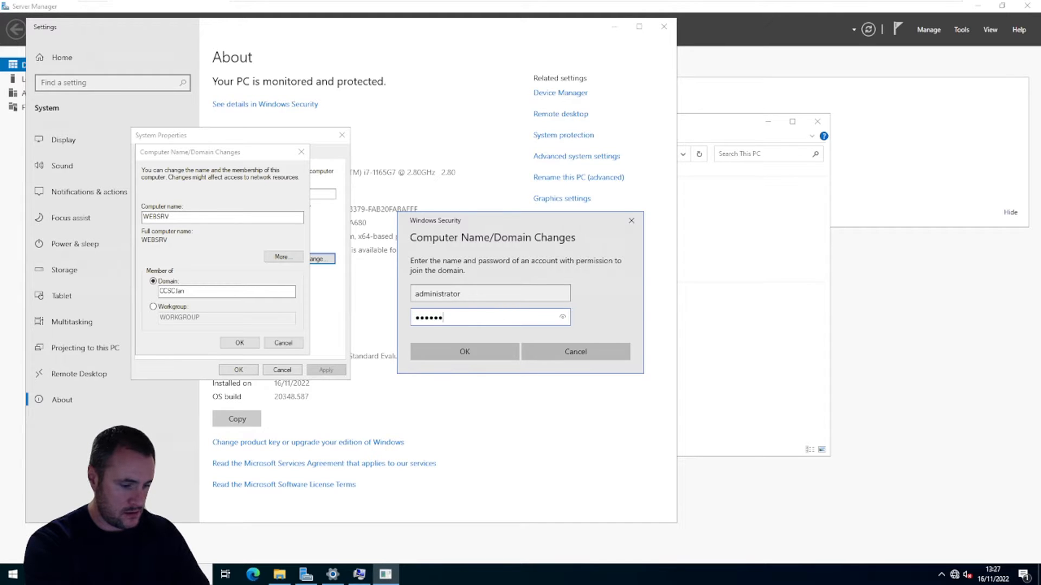
pyautogui.write('**')
pyautogui.press('Return')
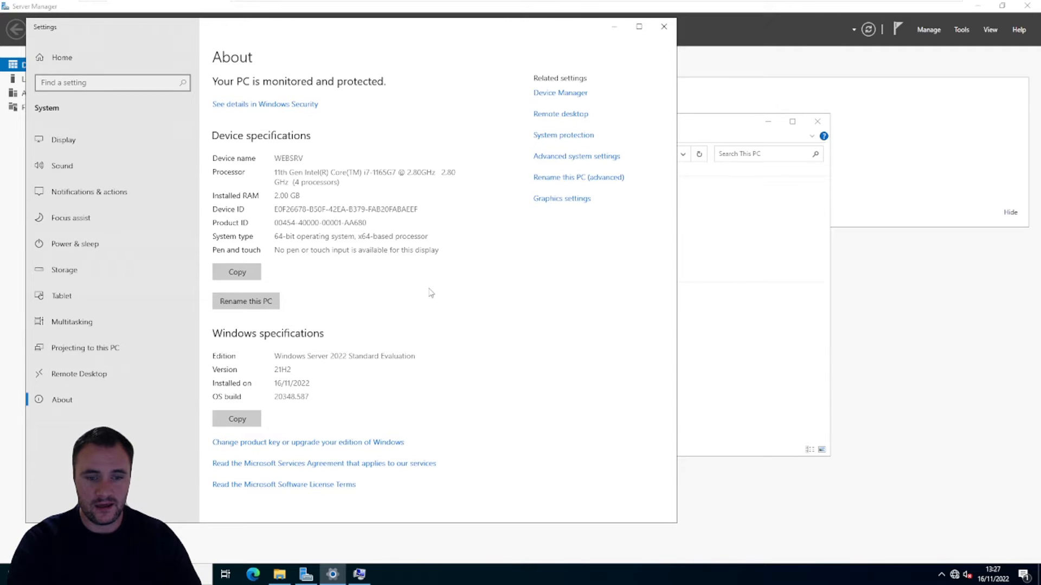
# Step: Acknowledge the domain join dialogs, close System Properties and restart the computer immediately
pyautogui.moveTo(333, 578)
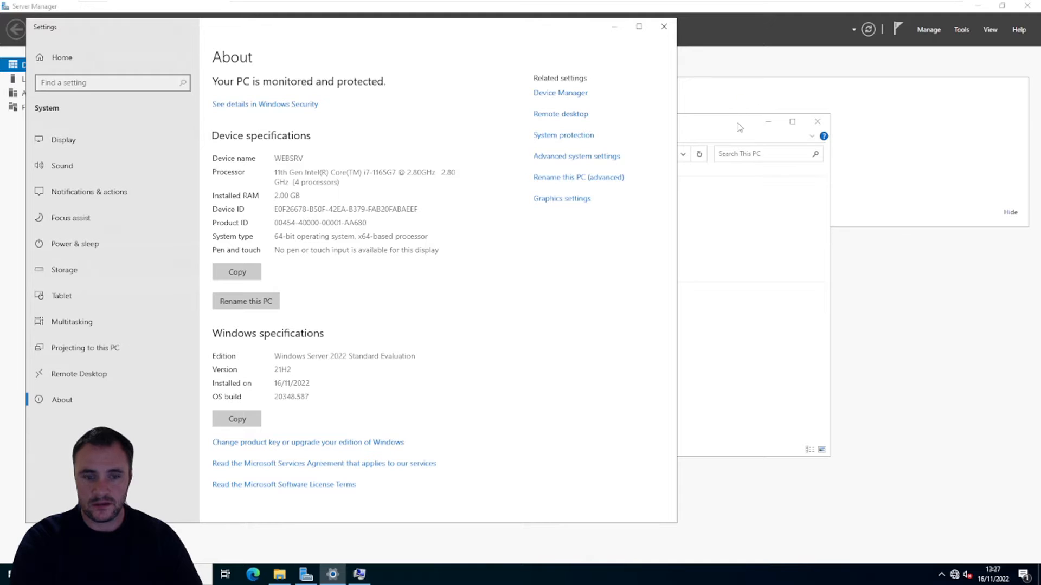
pyautogui.click(359, 574)
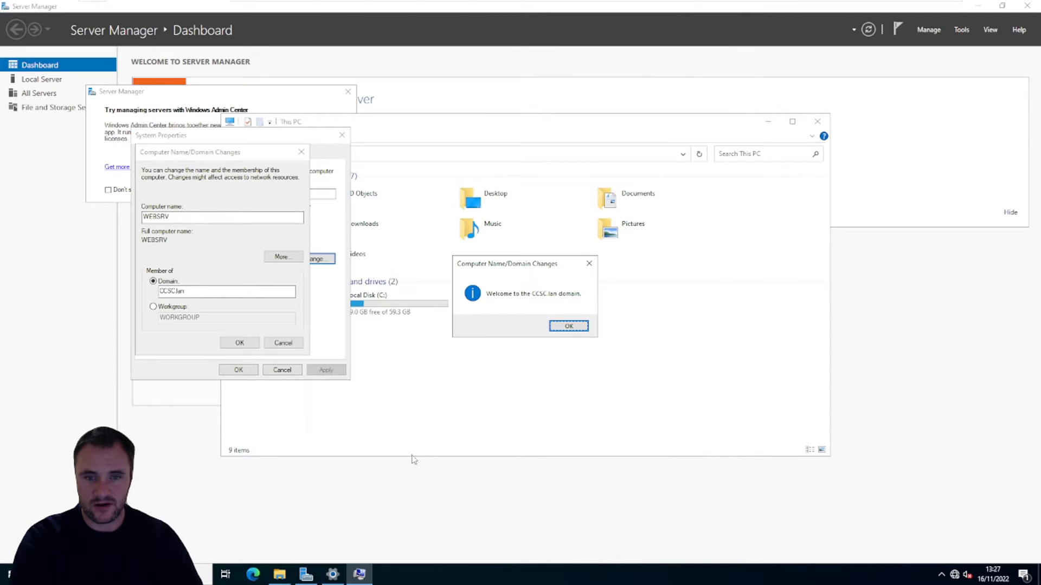
pyautogui.click(567, 327)
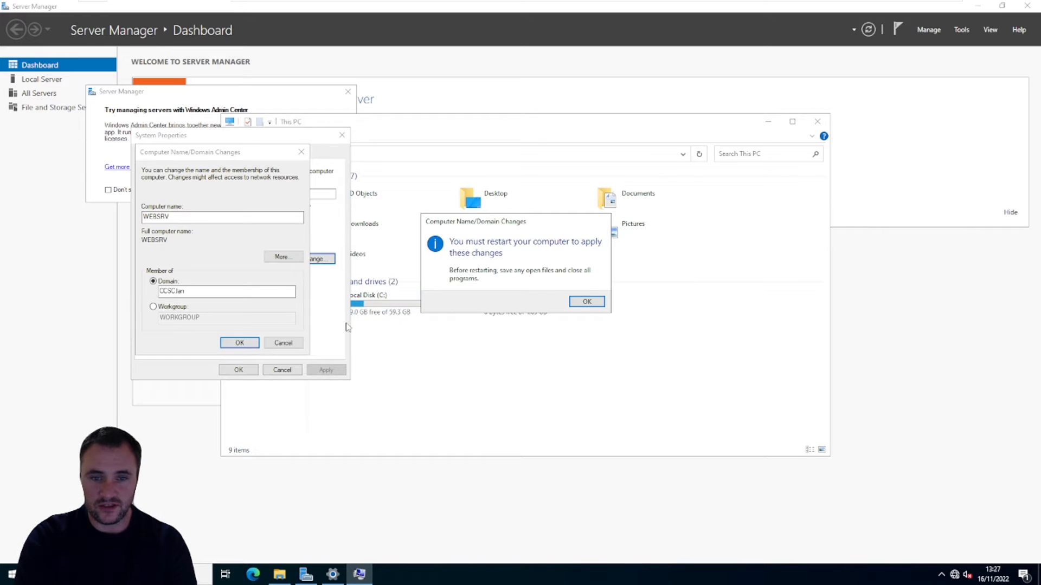
pyautogui.click(586, 302)
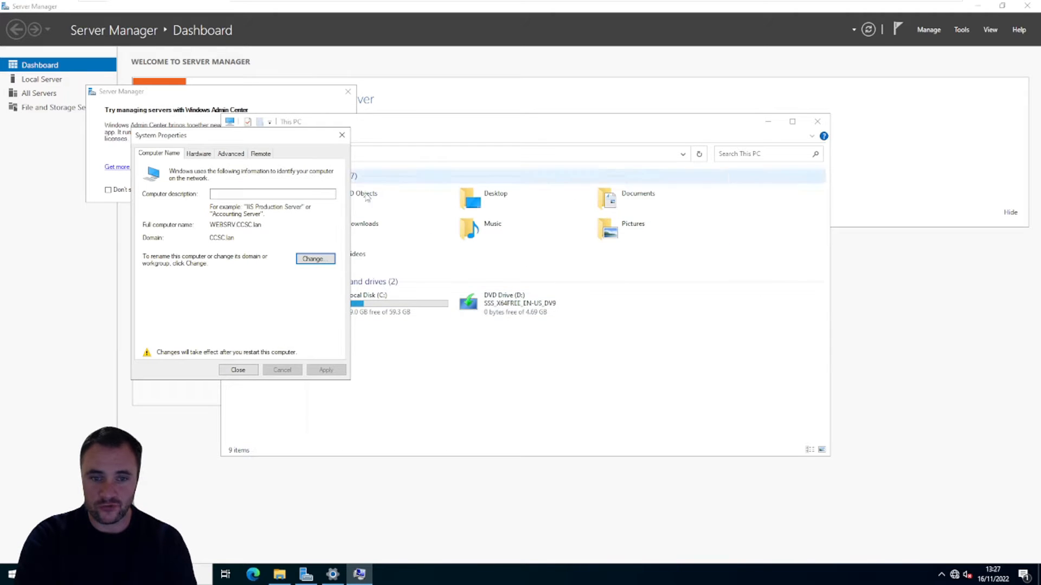
pyautogui.click(246, 372)
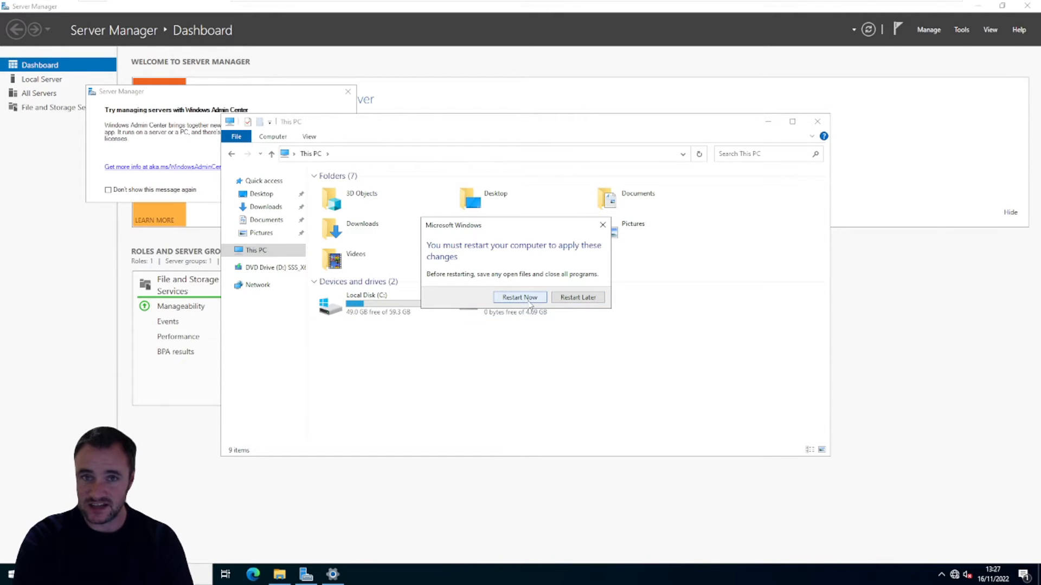
pyautogui.click(519, 298)
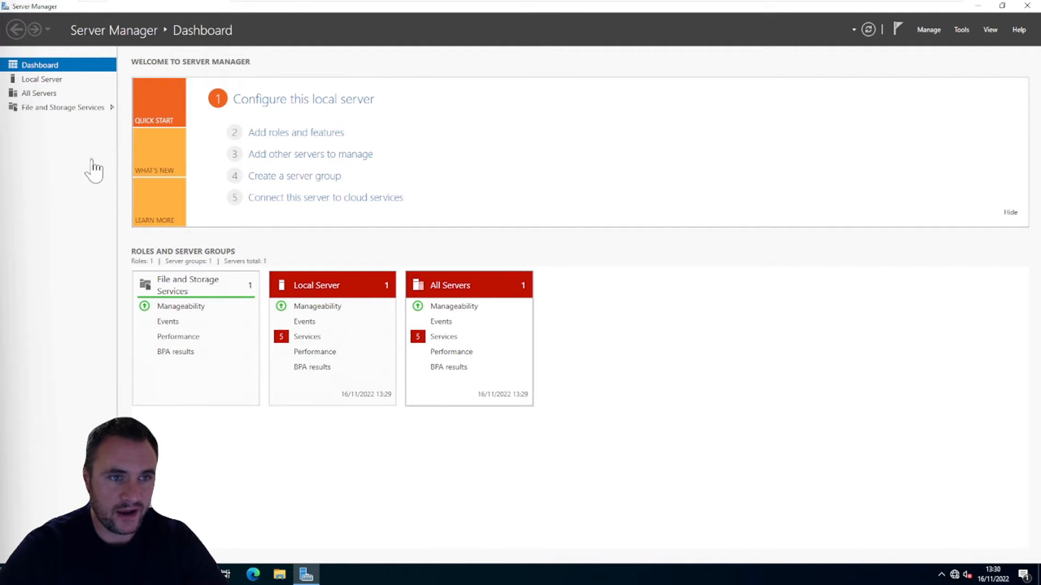
# Step: Start the Add Roles and Features Wizard and proceed to server roles with a role-based installation on WEBSRV.CCSC.lan
pyautogui.click(39, 95)
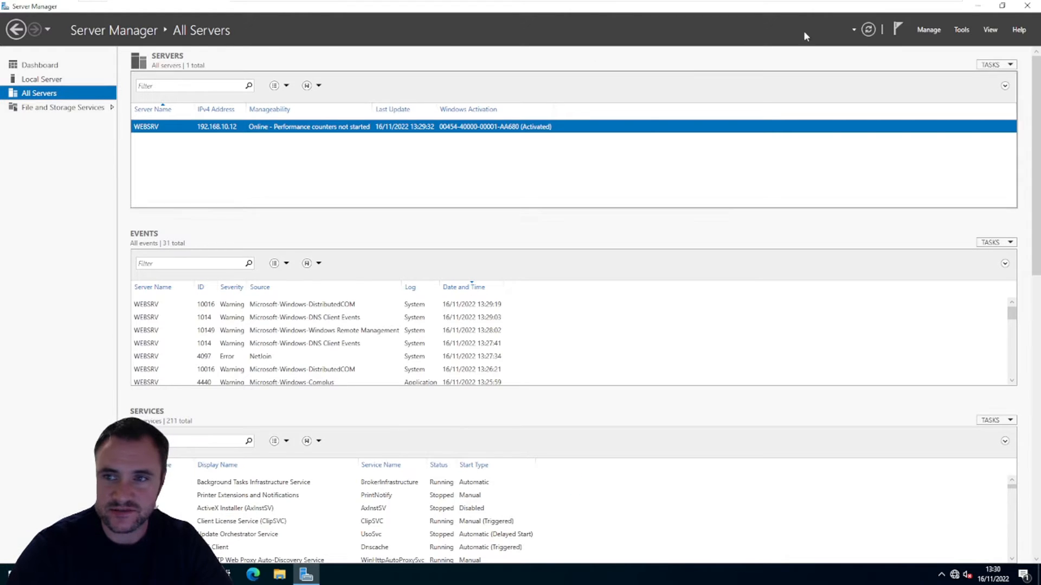
pyautogui.click(923, 31)
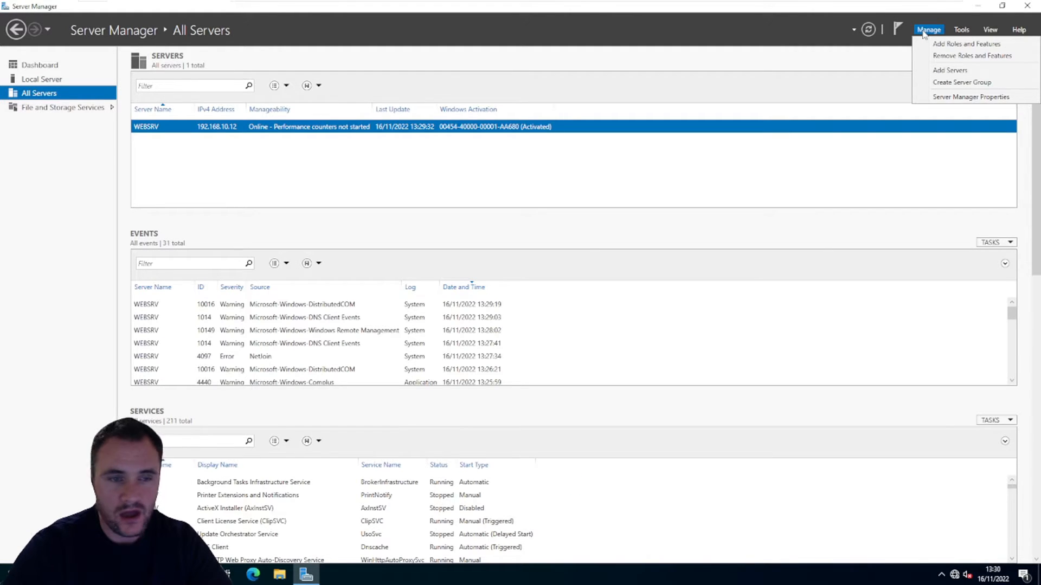
pyautogui.click(953, 44)
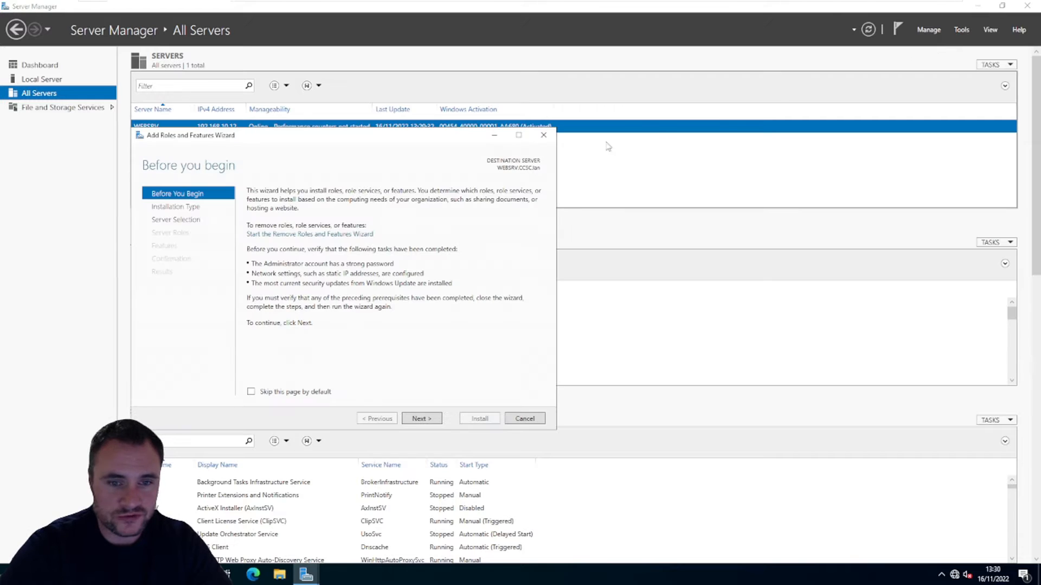
pyautogui.click(437, 419)
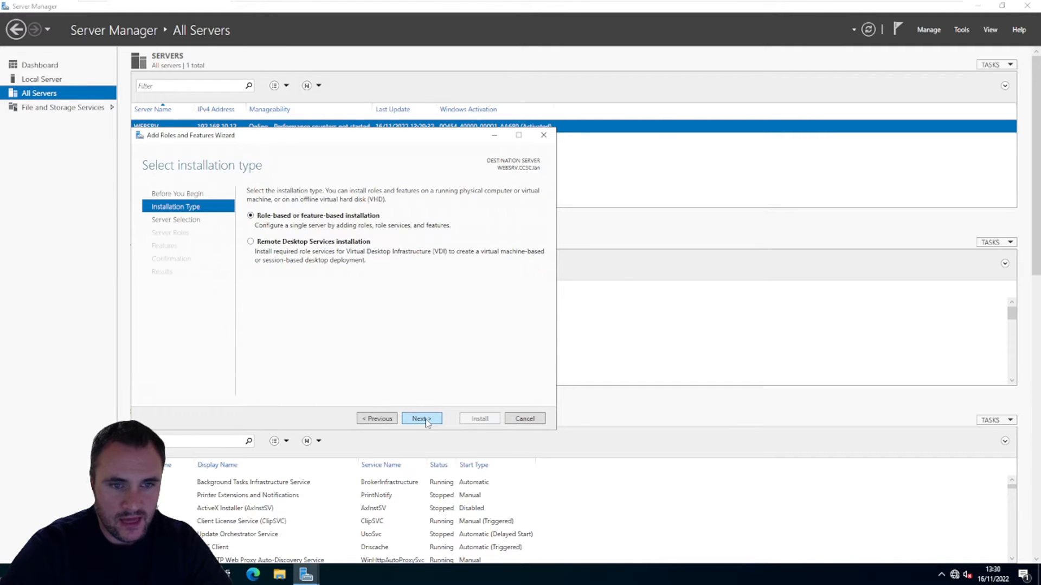
pyautogui.click(428, 421)
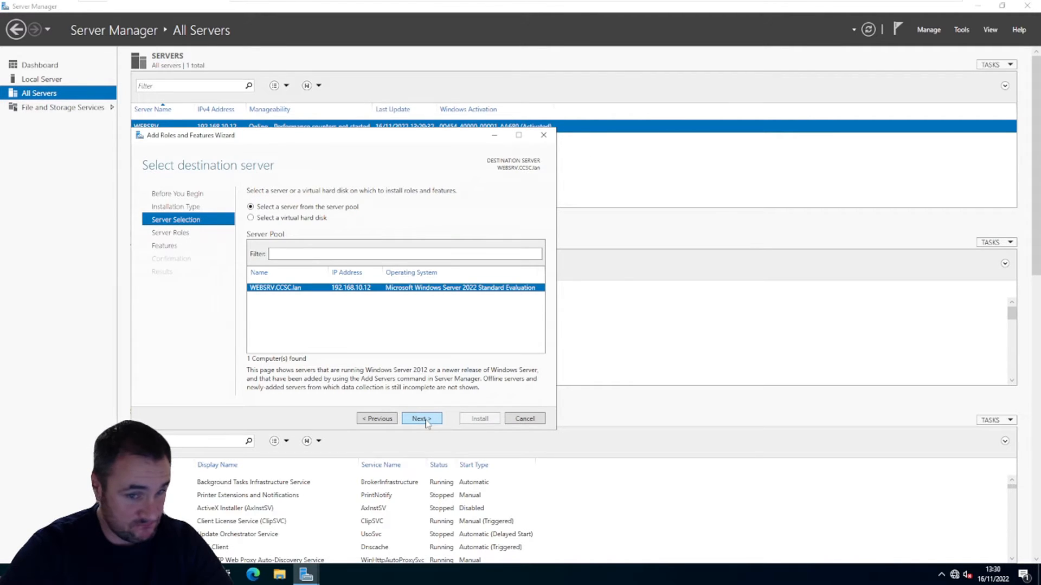
pyautogui.click(427, 421)
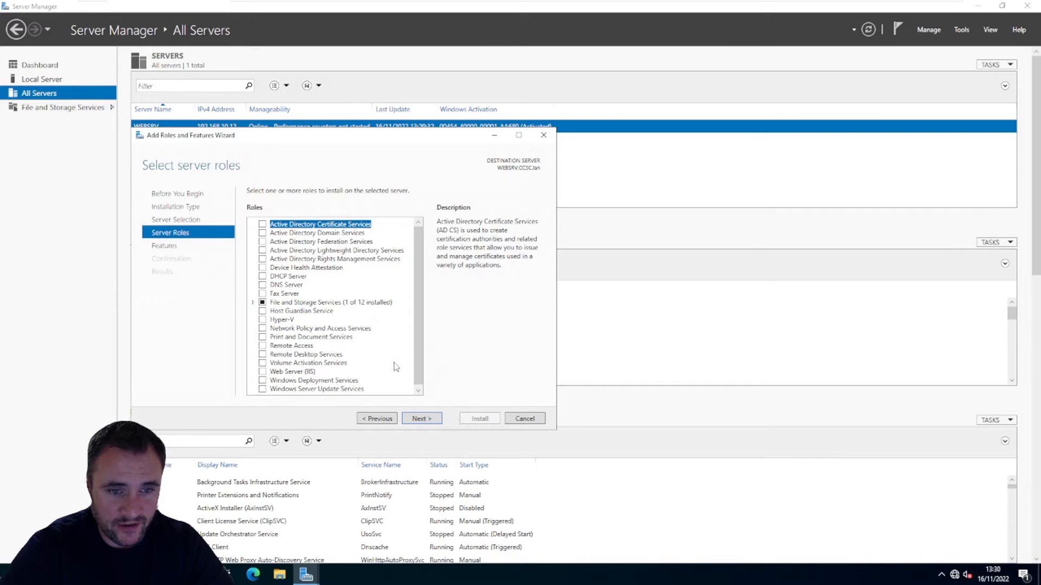
# Step: Select the Web Server (IIS) role with its required management tools and proceed to its role services without adding further features
pyautogui.scroll(-1, 307, 277)
pyautogui.click(263, 370)
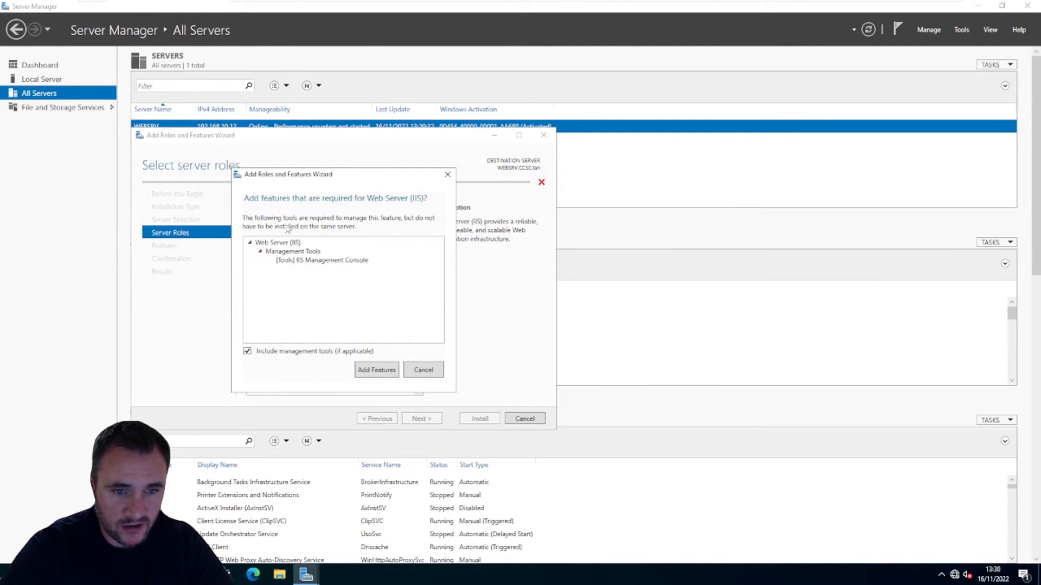
pyautogui.click(376, 373)
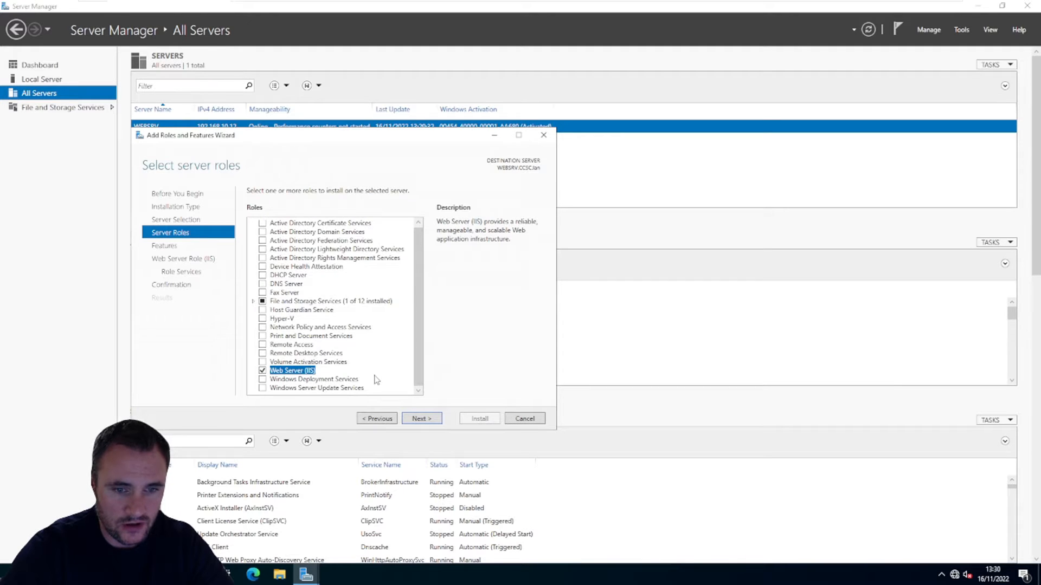
pyautogui.click(419, 420)
pyautogui.click(419, 420)
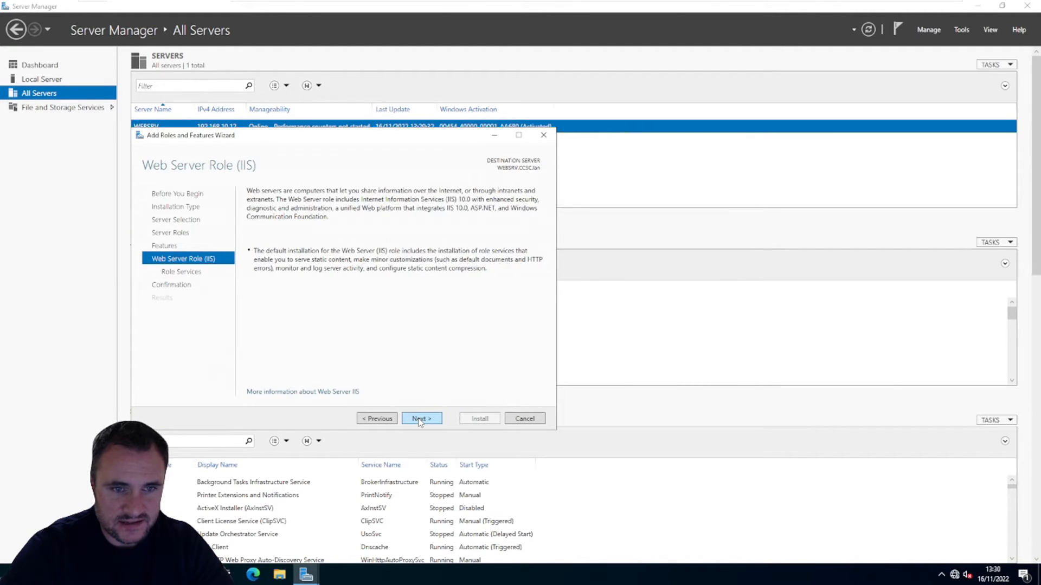
pyautogui.click(419, 420)
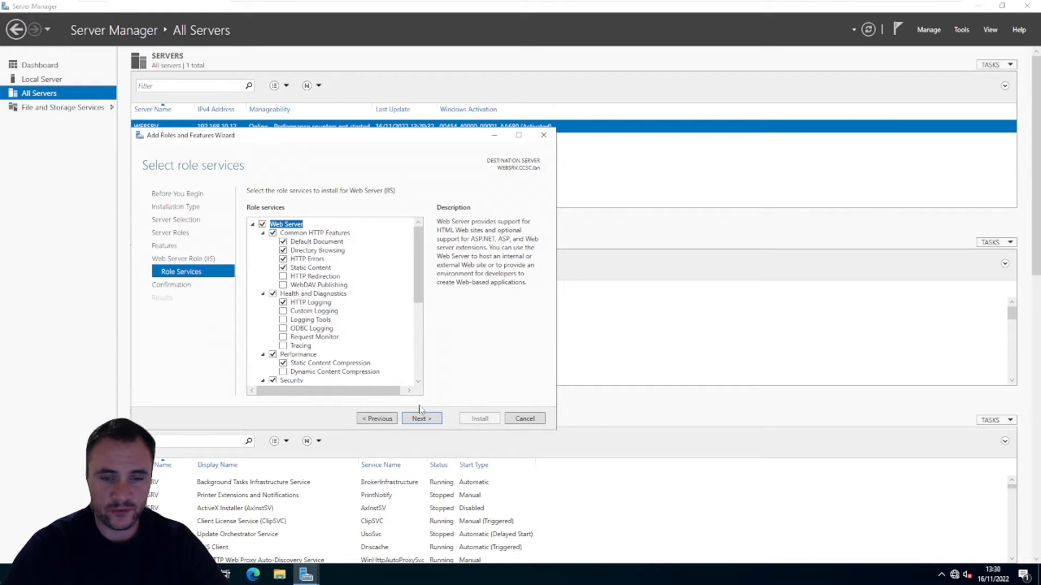
# Step: Accept the default IIS role services, allow automatic restarts of the destination server and start the installation
pyautogui.scroll(-3, 394, 338)
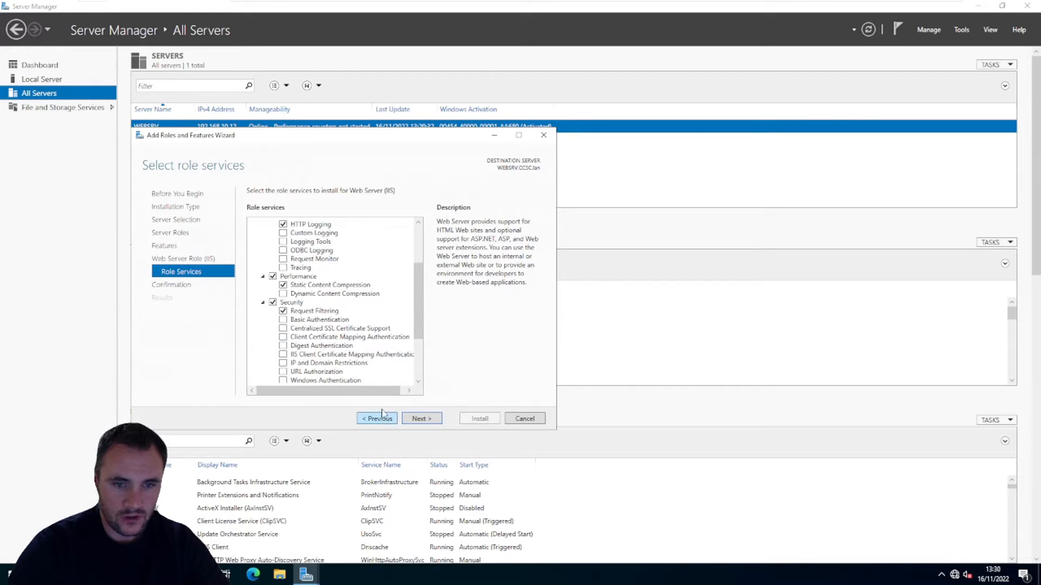
pyautogui.scroll(-3, 362, 345)
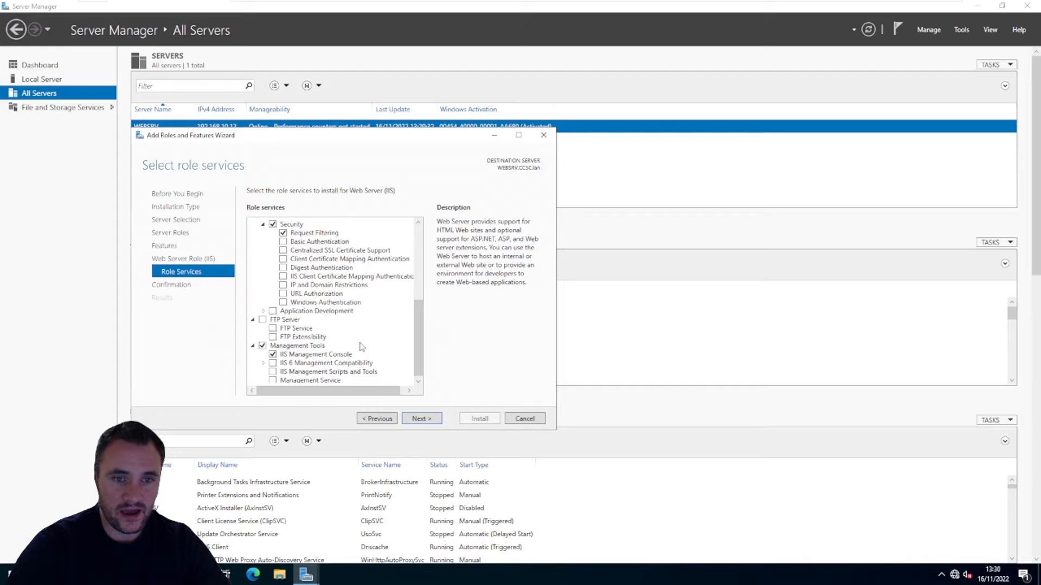
pyautogui.scroll(1, 362, 345)
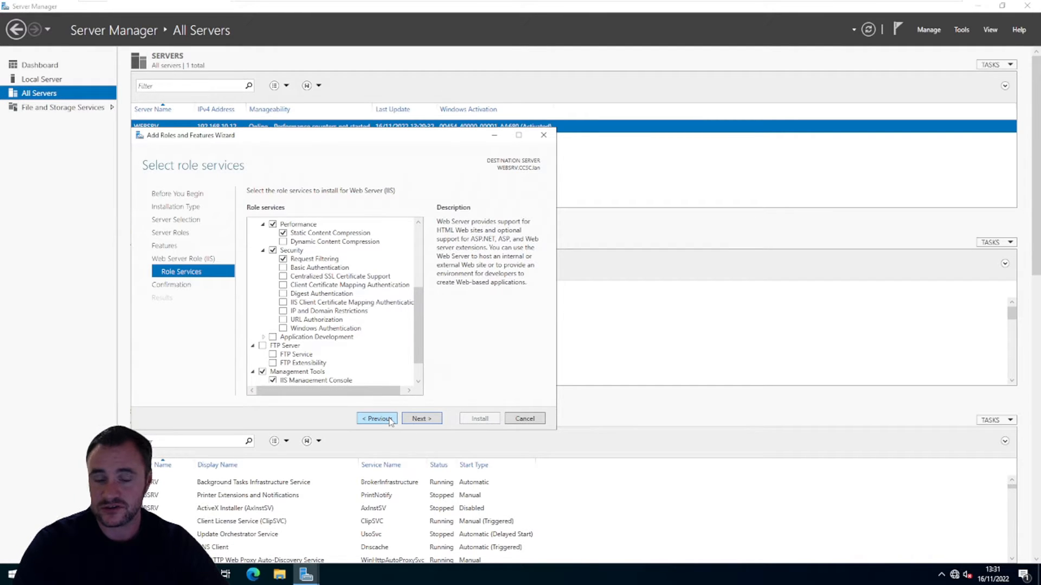
pyautogui.click(422, 419)
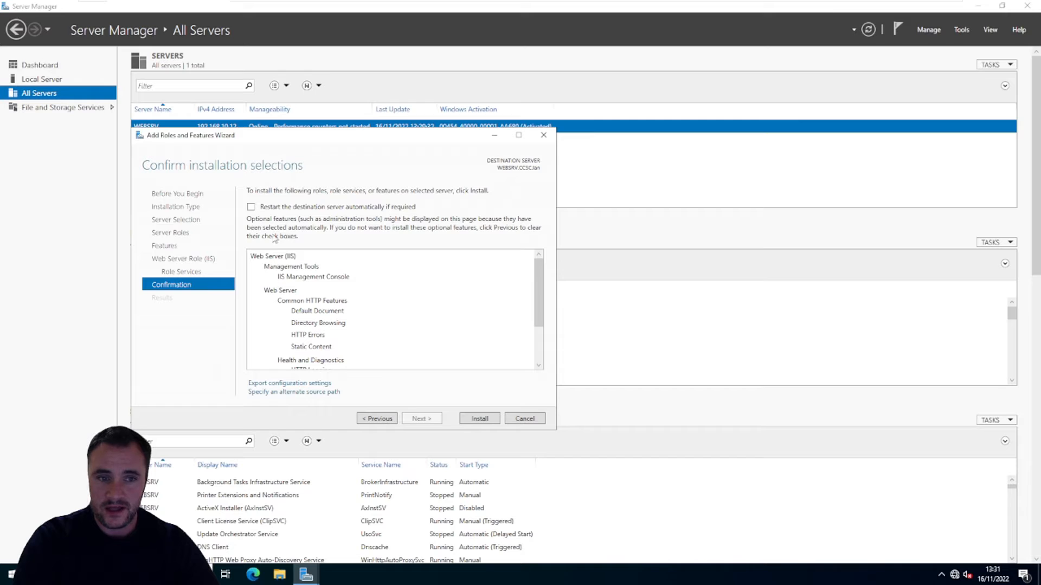
pyautogui.click(251, 207)
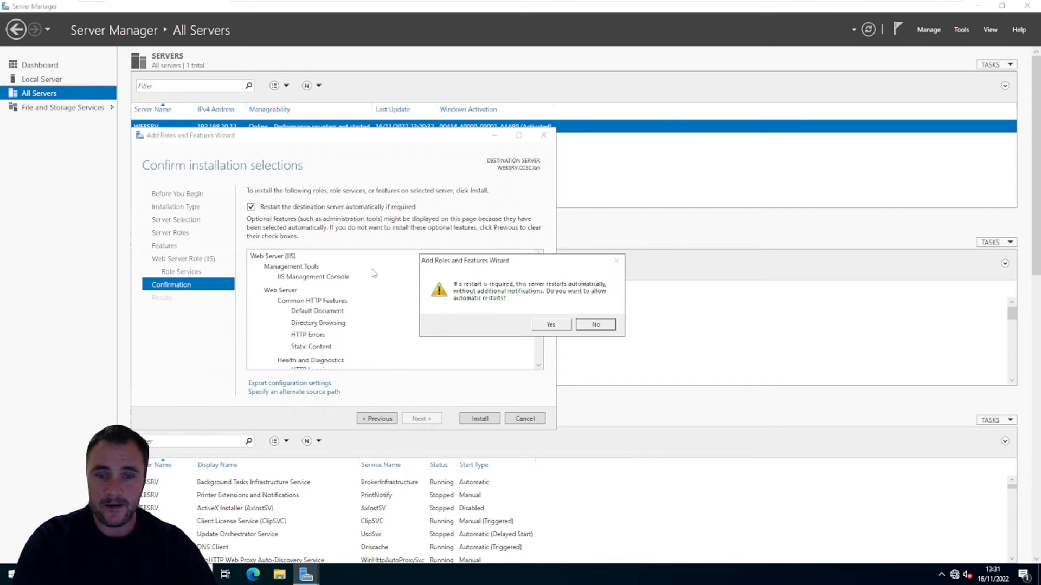
pyautogui.click(545, 328)
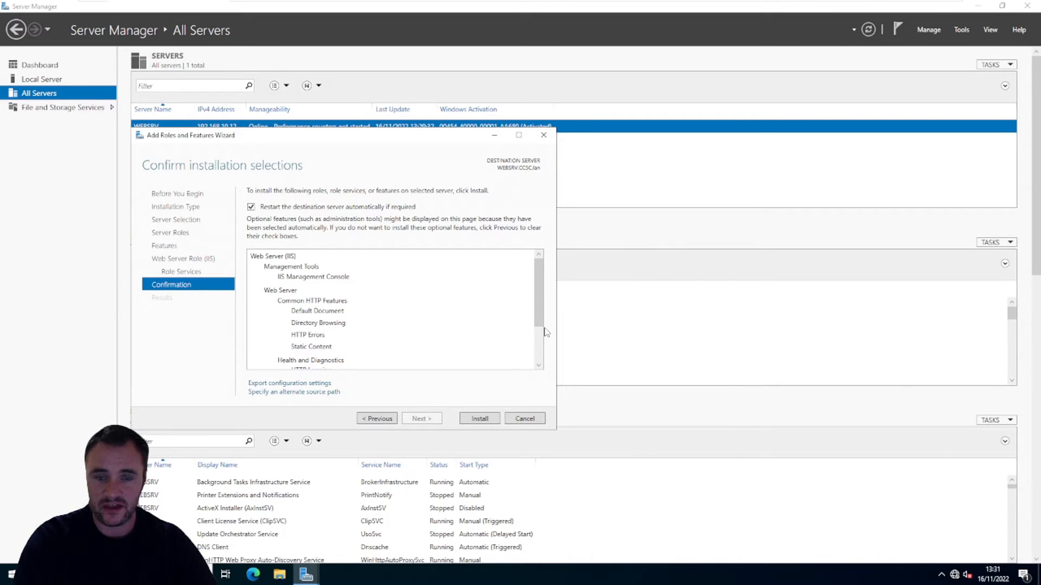
pyautogui.click(471, 421)
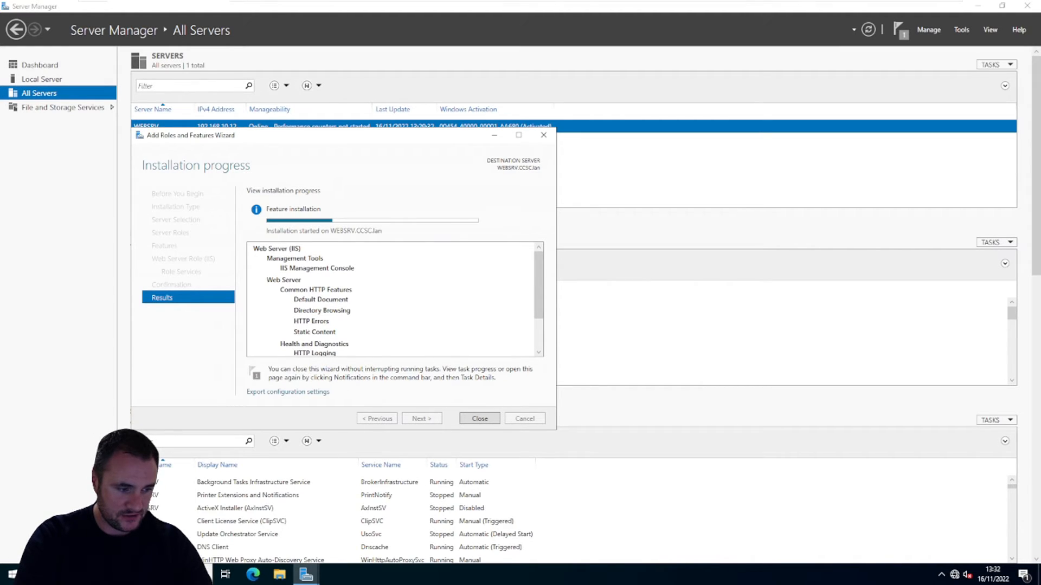
# Step: Switch to the DC virtual machine in VMware Workstation, show it full screen and sign in with the administrator account password
pyautogui.hotkey('alt', 'Tab')
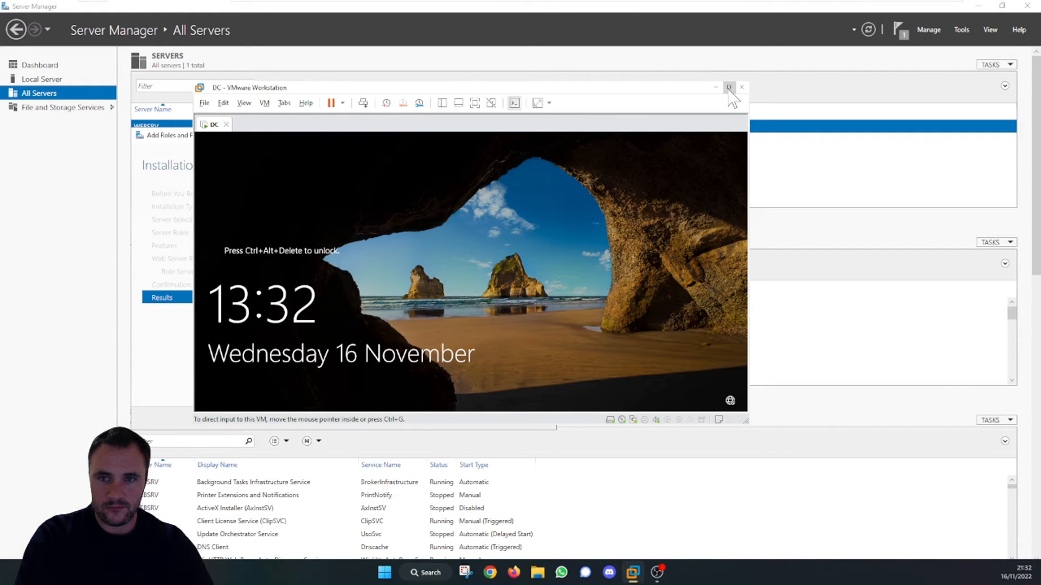
pyautogui.doubleClick(643, 88)
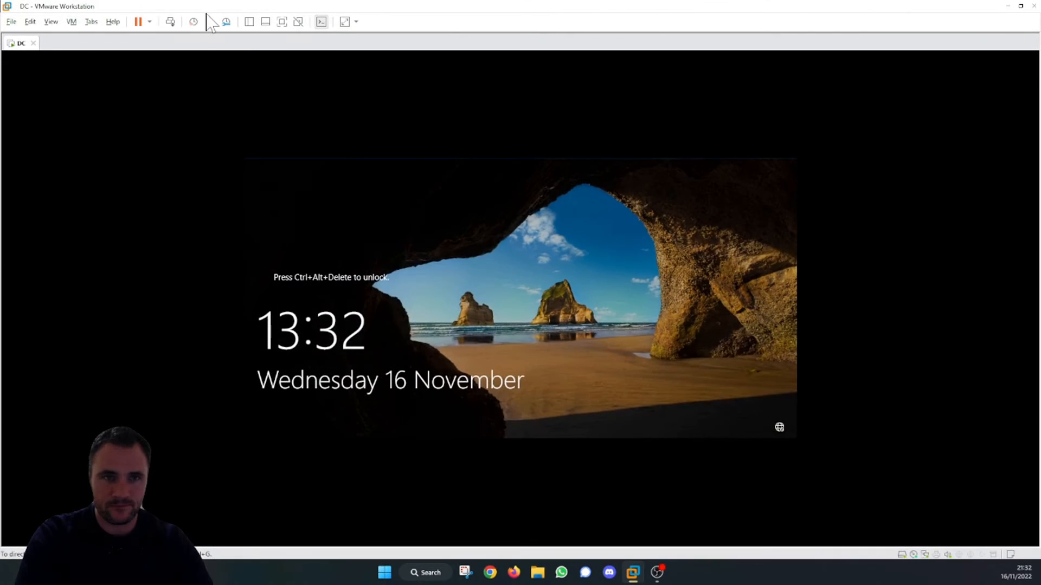
pyautogui.click(265, 22)
pyautogui.click(281, 23)
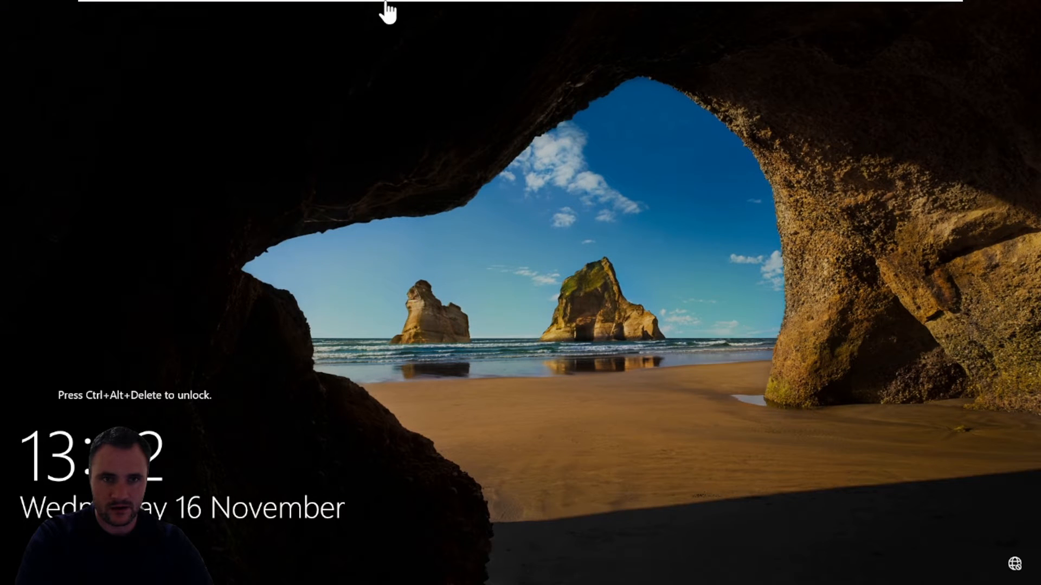
pyautogui.moveTo(386, 3)
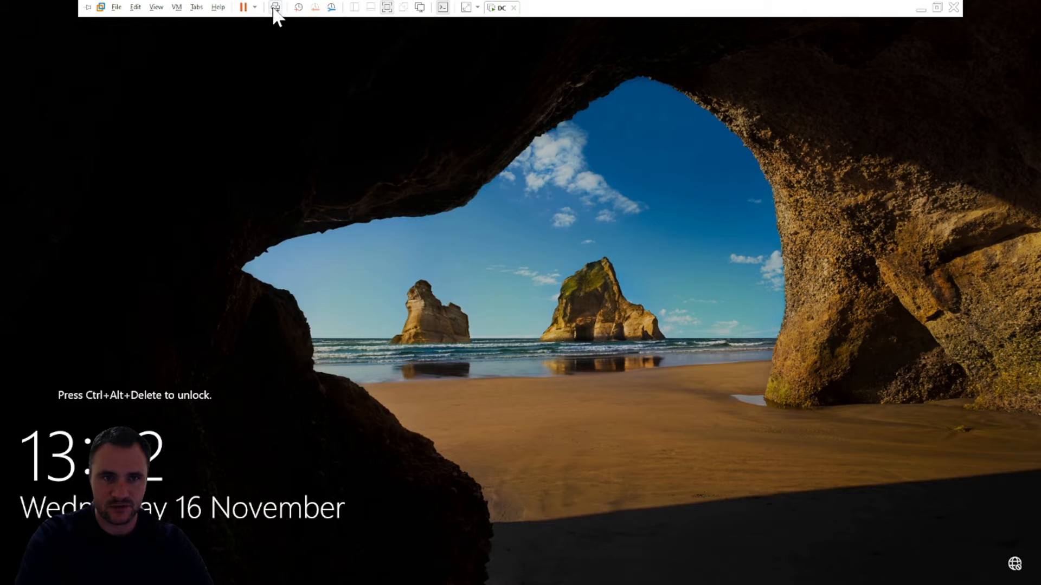
pyautogui.click(275, 8)
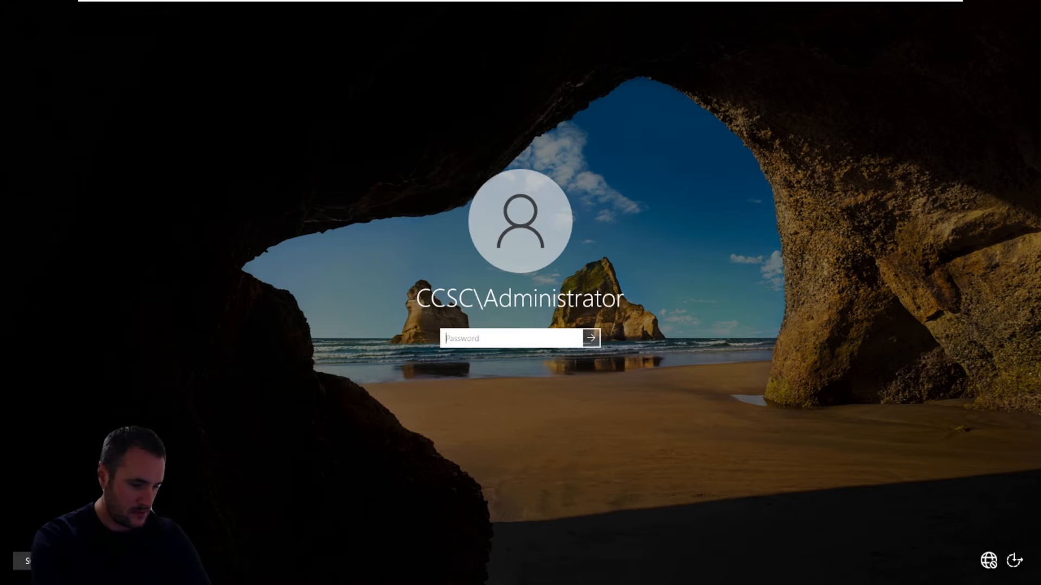
pyautogui.write('**')
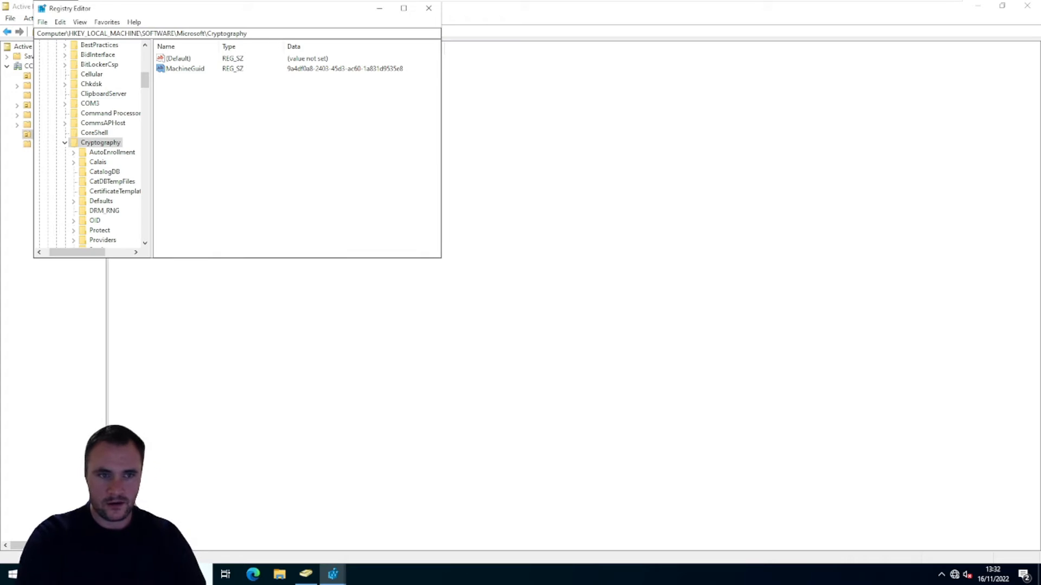
# Step: Close Registry Editor and Active Directory Users and Computers on the domain controller
pyautogui.click(185, 68)
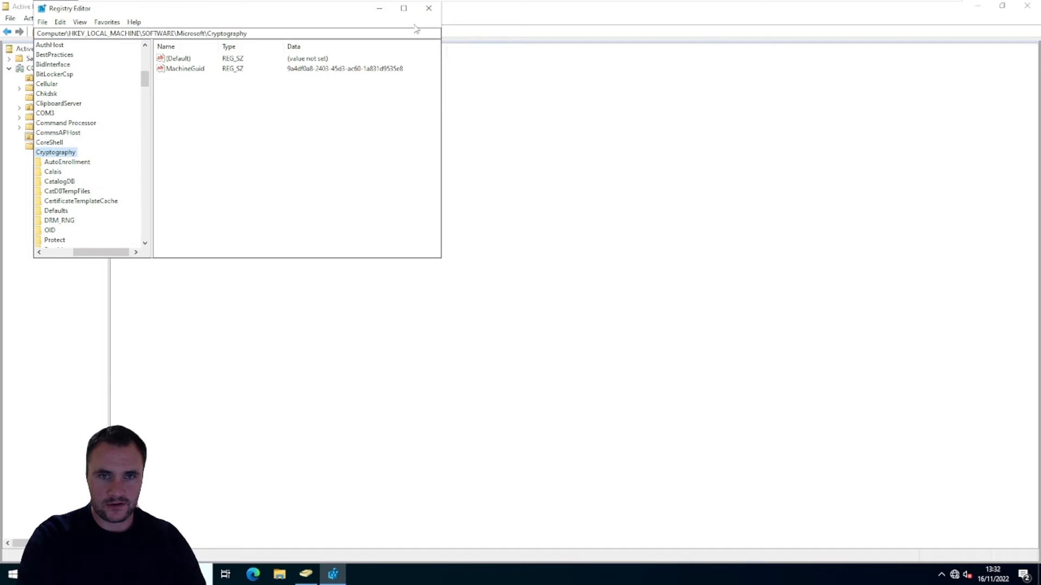
pyautogui.click(429, 9)
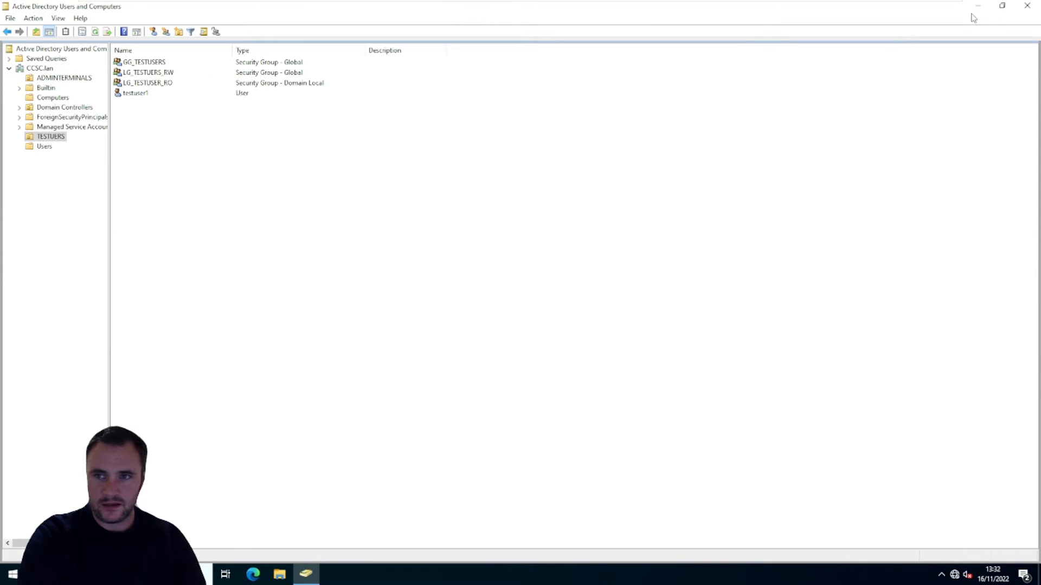
pyautogui.click(1027, 6)
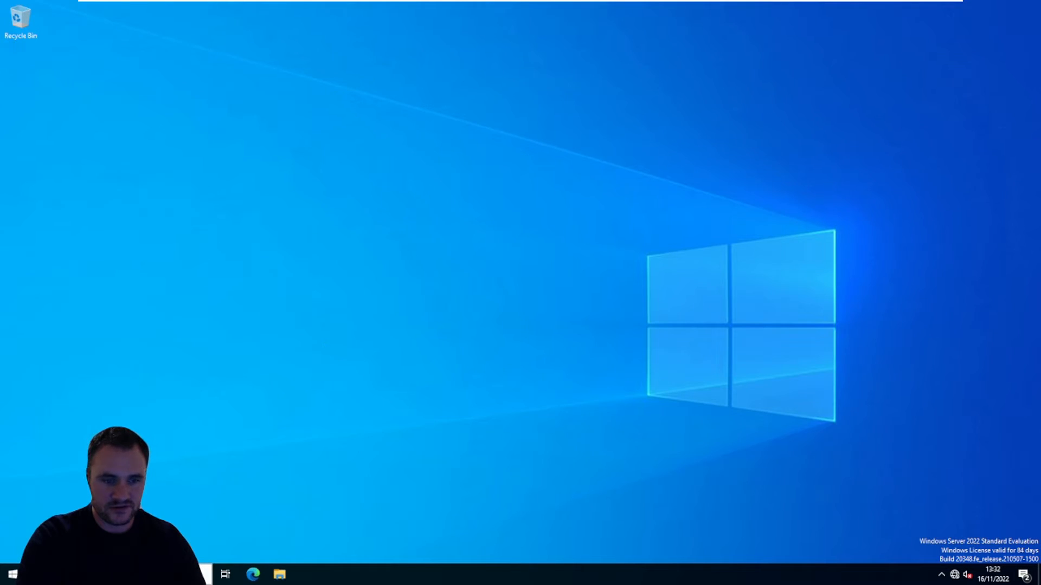
# Step: Open DNS Manager, display the CCSC.lan forward lookup zone and select the WEBSRV host record
pyautogui.click(119, 575)
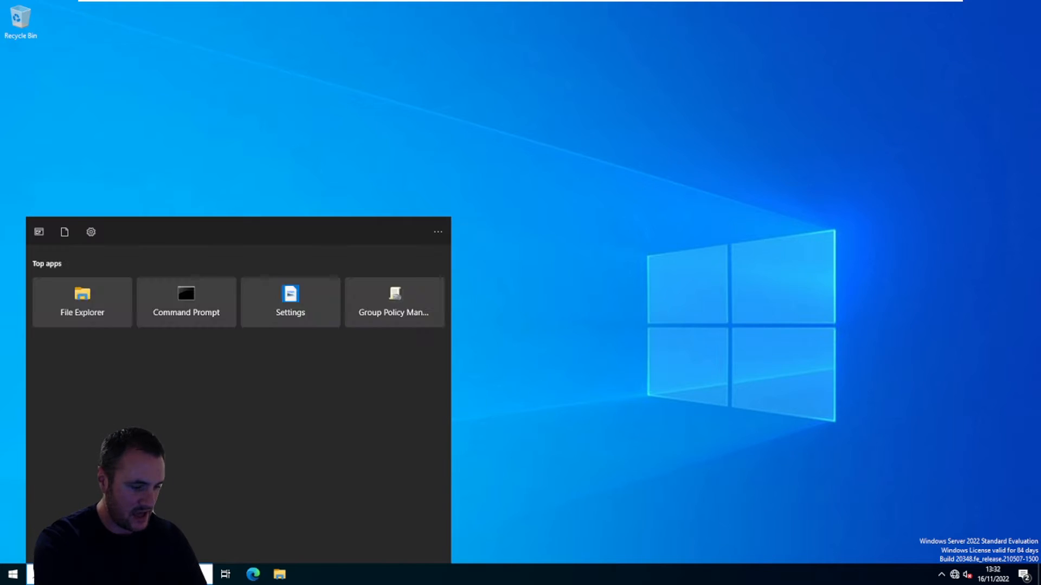
pyautogui.write('dns')
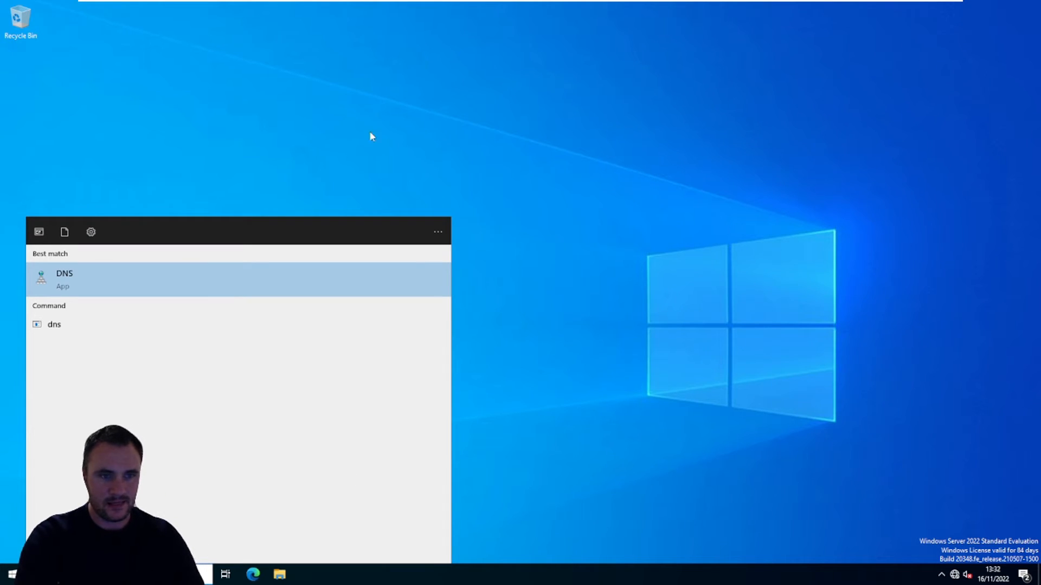
pyautogui.click(119, 279)
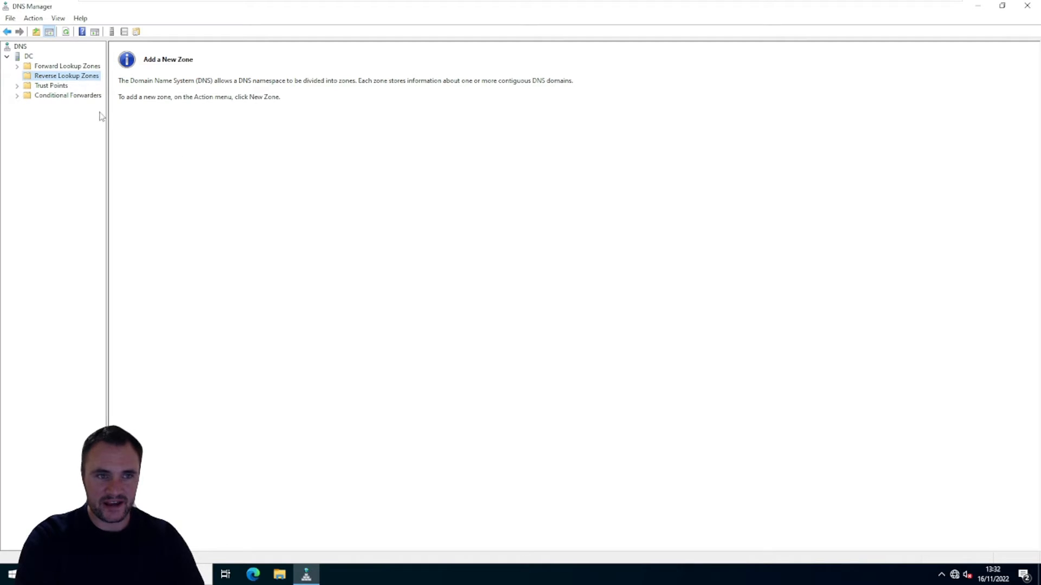
pyautogui.click(64, 70)
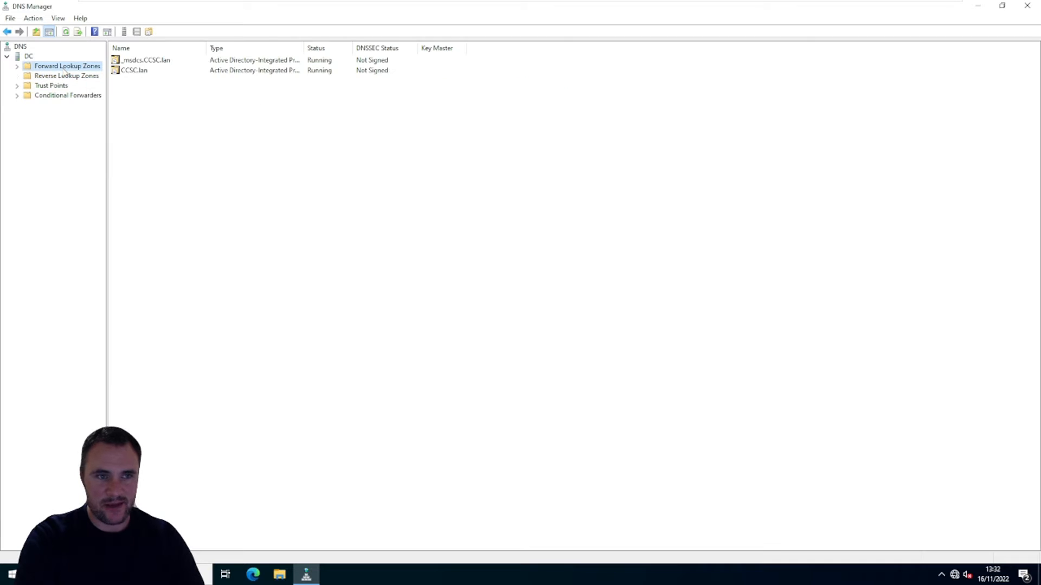
pyautogui.doubleClick(130, 71)
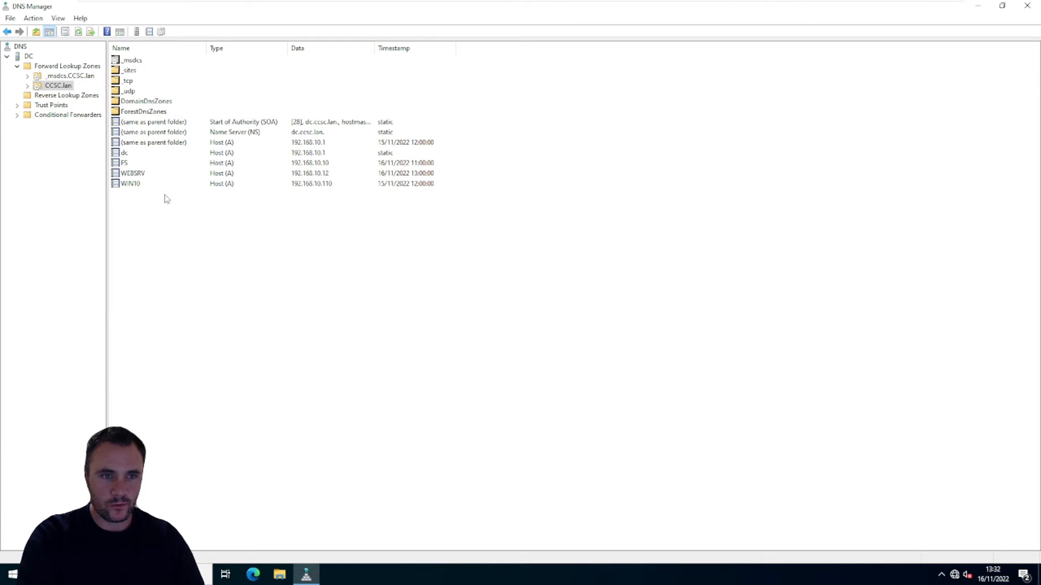
pyautogui.click(143, 173)
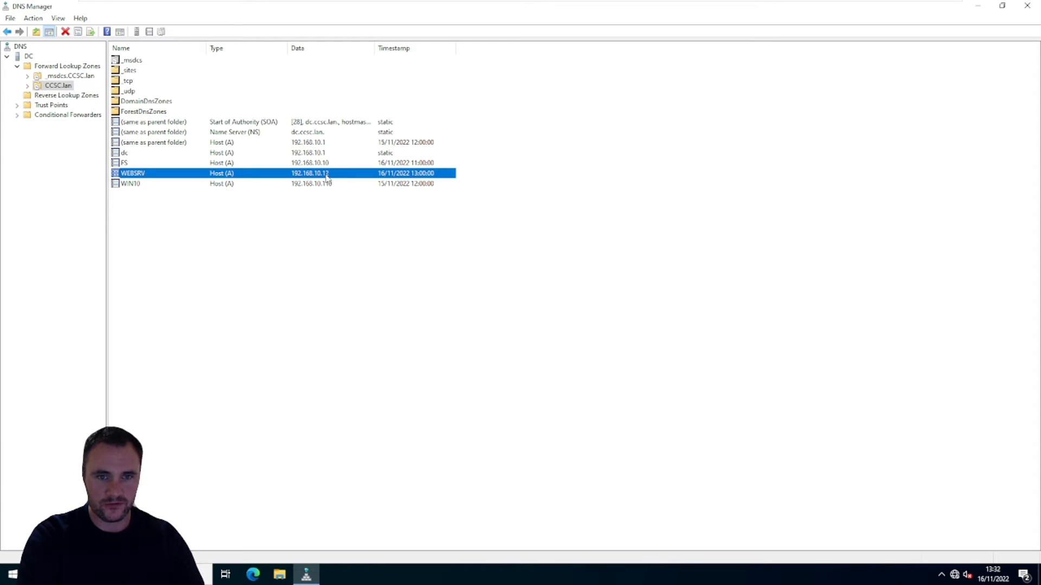
# Step: Create an alias (CNAME) record named intranet in the CCSC.lan zone, targeting WEBSRV.CCSC.lan, and select the new record
pyautogui.rightClick(211, 238)
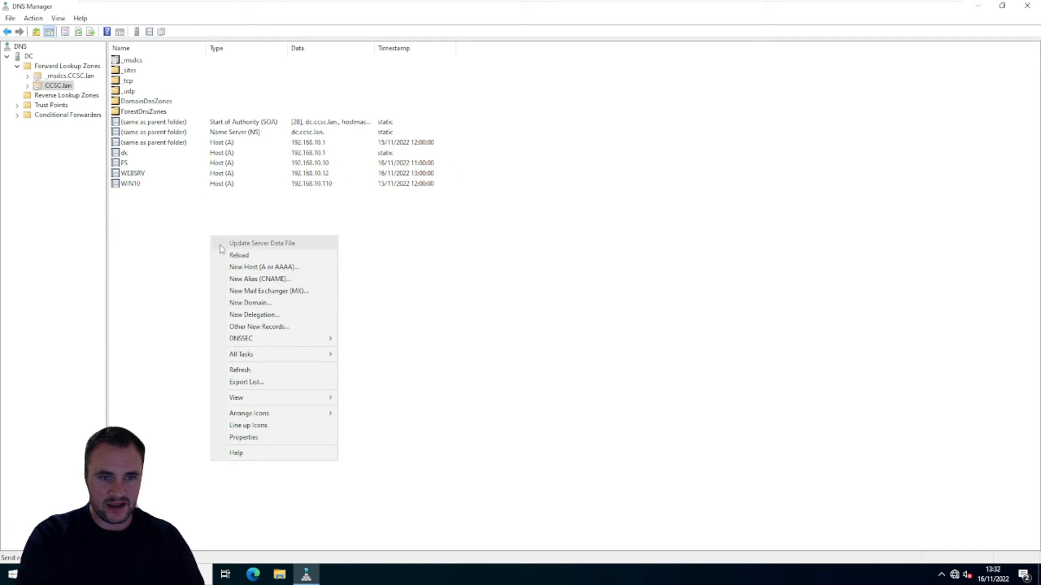
pyautogui.click(297, 282)
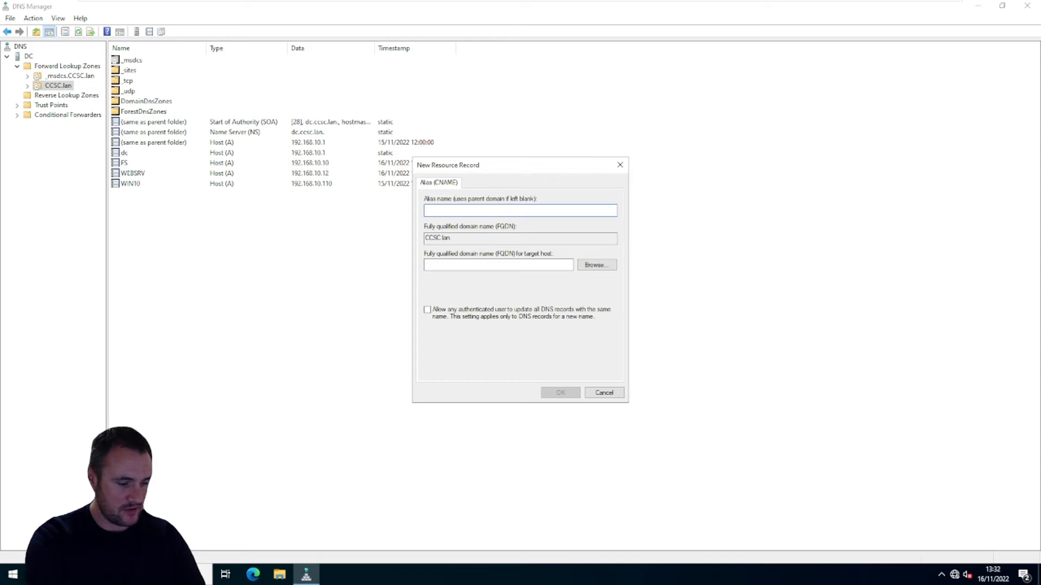
pyautogui.write('intranet')
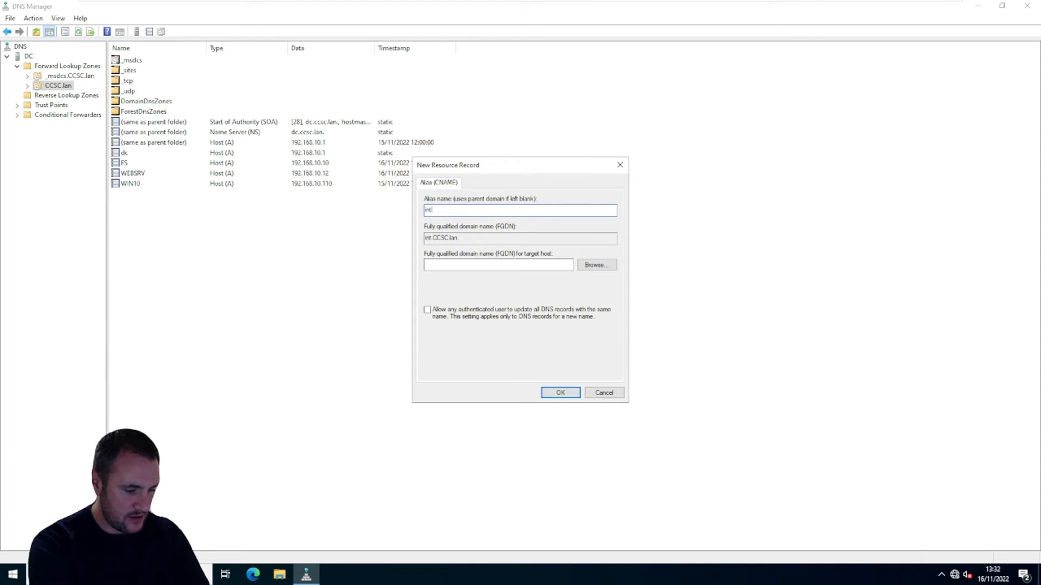
pyautogui.click(597, 265)
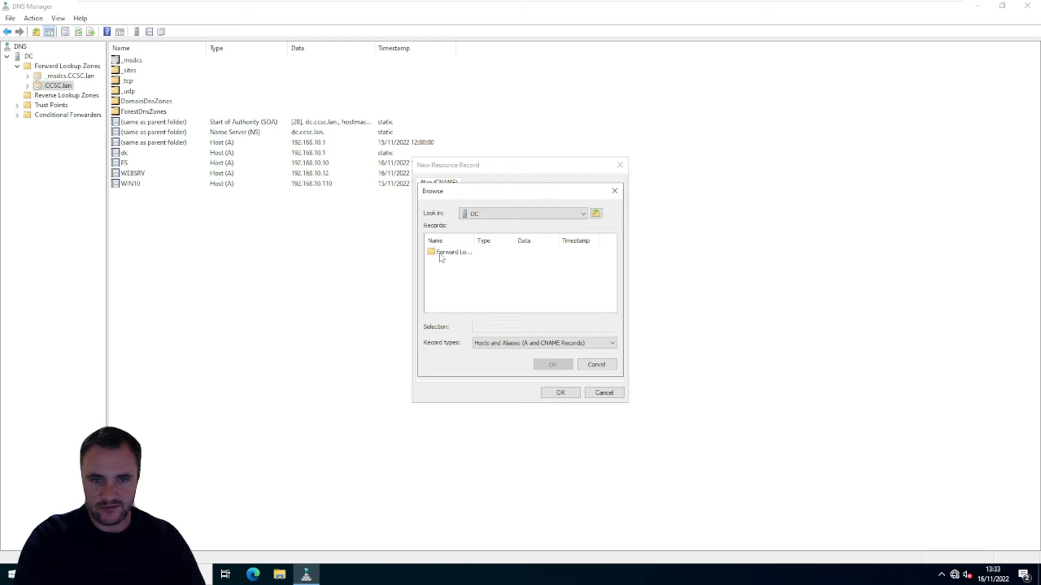
pyautogui.doubleClick(448, 253)
pyautogui.doubleClick(461, 265)
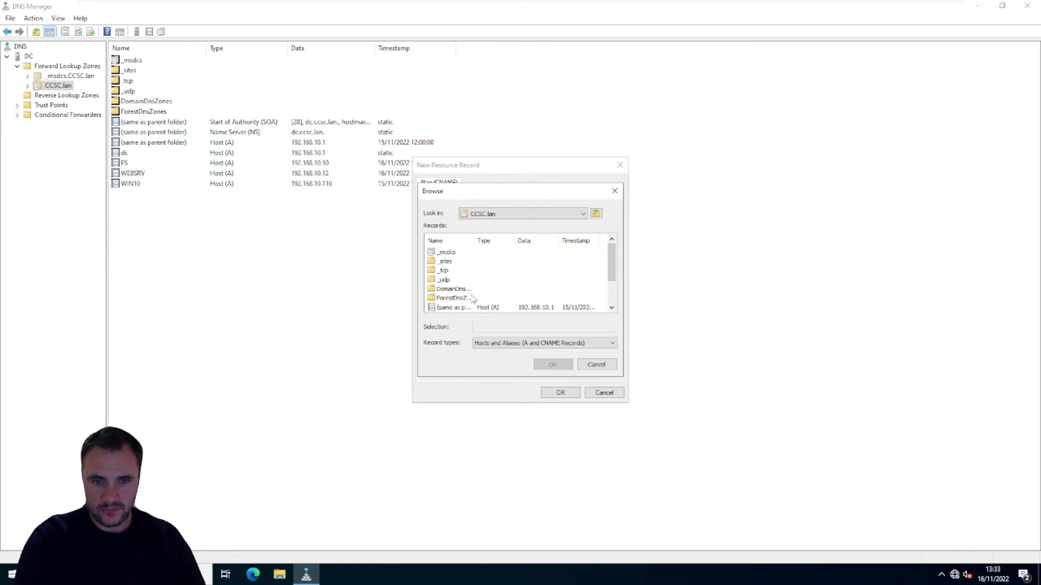
pyautogui.scroll(-2, 476, 297)
pyautogui.click(450, 299)
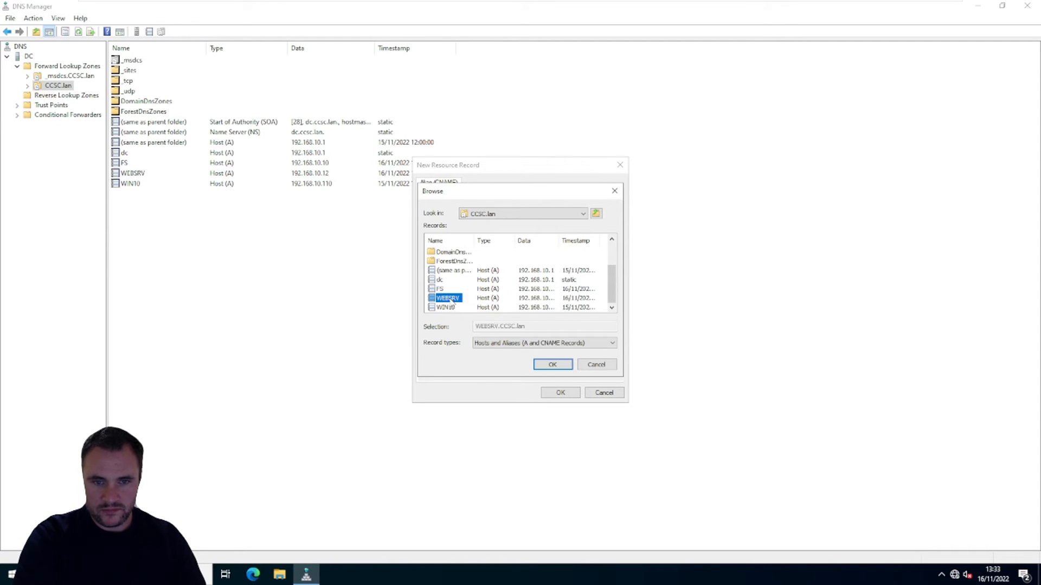
pyautogui.click(552, 365)
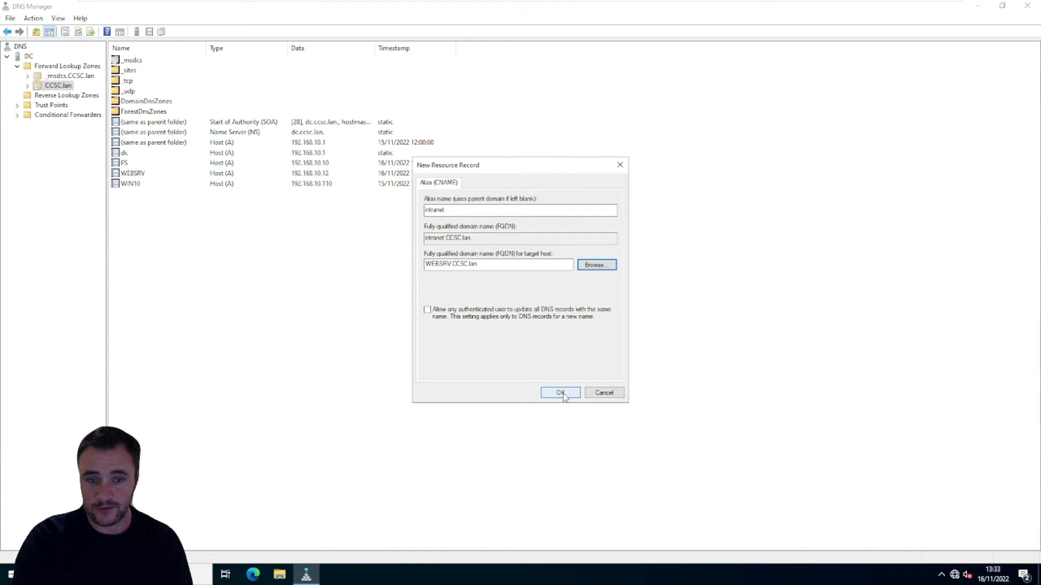
pyautogui.click(561, 393)
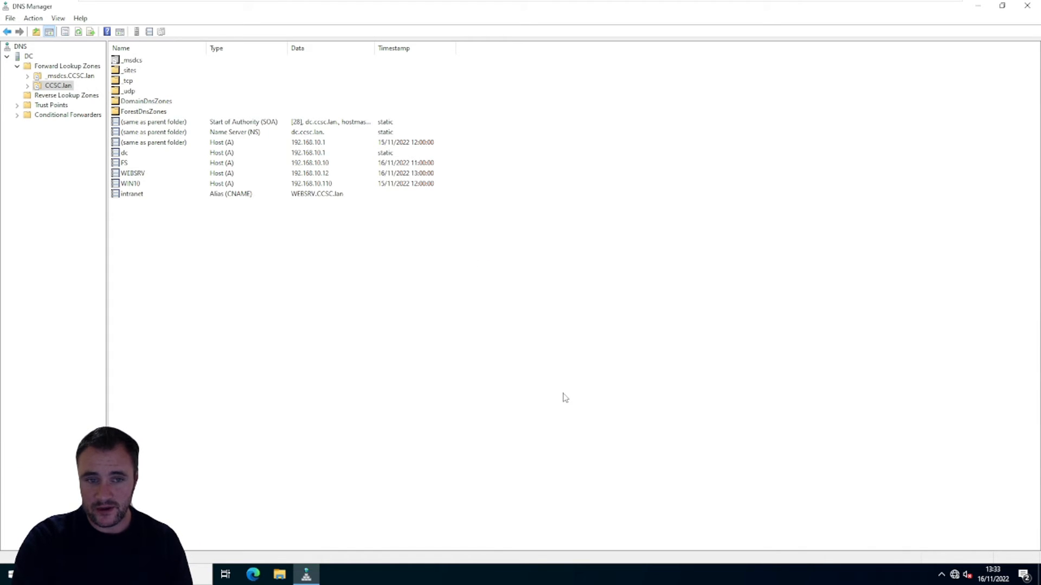
pyautogui.click(136, 196)
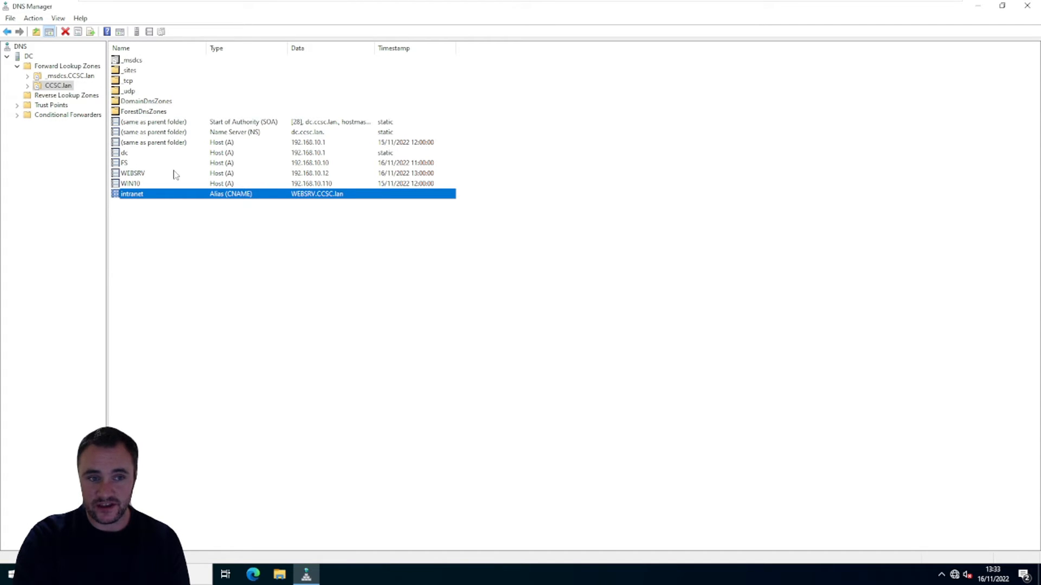
# Step: Switch to the WEBSRV virtual machine, close the Add Roles and Features Wizard and open IIS Manager for WEBSRV in a maximized window
pyautogui.click(154, 175)
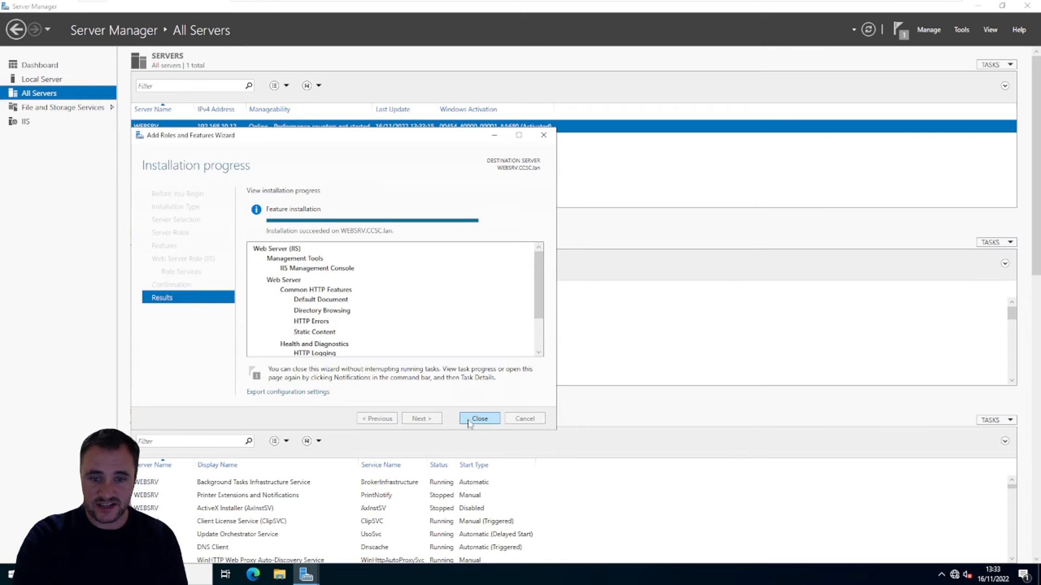
pyautogui.click(479, 419)
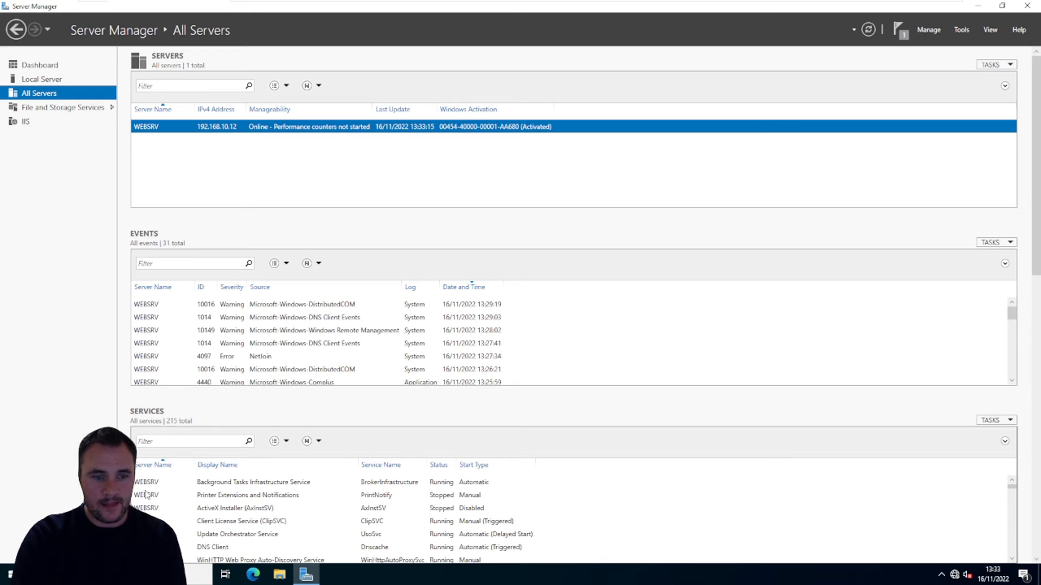
pyautogui.click(28, 124)
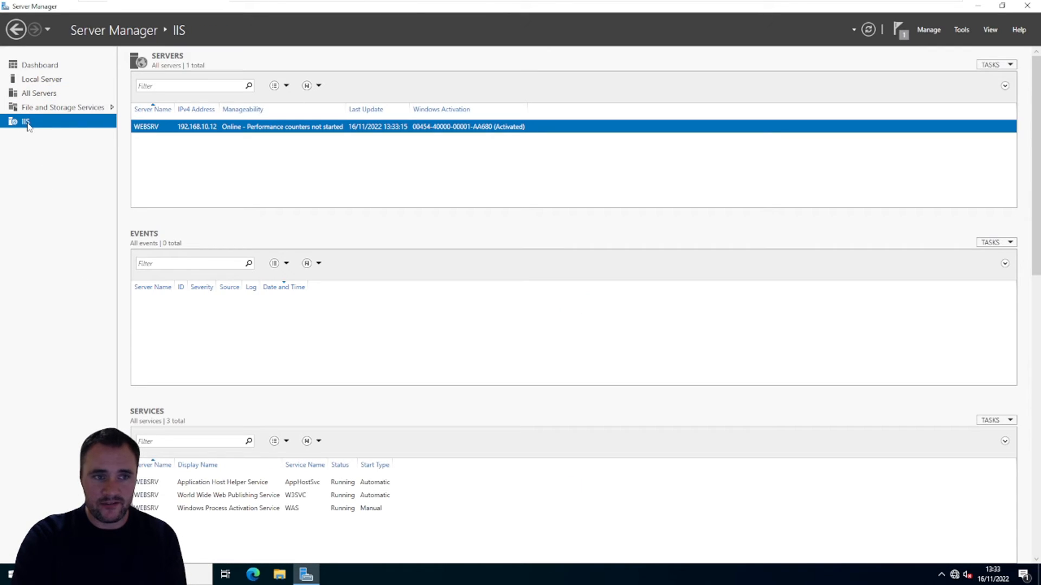
pyautogui.rightClick(195, 129)
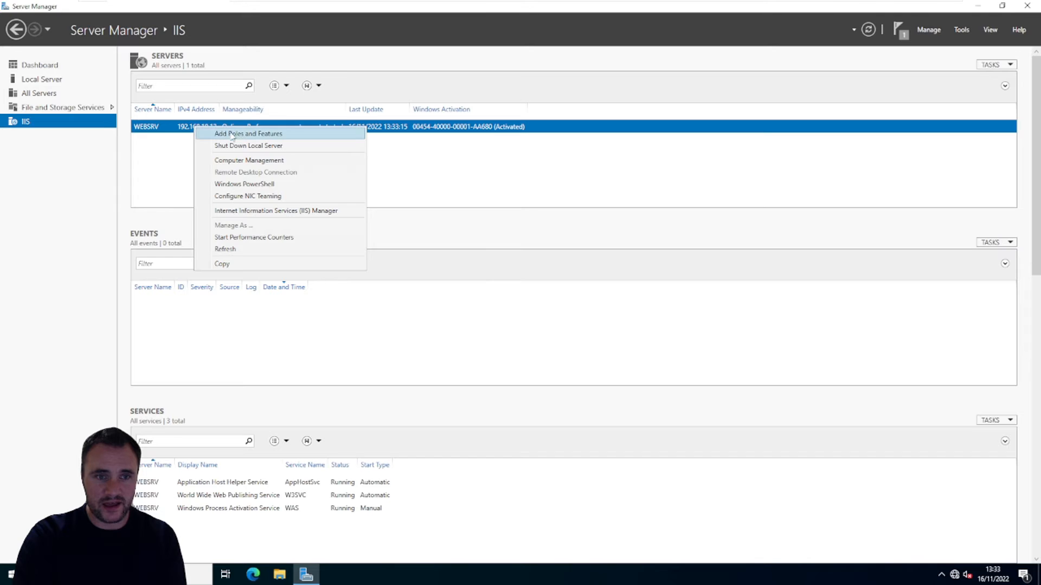
pyautogui.click(247, 211)
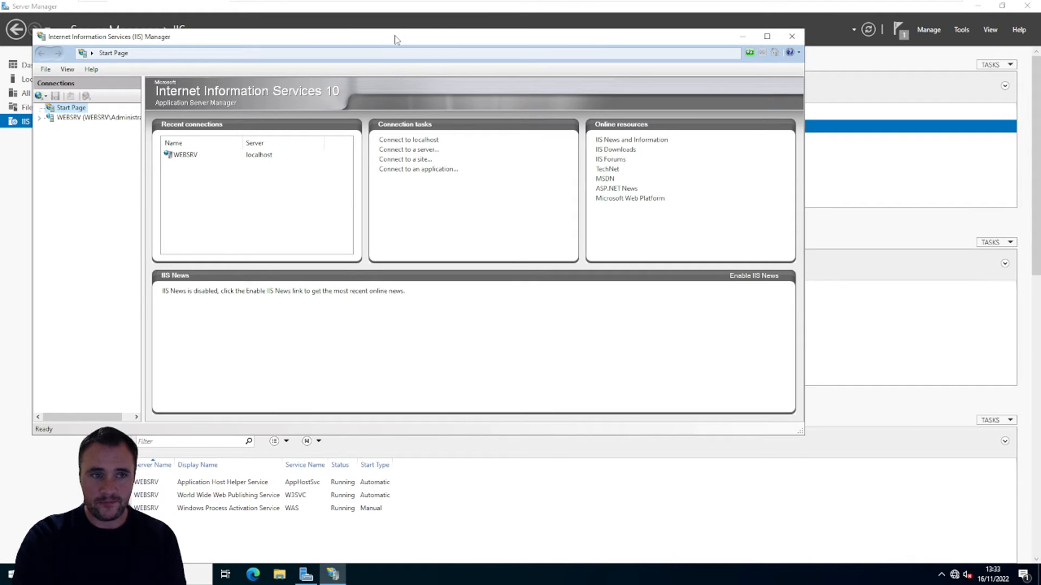
pyautogui.doubleClick(396, 39)
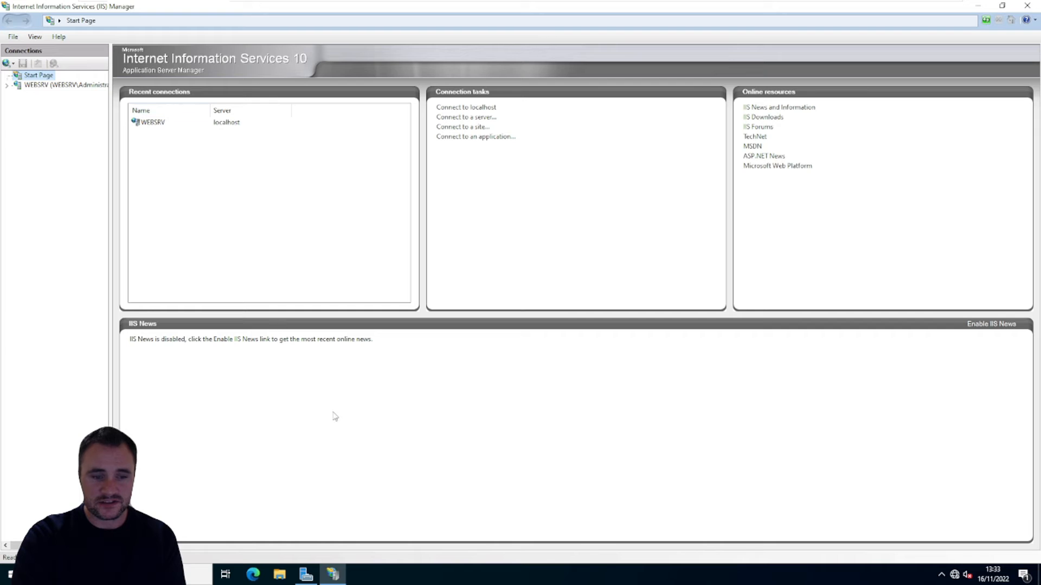
# Step: Browse to C:\inetpub\wwwroot in File Explorer and select both iisstart files
pyautogui.click(280, 574)
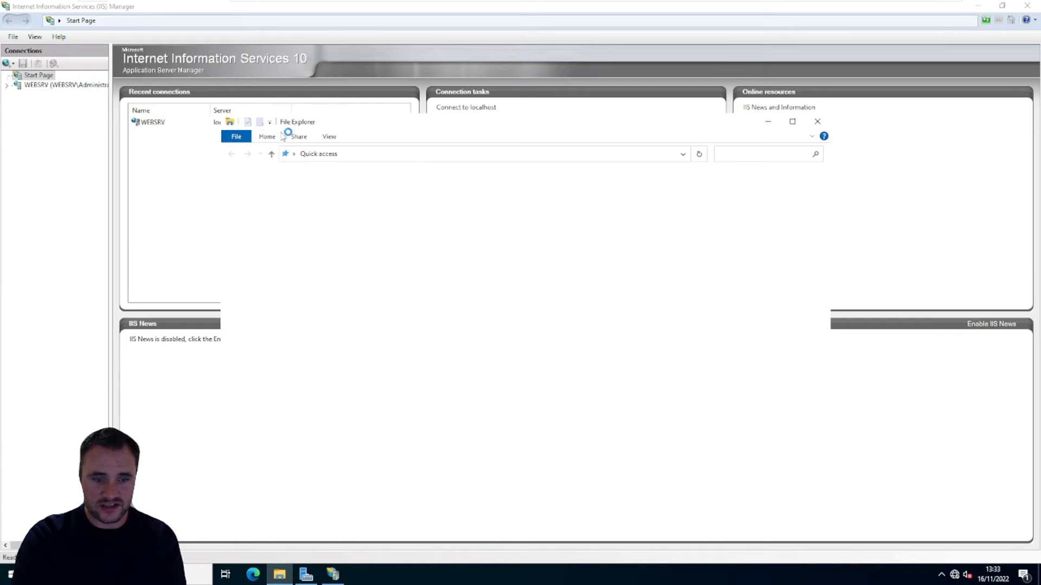
pyautogui.click(256, 251)
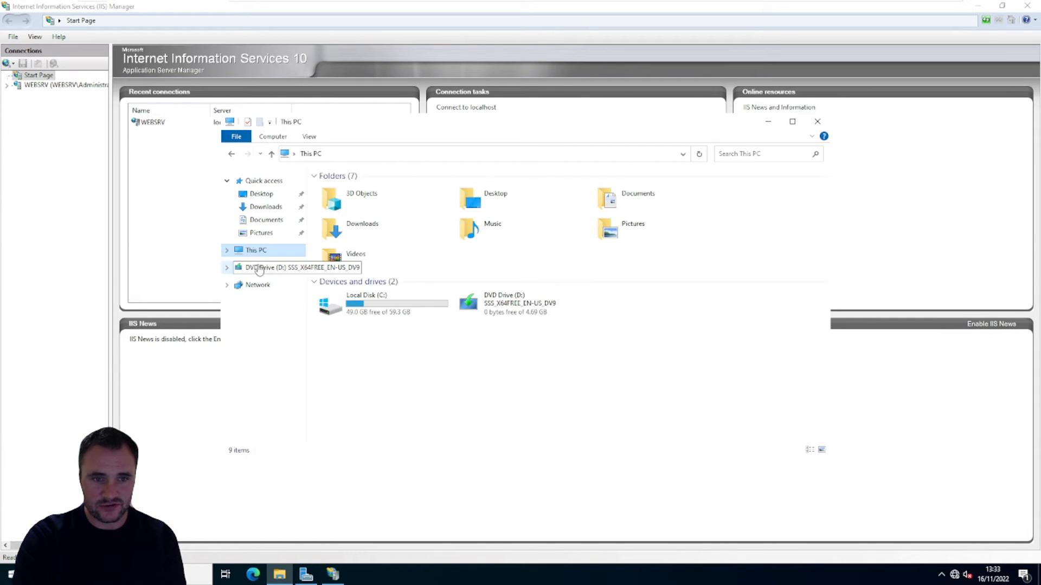
pyautogui.doubleClick(350, 302)
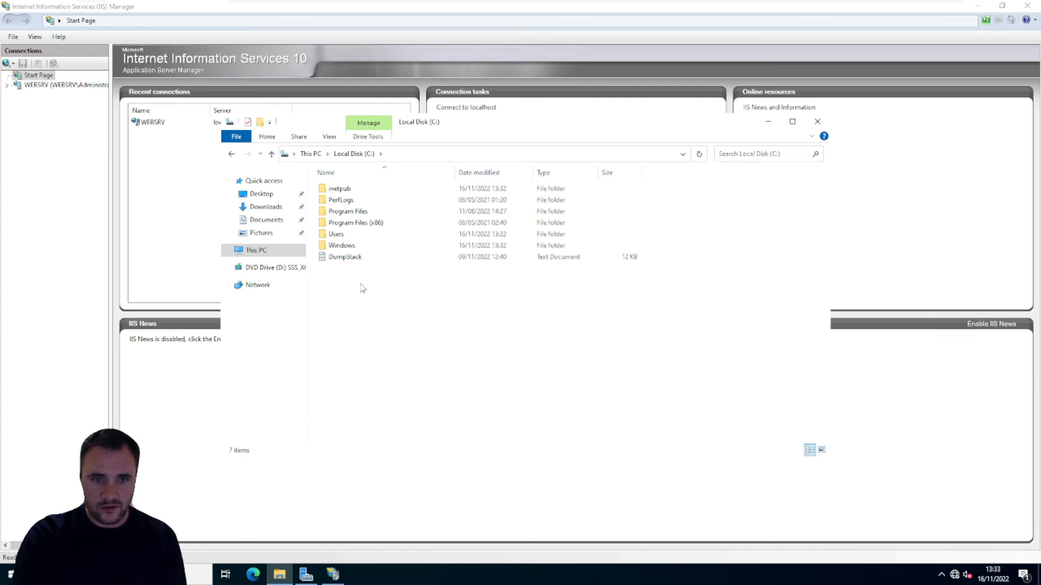
pyautogui.doubleClick(338, 190)
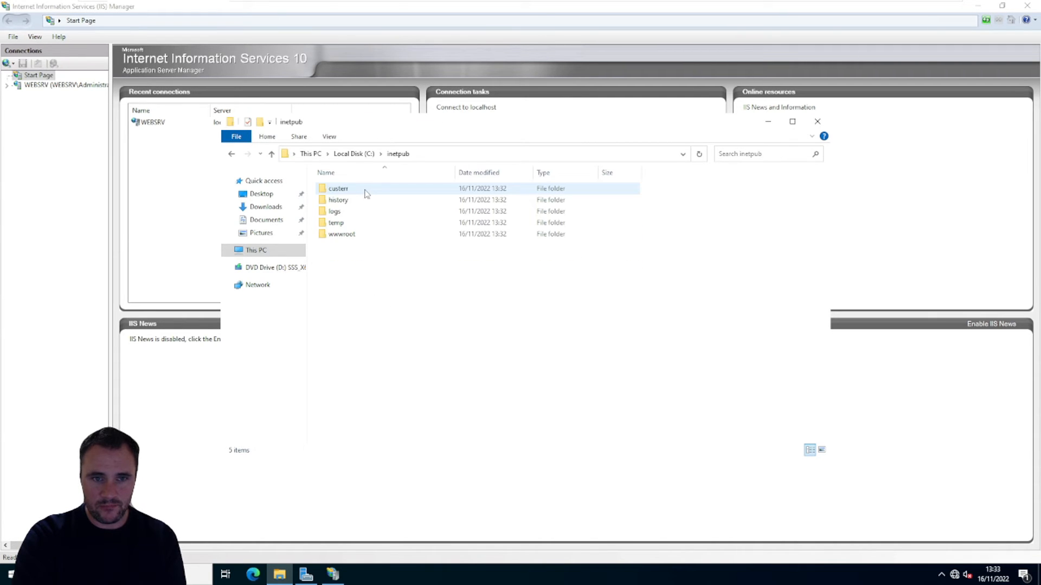
pyautogui.doubleClick(341, 236)
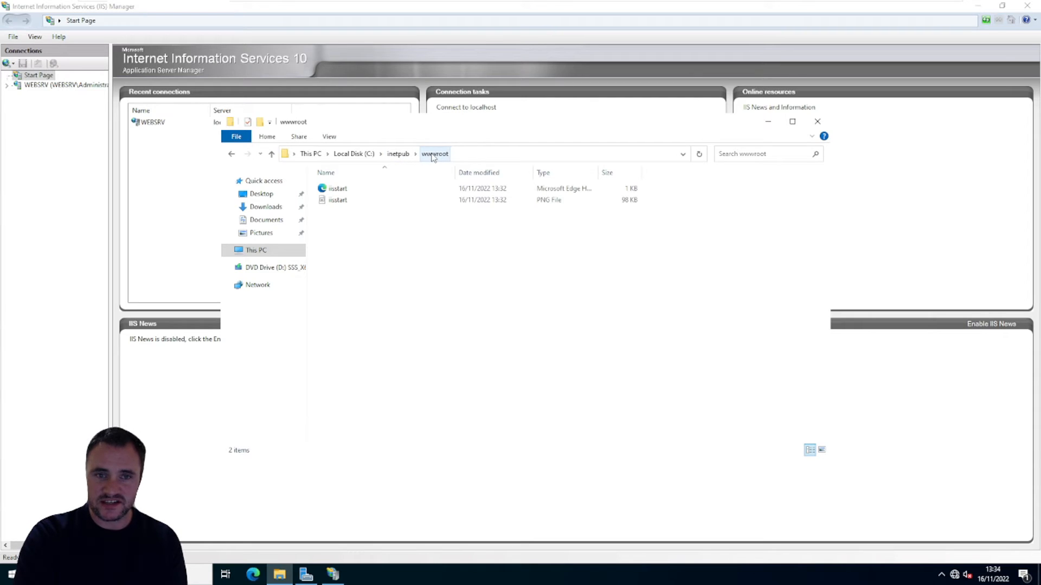
pyautogui.moveTo(490, 341); pyautogui.dragTo(309, 181)
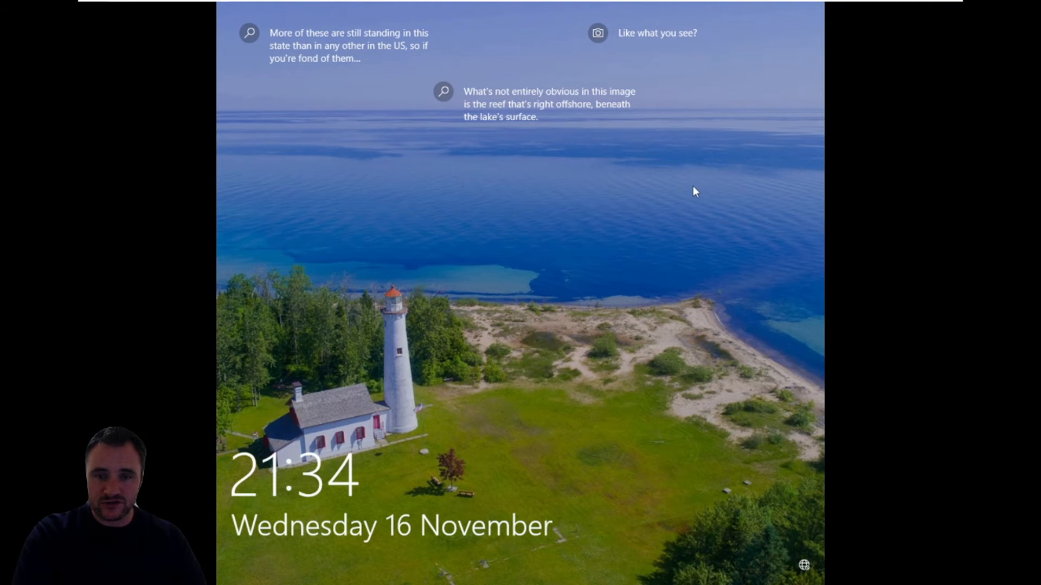
# Step: Switch to the Windows 10 client virtual machine and sign in to the test user's account by entering the account password
pyautogui.click(692, 186)
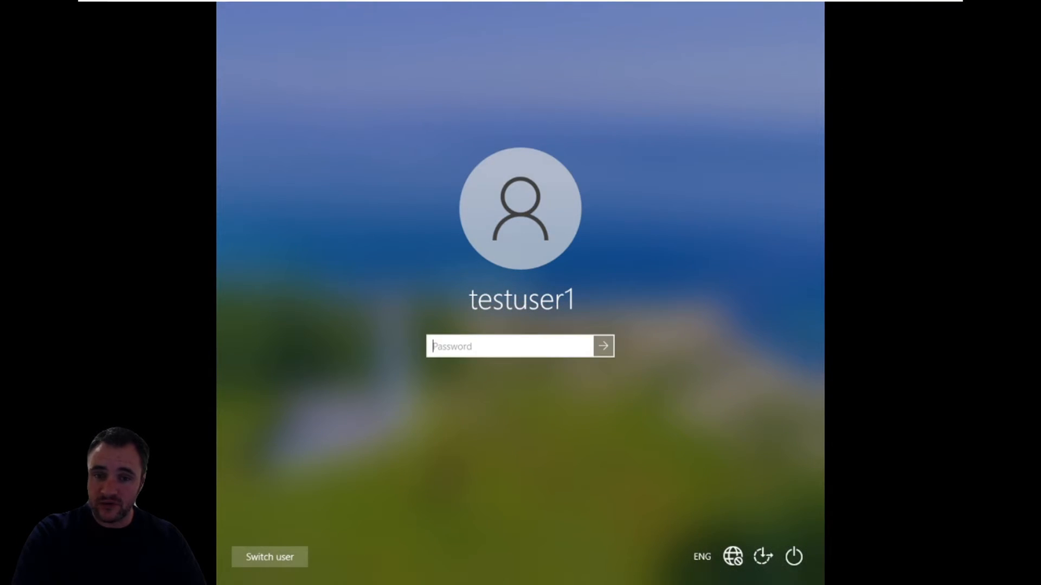
pyautogui.write('••')
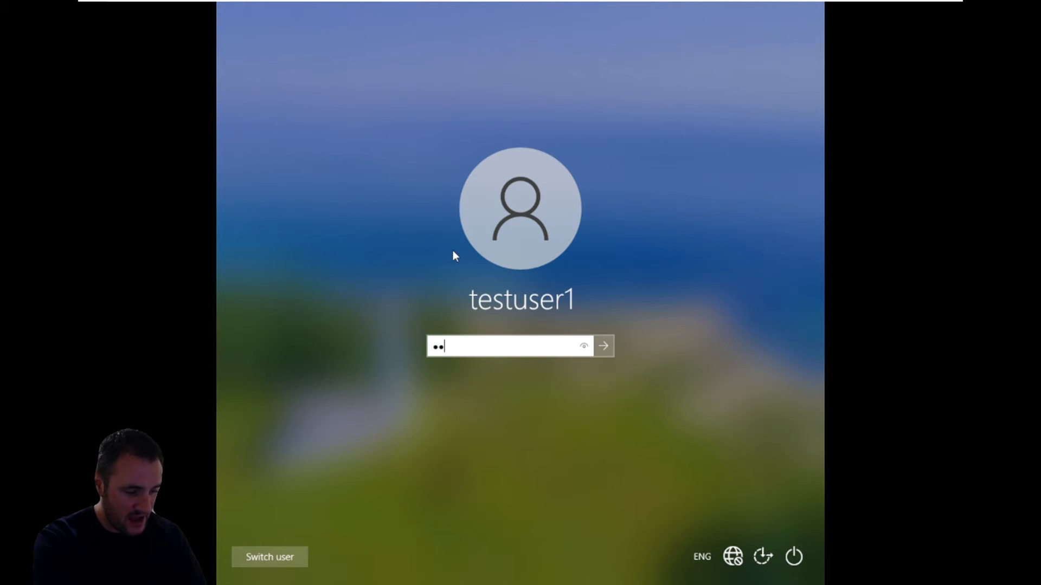
pyautogui.press('BackSpace')
pyautogui.press('BackSpace')
pyautogui.write('•••')
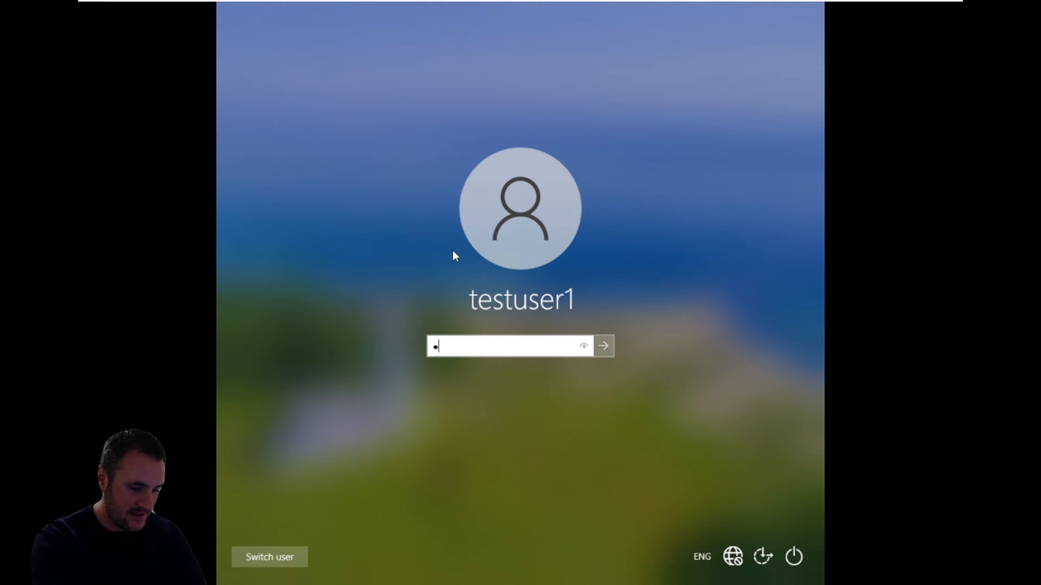
pyautogui.press('BackSpace')
pyautogui.press('BackSpace')
pyautogui.press('BackSpace')
pyautogui.write('•••••••')
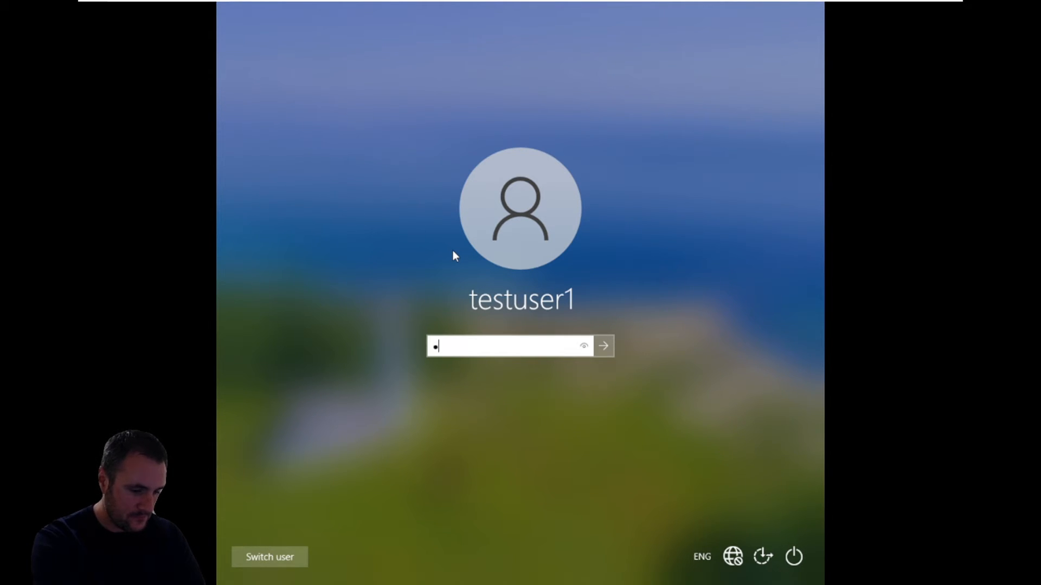
pyautogui.press('Return')
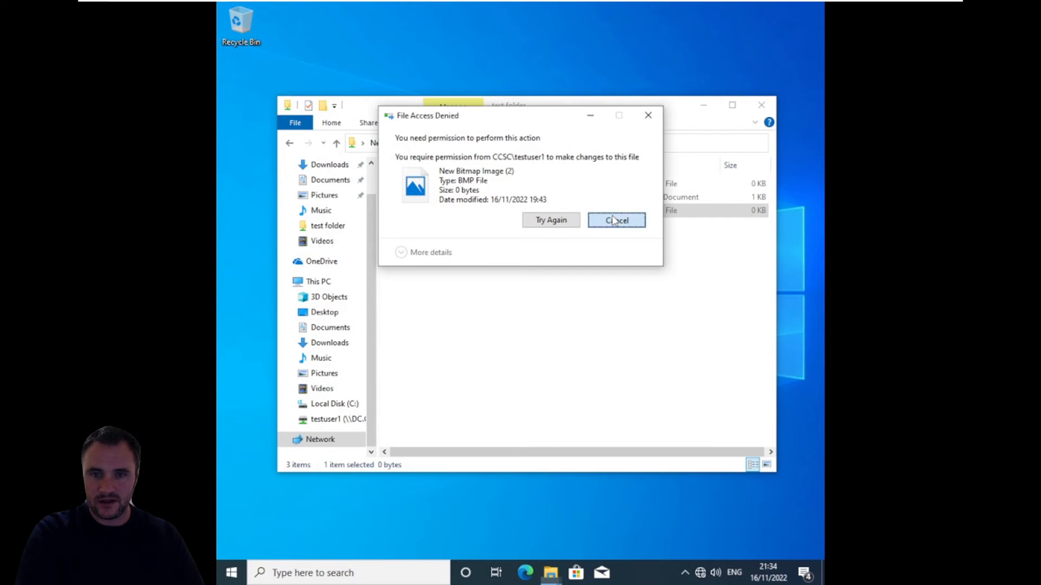
# Step: Cancel the File Access Denied dialog and close the test folder window
pyautogui.click(613, 220)
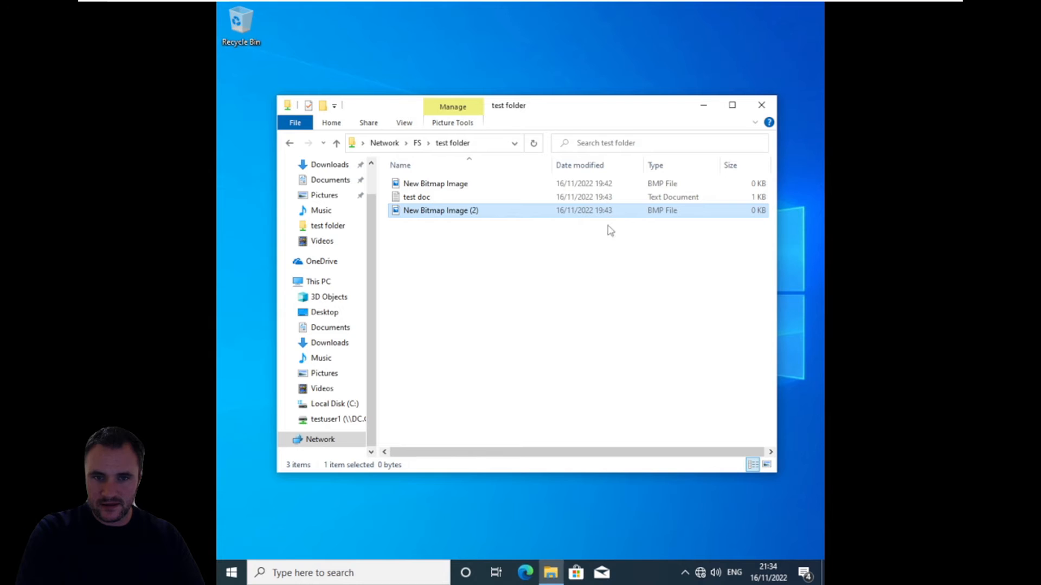
pyautogui.click(761, 105)
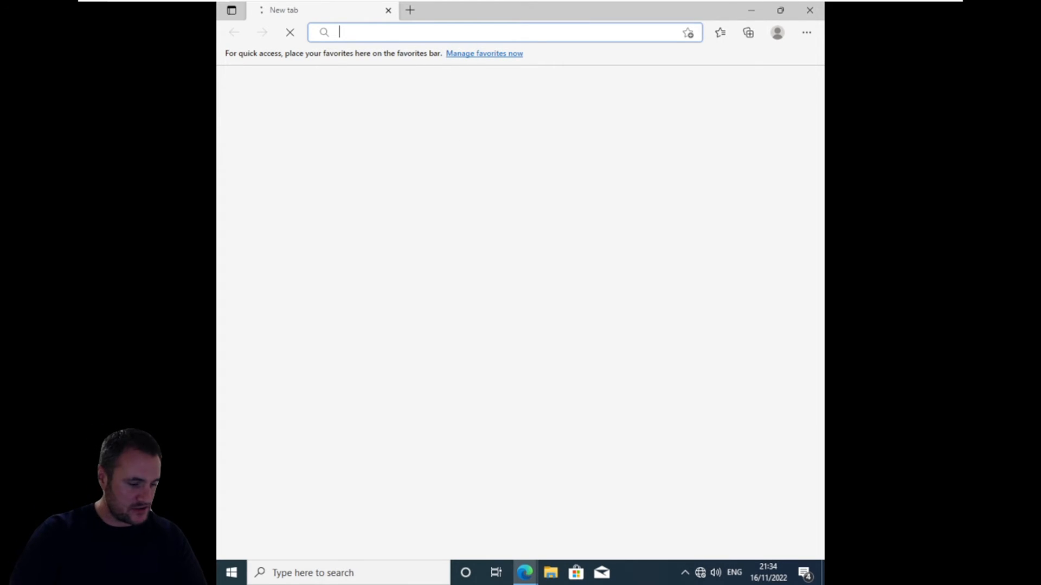
pyautogui.write('websrv')
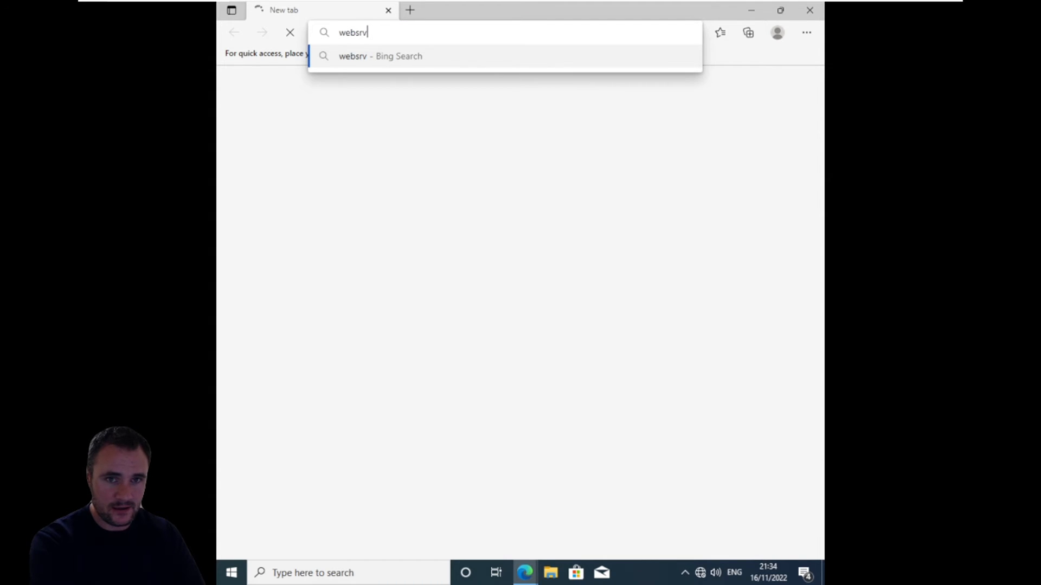
pyautogui.press('Escape')
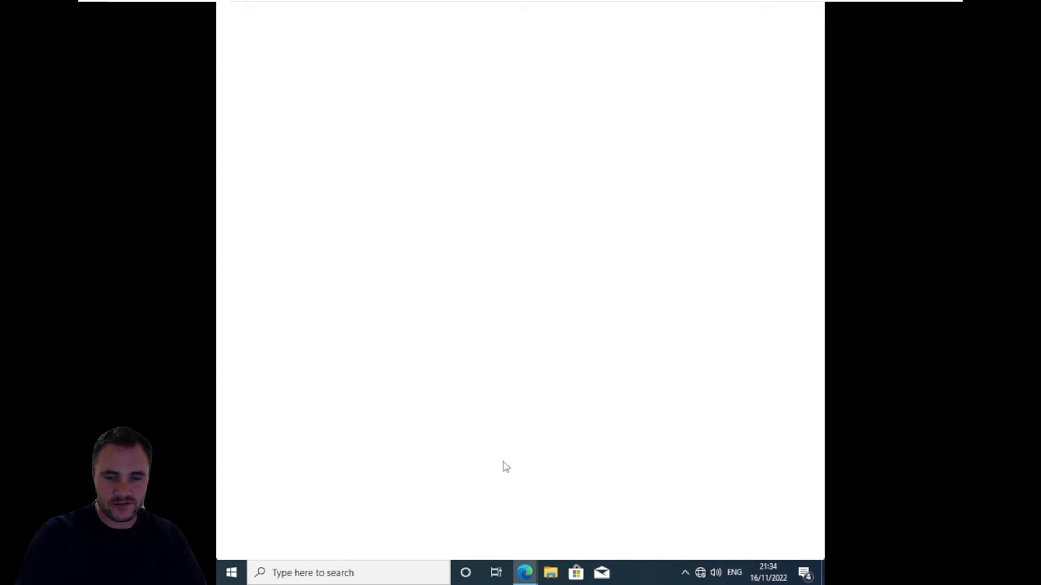
pyautogui.moveTo(527, 573)
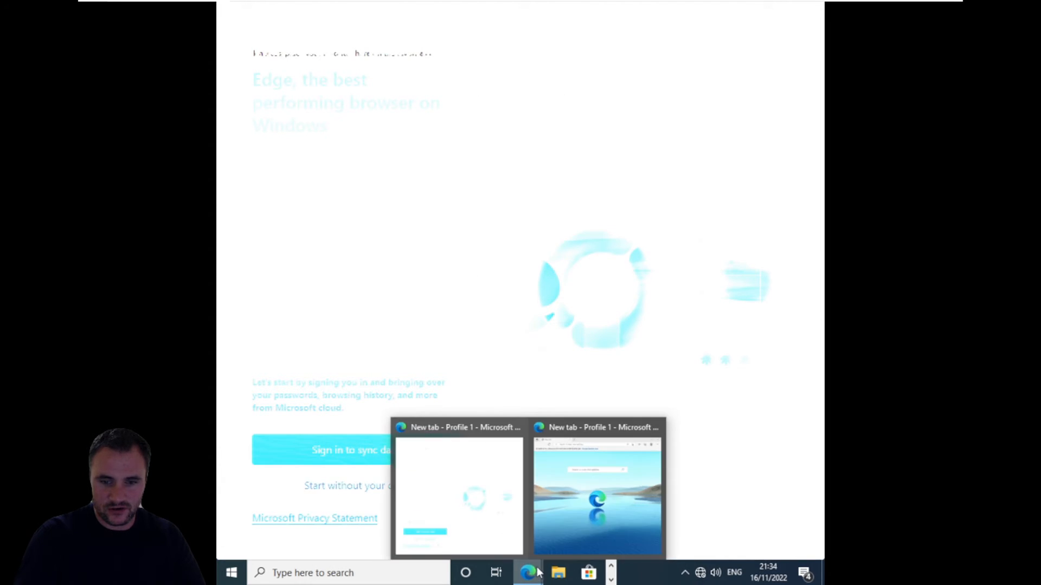
pyautogui.click(577, 512)
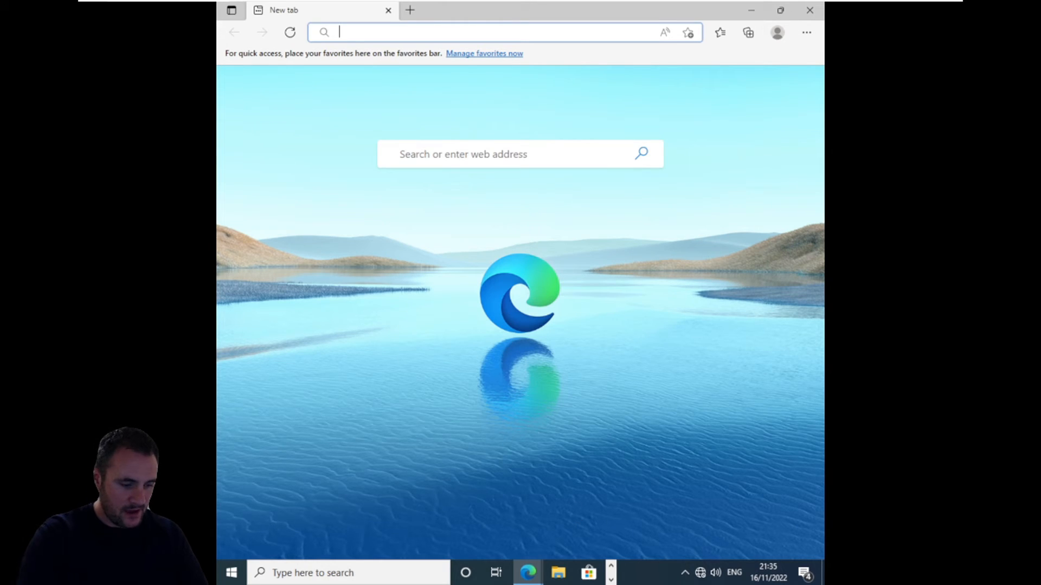
pyautogui.write('http://')
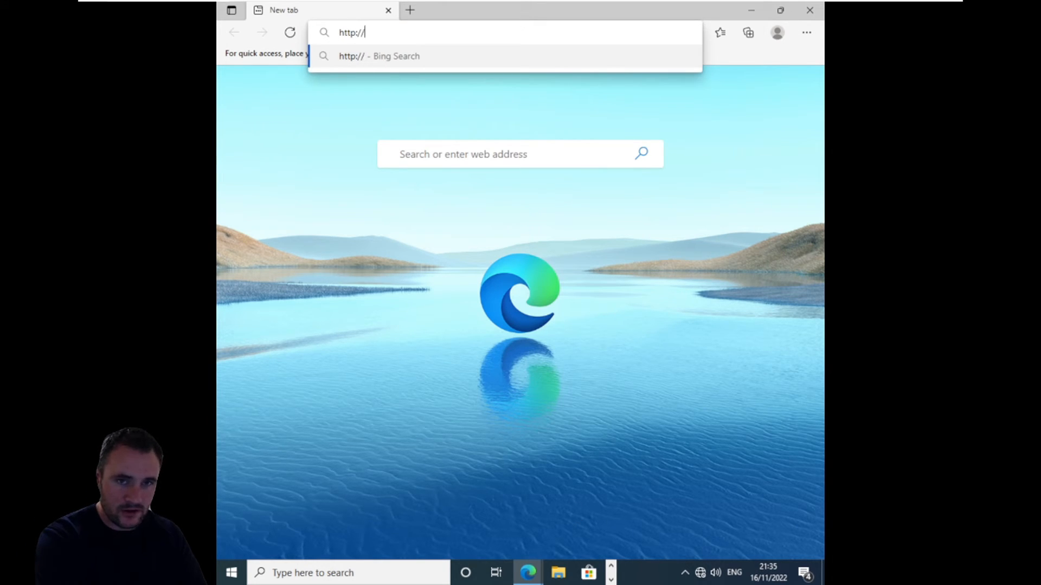
pyautogui.write('web')
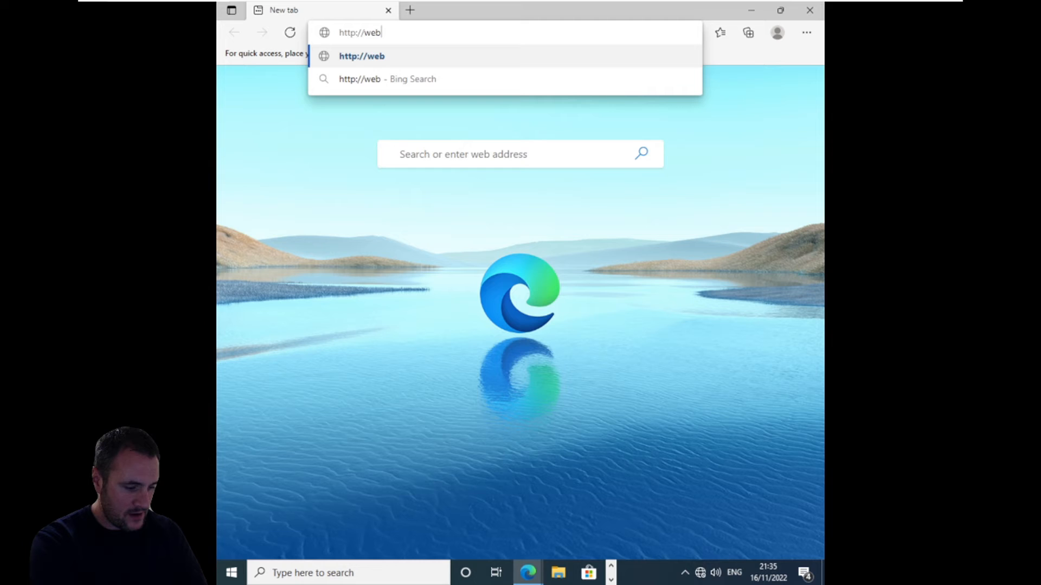
pyautogui.write('srv.')
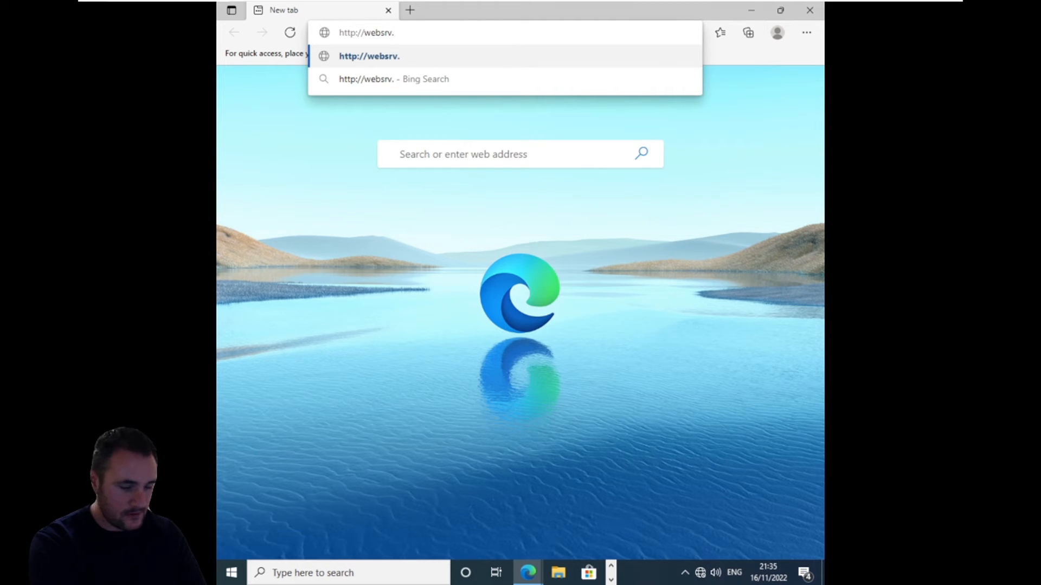
pyautogui.write('CCSC')
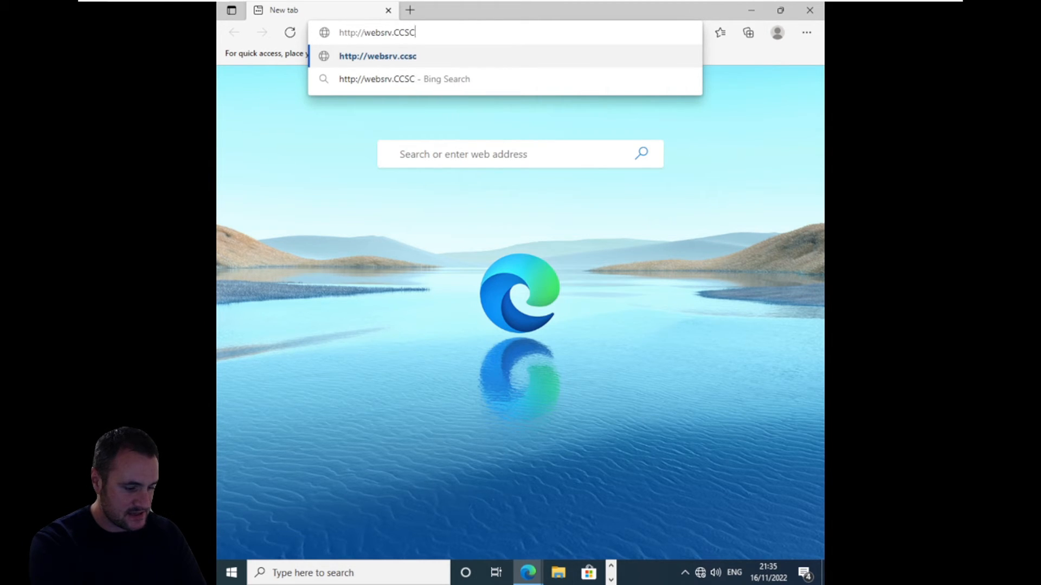
pyautogui.write('.lan')
pyautogui.hotkey('ctrl', 'a')
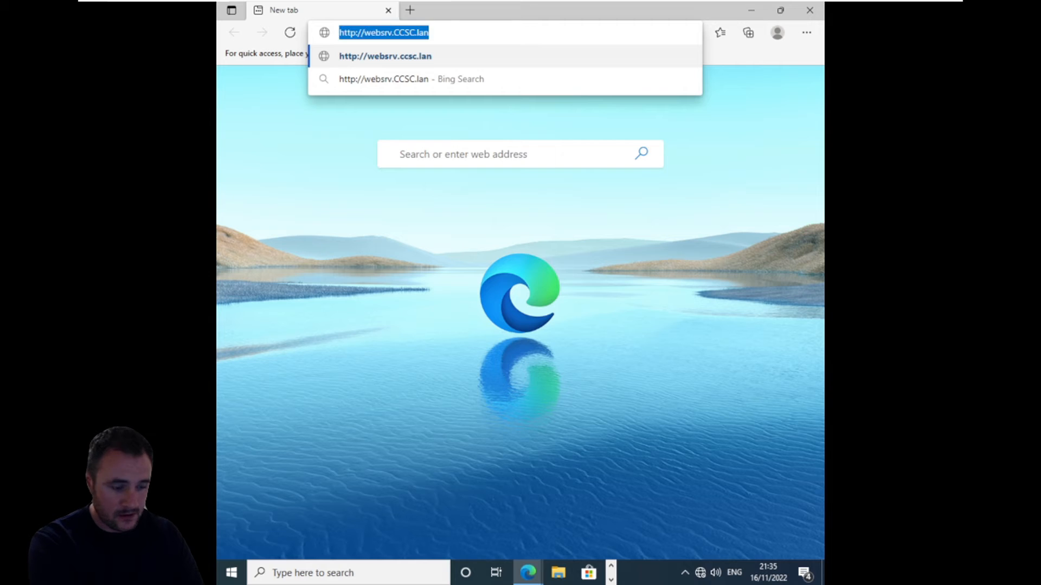
pyautogui.press('Return')
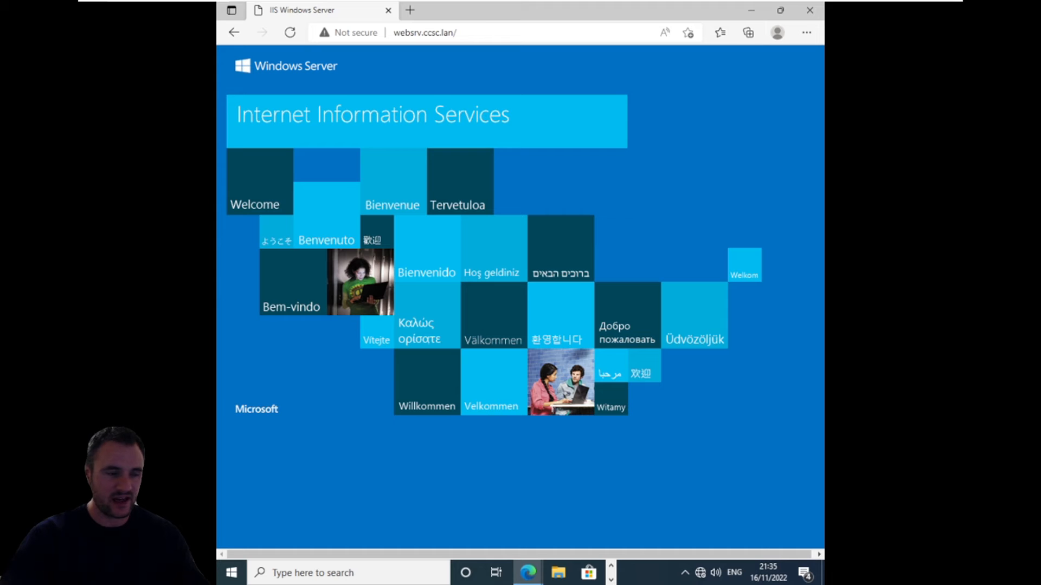
# Step: Replace websrv with intranet in the web address and load intranet.ccsc.lan to test the DNS alias
pyautogui.click(423, 32)
pyautogui.click(422, 32)
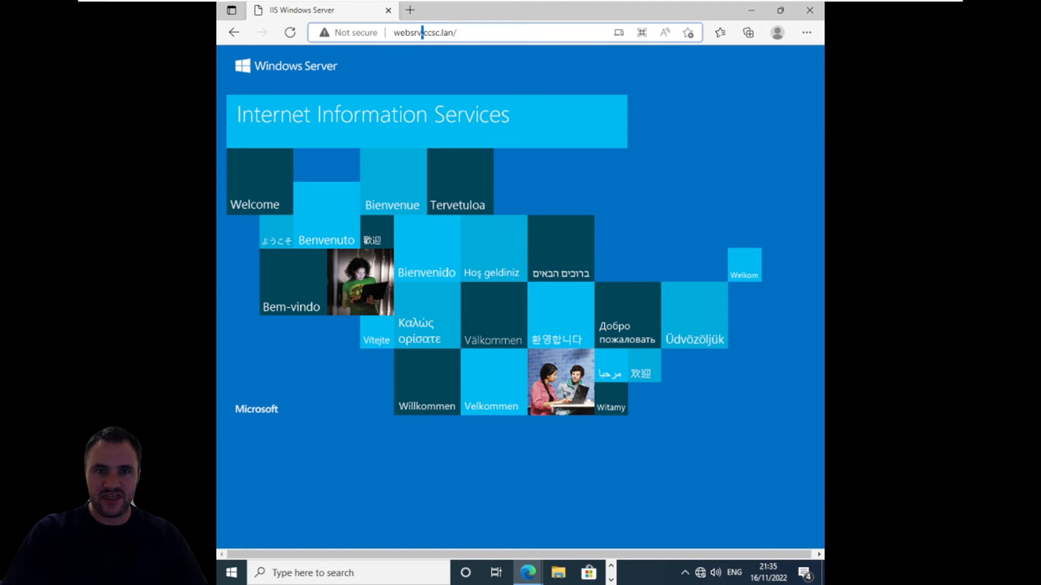
pyautogui.moveTo(422, 32); pyautogui.dragTo(393, 33)
pyautogui.write('intra')
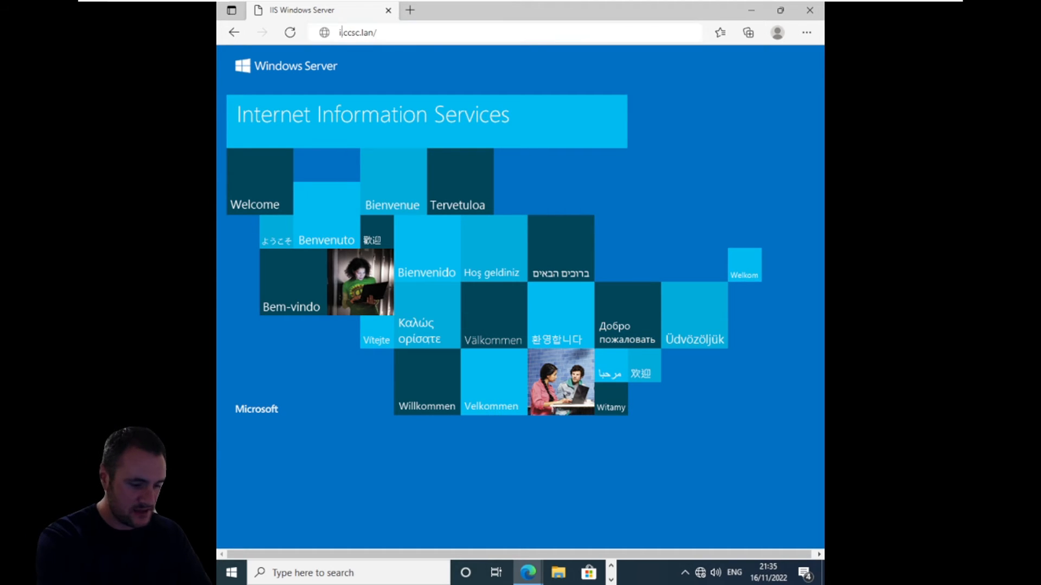
pyautogui.write('net.')
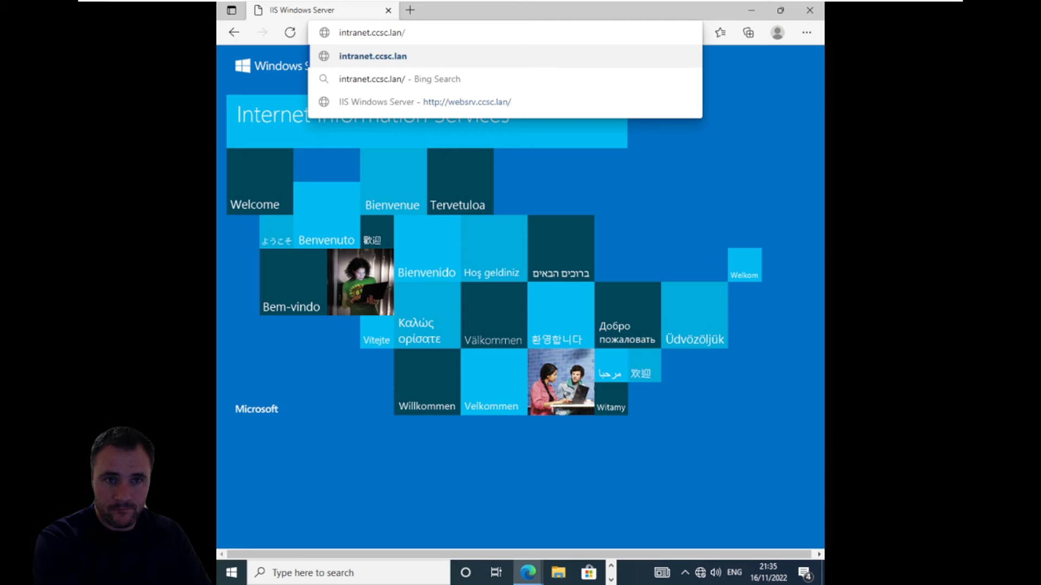
pyautogui.press('Return')
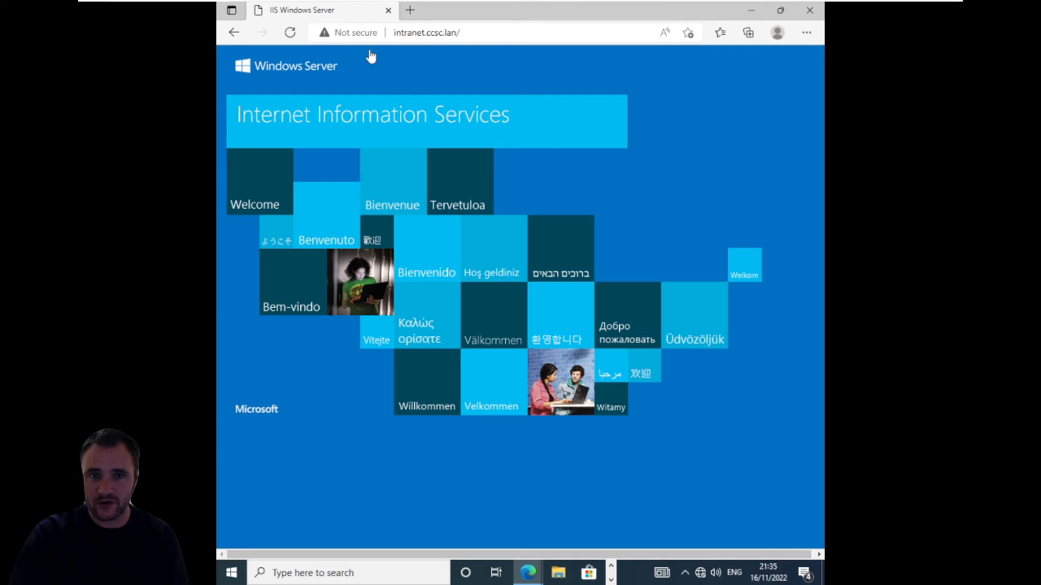
pyautogui.click(490, 32)
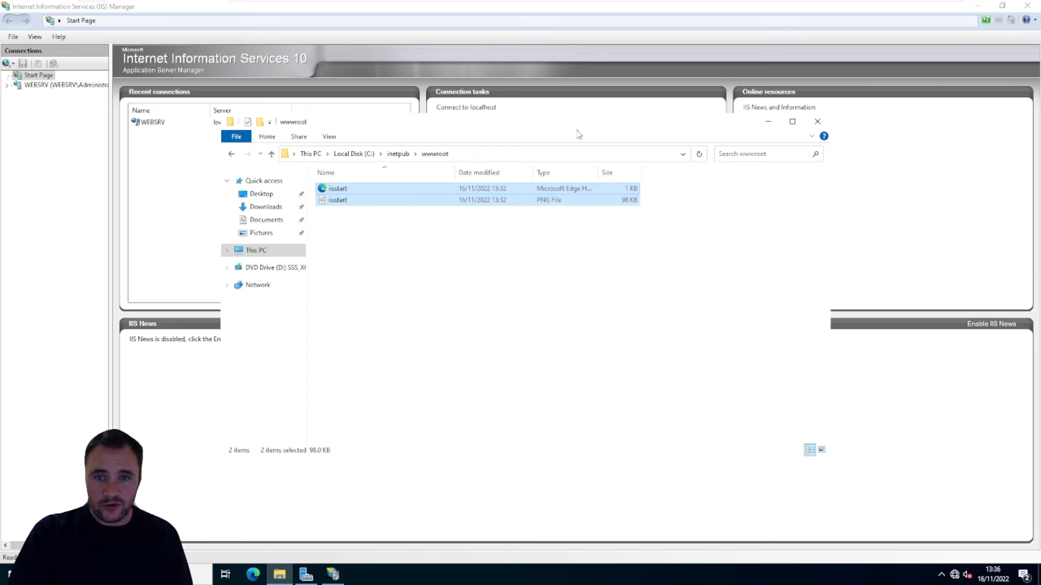
# Step: In IIS Manager, expand WEBSRV and its Sites, and explore the Default Web Site's content folder
pyautogui.click(811, 14)
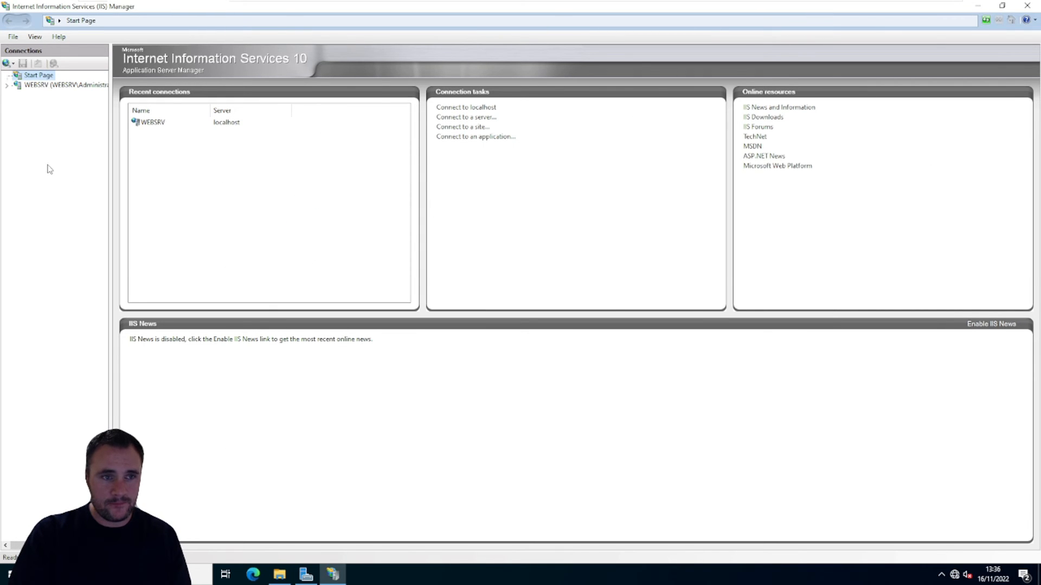
pyautogui.click(10, 87)
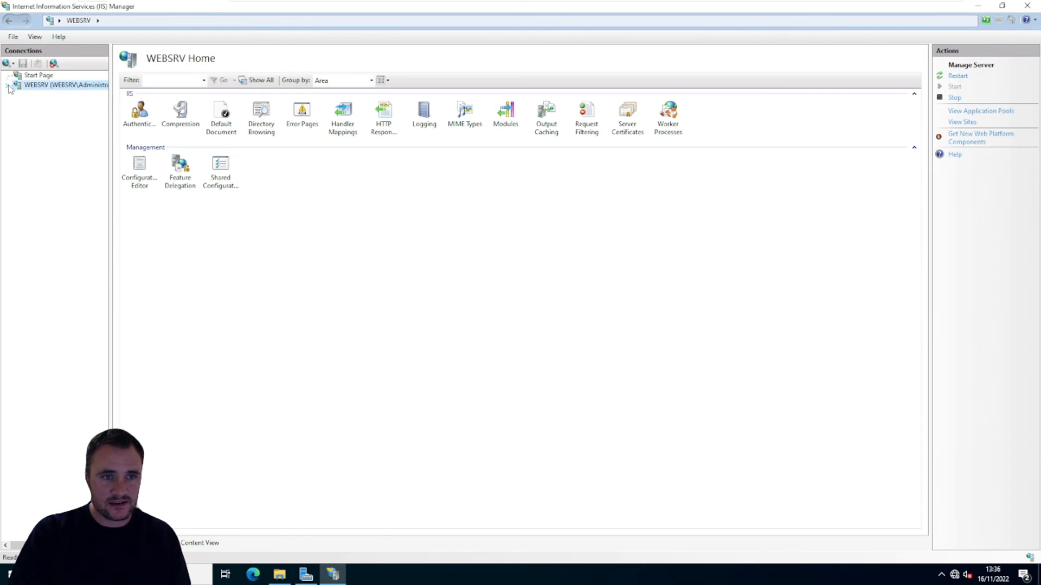
pyautogui.click(7, 86)
pyautogui.click(17, 104)
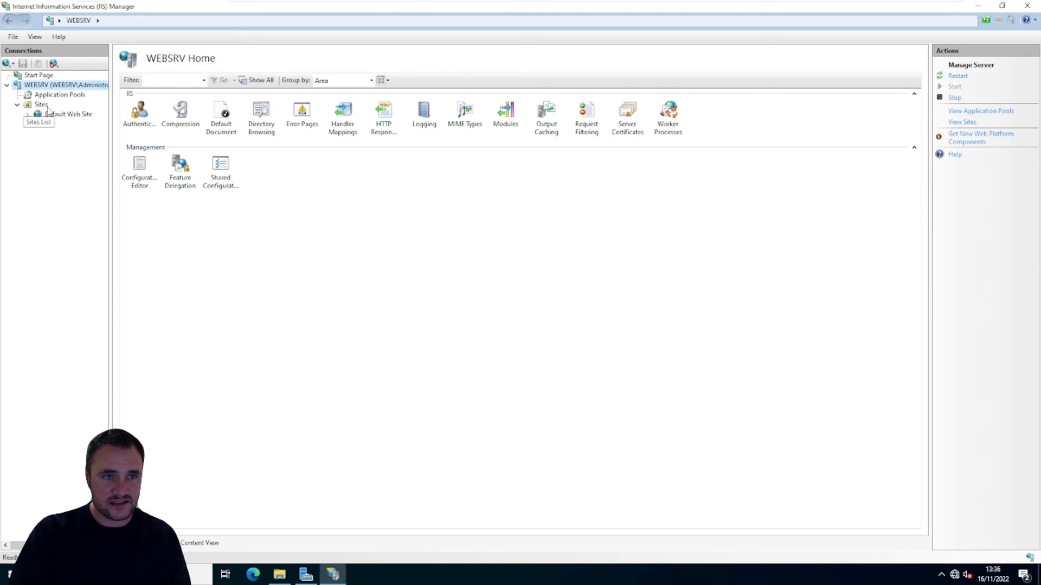
pyautogui.click(41, 105)
pyautogui.click(64, 114)
pyautogui.rightClick(55, 113)
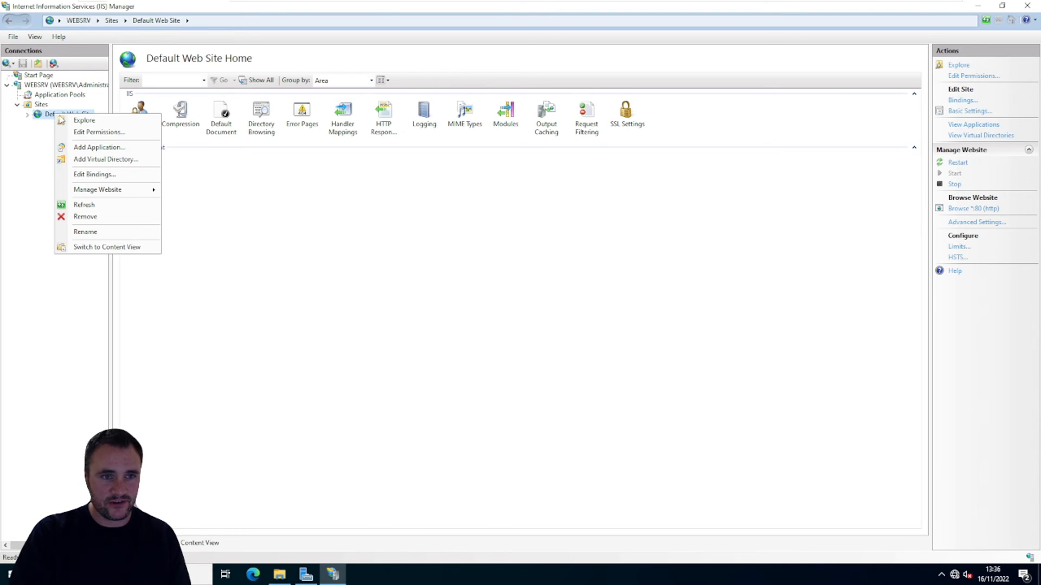
pyautogui.click(116, 125)
pyautogui.moveTo(520, 305); pyautogui.dragTo(379, 184)
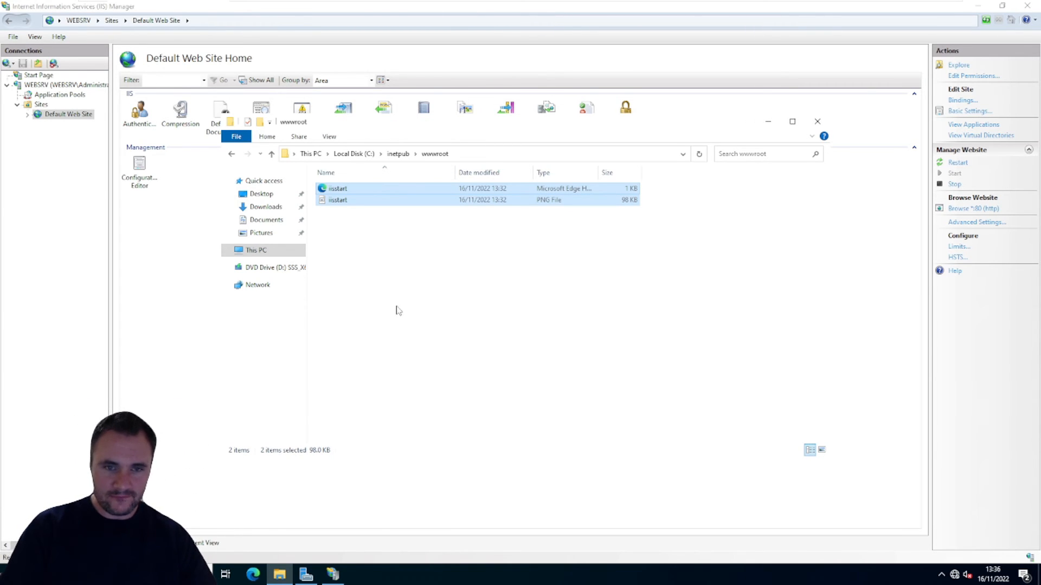
pyautogui.click(430, 279)
pyautogui.moveTo(424, 255); pyautogui.dragTo(347, 187)
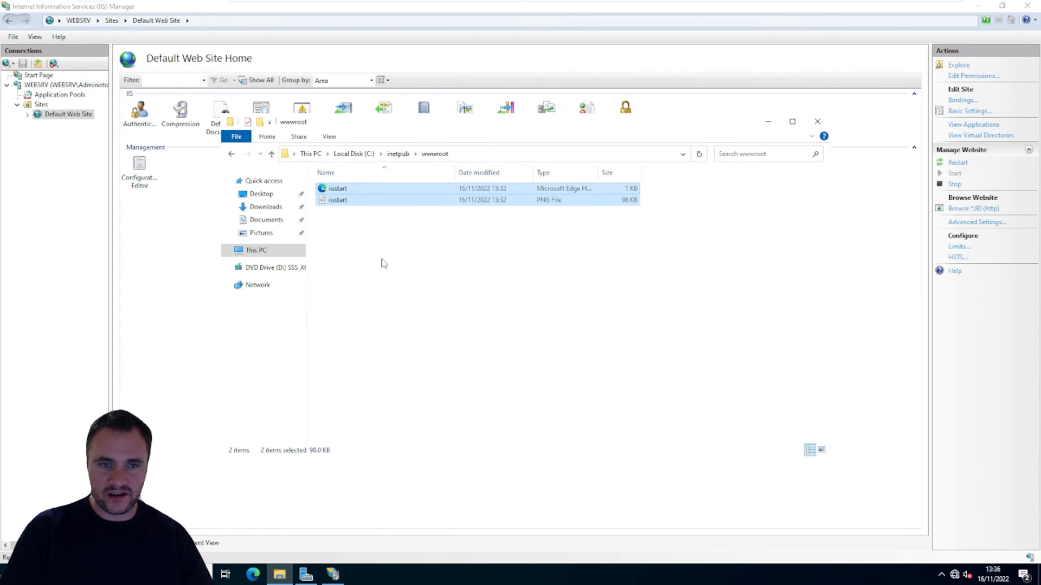
pyautogui.click(383, 262)
pyautogui.moveTo(334, 232); pyautogui.dragTo(488, 303)
# Step: Look at the Default Web Site's Directory Browsing feature, and return to the sites list and the WEBSRV server home
pyautogui.click(82, 246)
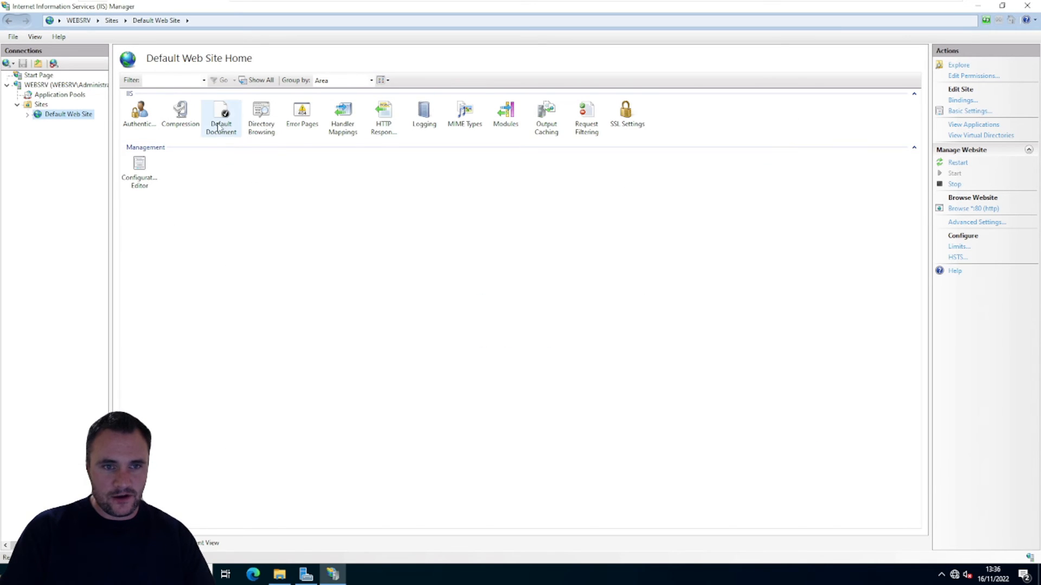
pyautogui.doubleClick(261, 114)
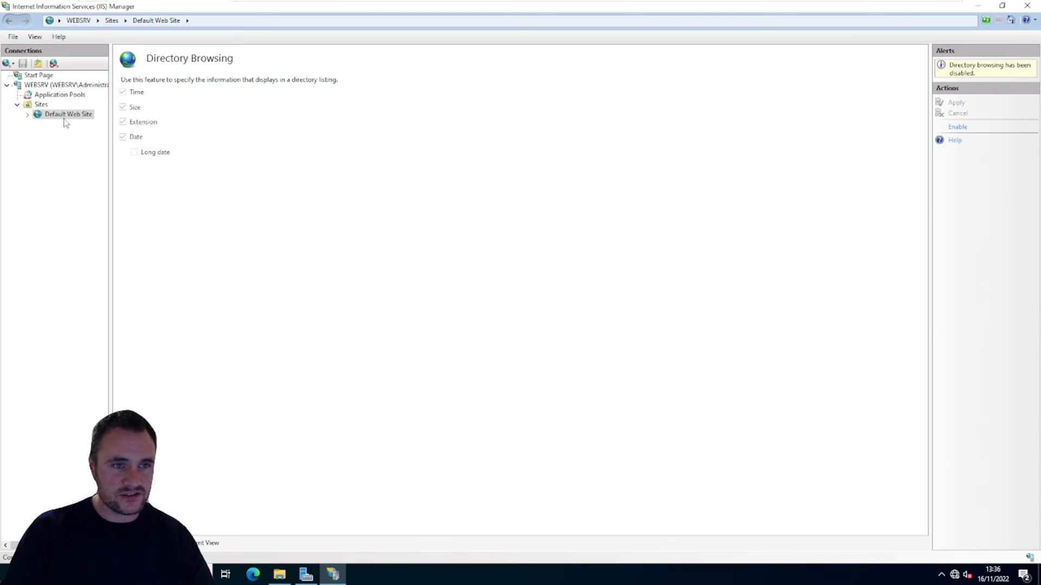
pyautogui.click(41, 104)
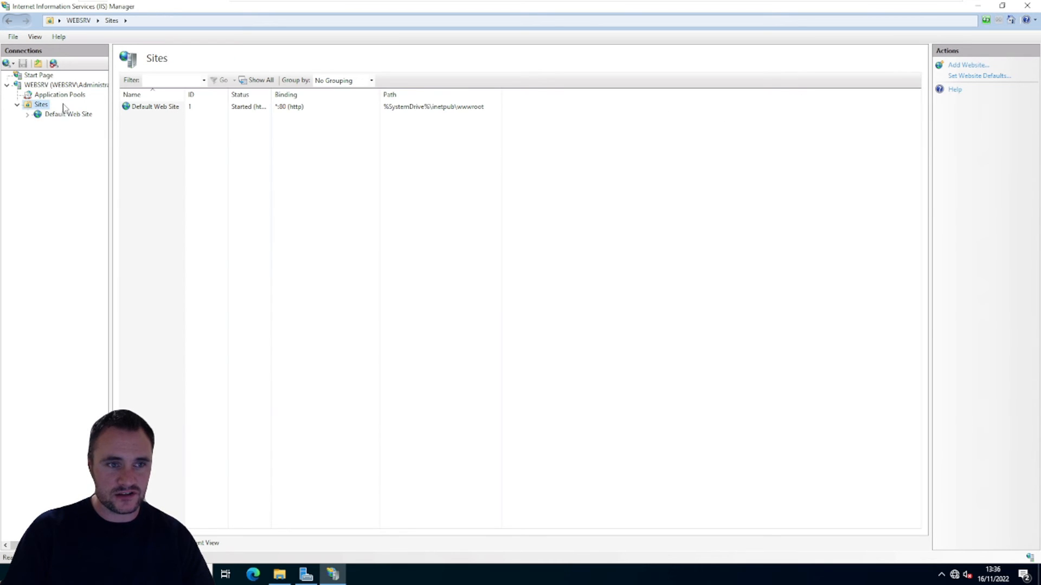
pyautogui.click(59, 86)
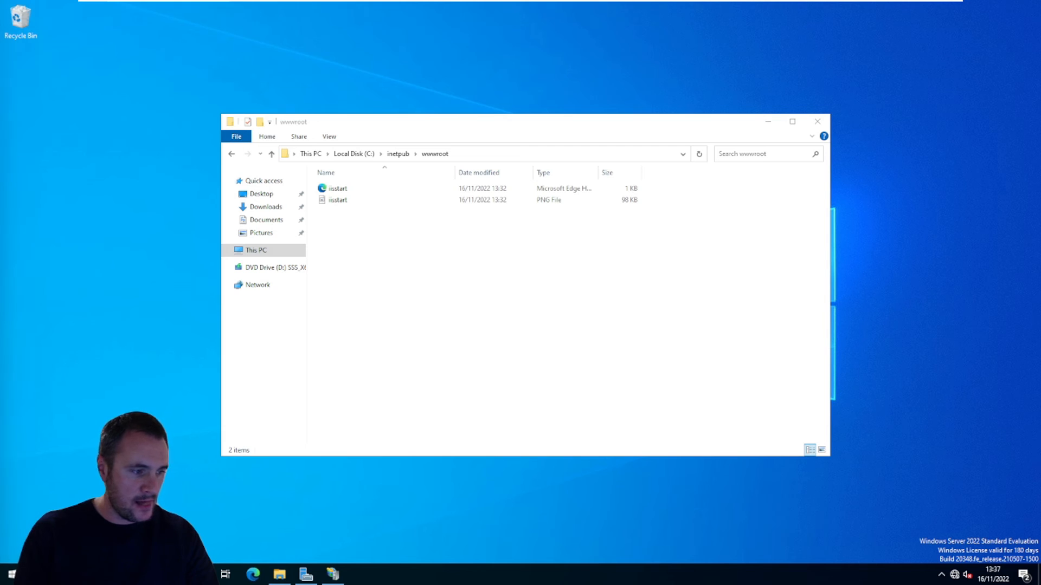
# Step: Transfer the CSS TEMPLATE SITE archive onto the server's desktop and open its html folder
pyautogui.moveTo(5, 105); pyautogui.dragTo(179, 189)
pyautogui.moveTo(167, 225); pyautogui.dragTo(148, 210)
pyautogui.doubleClick(145, 201)
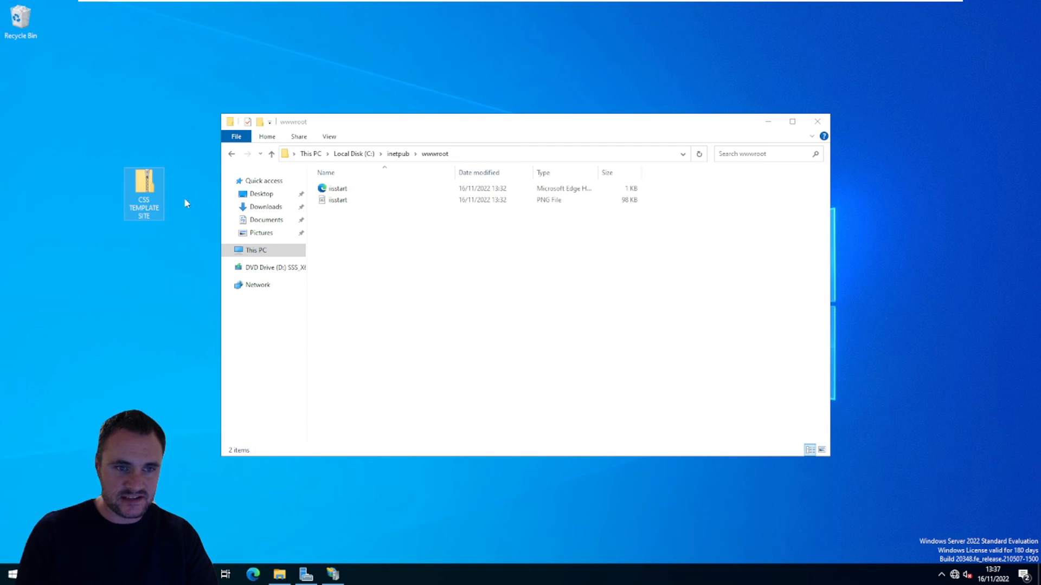
pyautogui.doubleClick(354, 207)
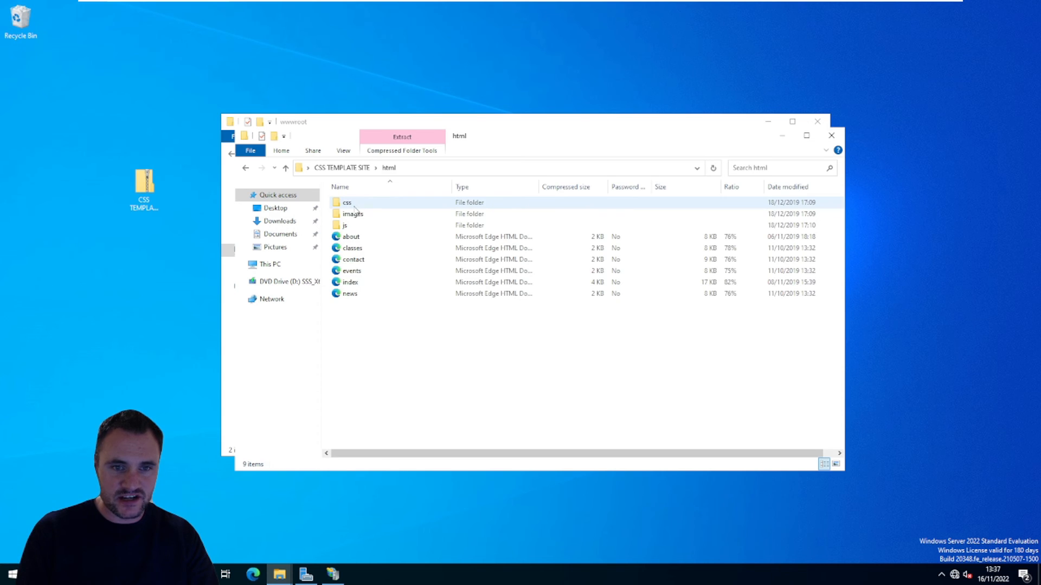
# Step: Copy all files and folders from the archive's html folder into the wwwroot folder
pyautogui.moveTo(426, 346); pyautogui.dragTo(398, 323)
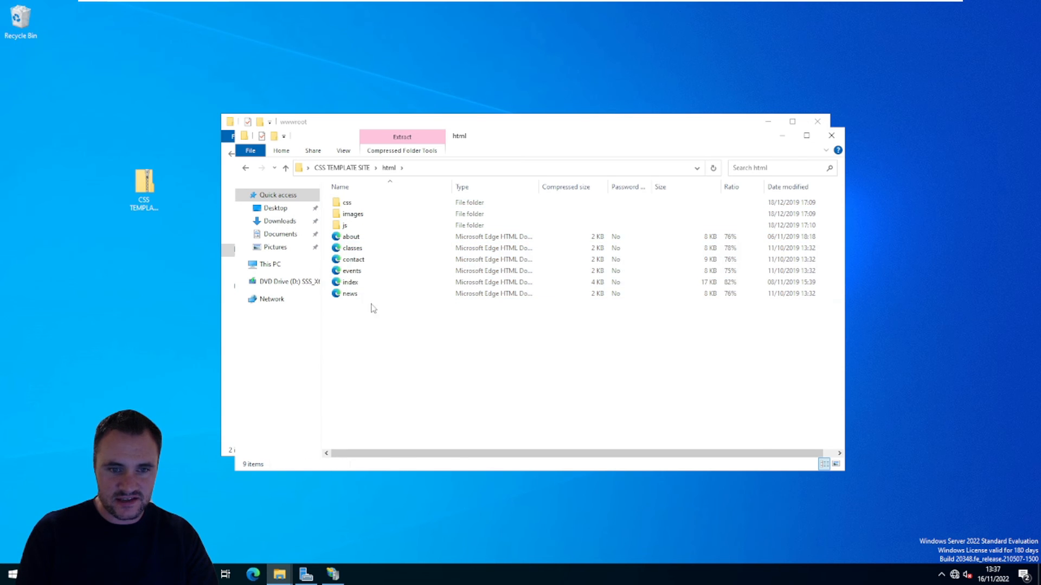
pyautogui.click(357, 281)
pyautogui.click(434, 364)
pyautogui.moveTo(437, 369); pyautogui.dragTo(337, 198)
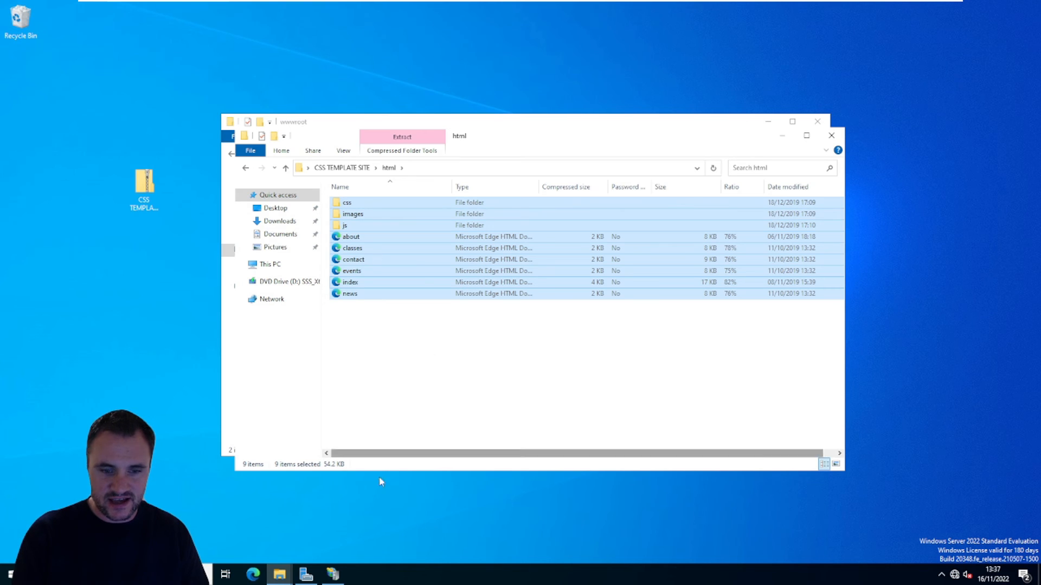
pyautogui.click(289, 573)
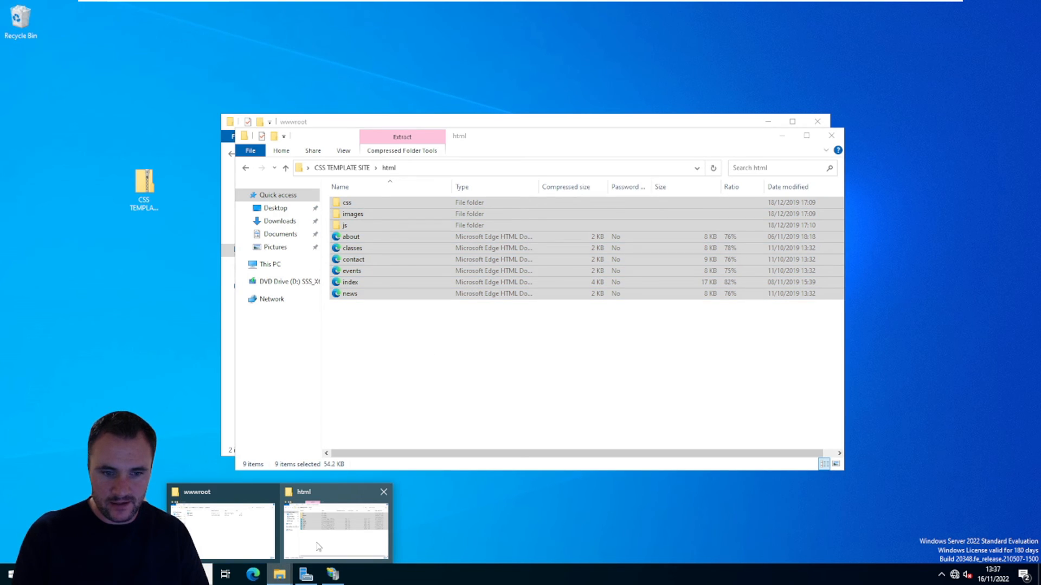
pyautogui.click(228, 529)
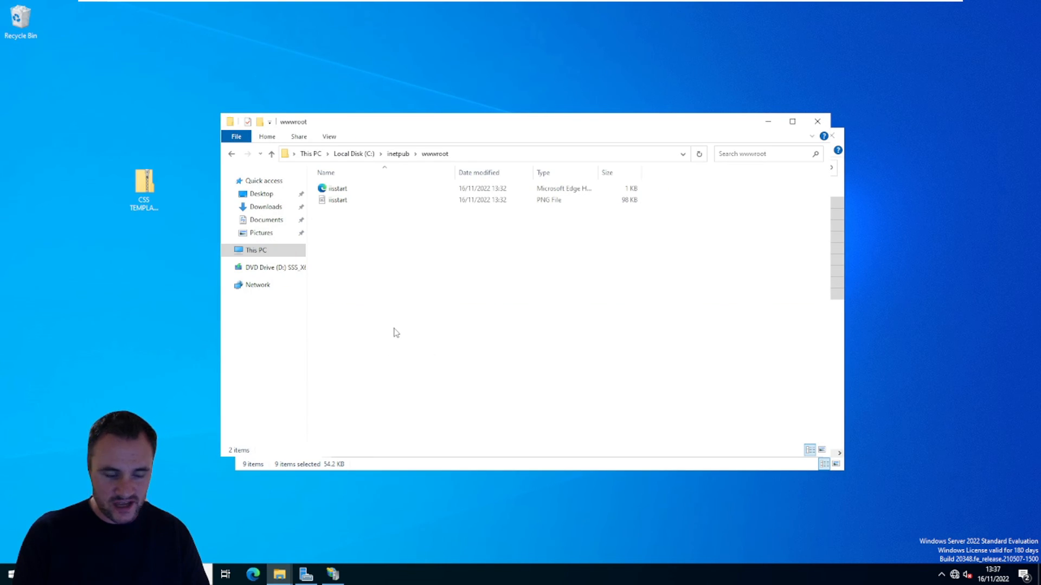
pyautogui.hotkey('ctrl', 'v')
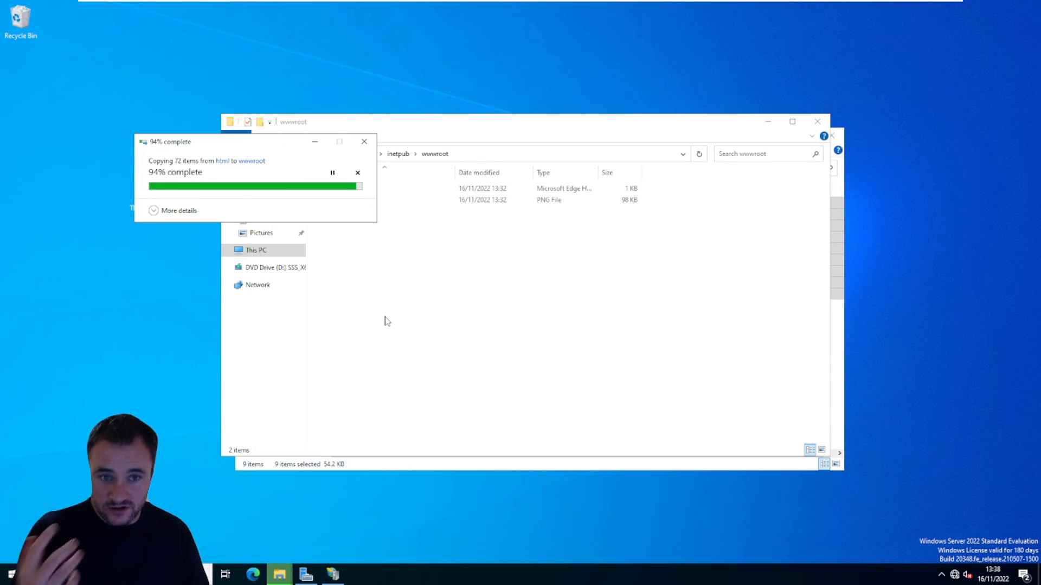
pyautogui.click(380, 328)
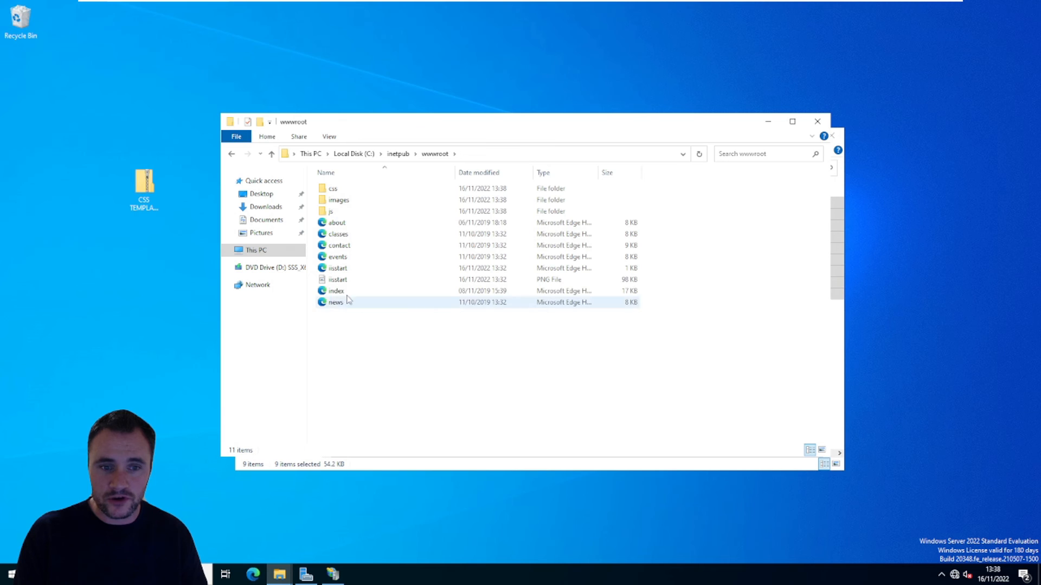
# Step: Create a new folder named OLD in wwwroot
pyautogui.rightClick(354, 352)
pyautogui.moveTo(404, 471)
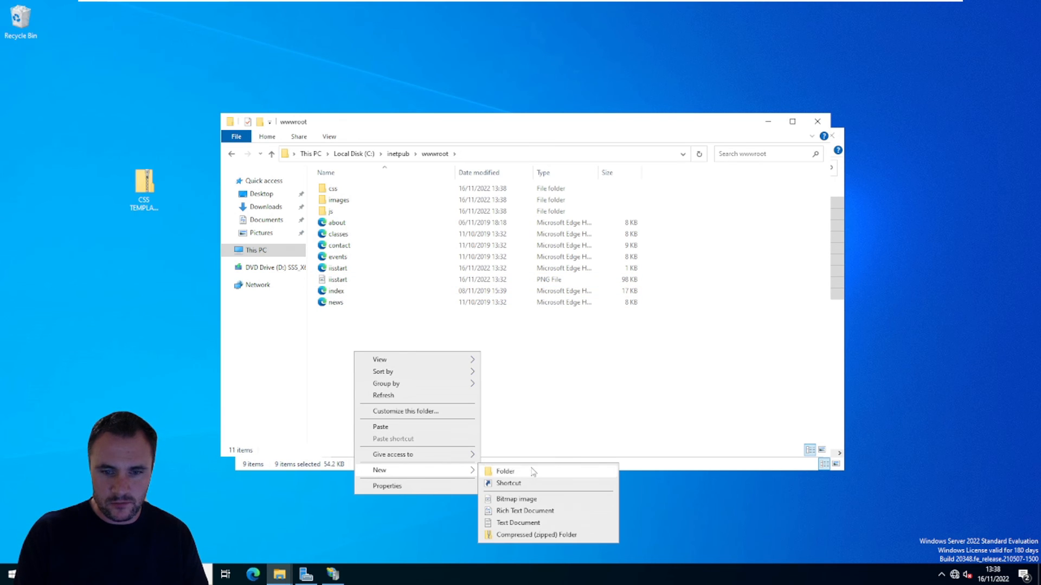
pyautogui.click(531, 471)
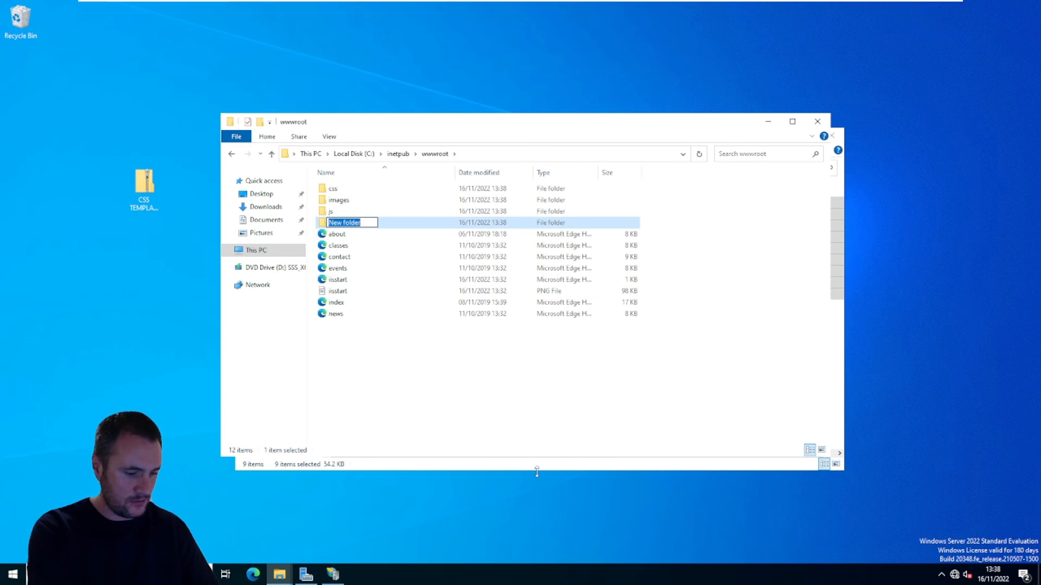
pyautogui.write('OLD')
pyautogui.press('Return')
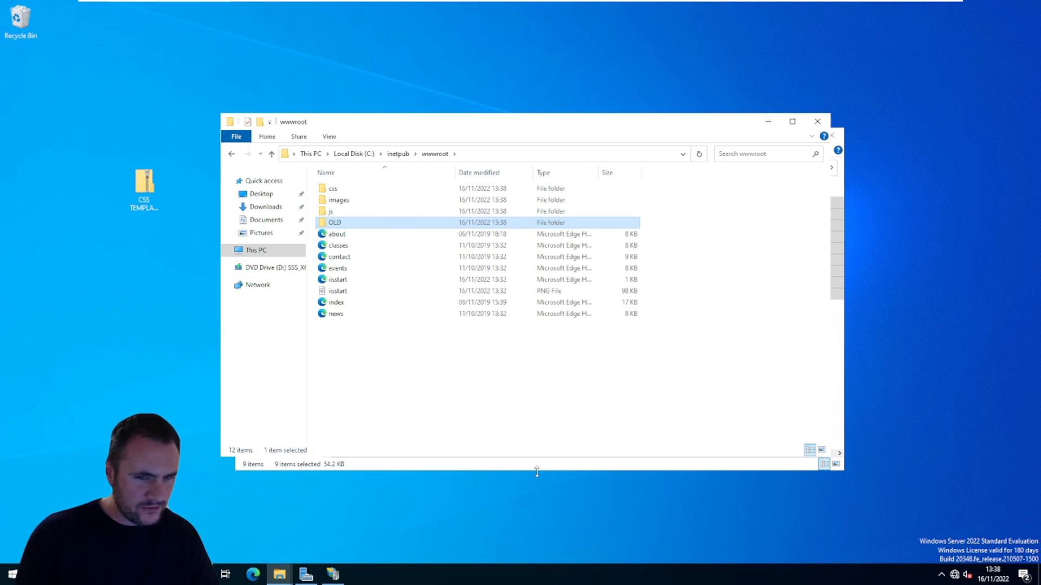
# Step: Dismiss the Print Pictures dialog and move both iisstart files into the OLD folder
pyautogui.click(337, 280)
pyautogui.keyDown('ctrl'); pyautogui.click(334, 290); pyautogui.keyUp('ctrl')
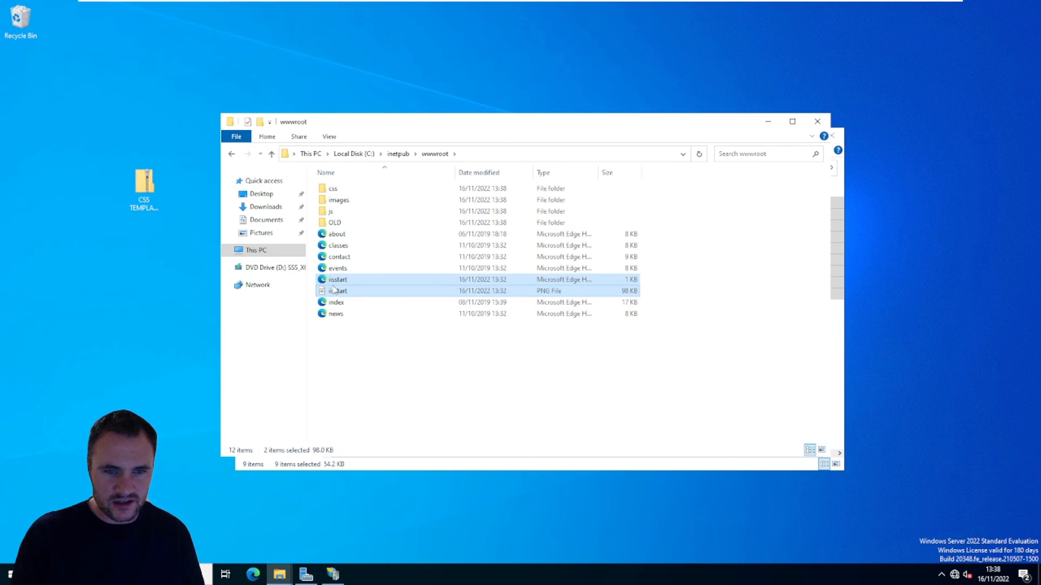
pyautogui.hotkey('ctrl', 'p')
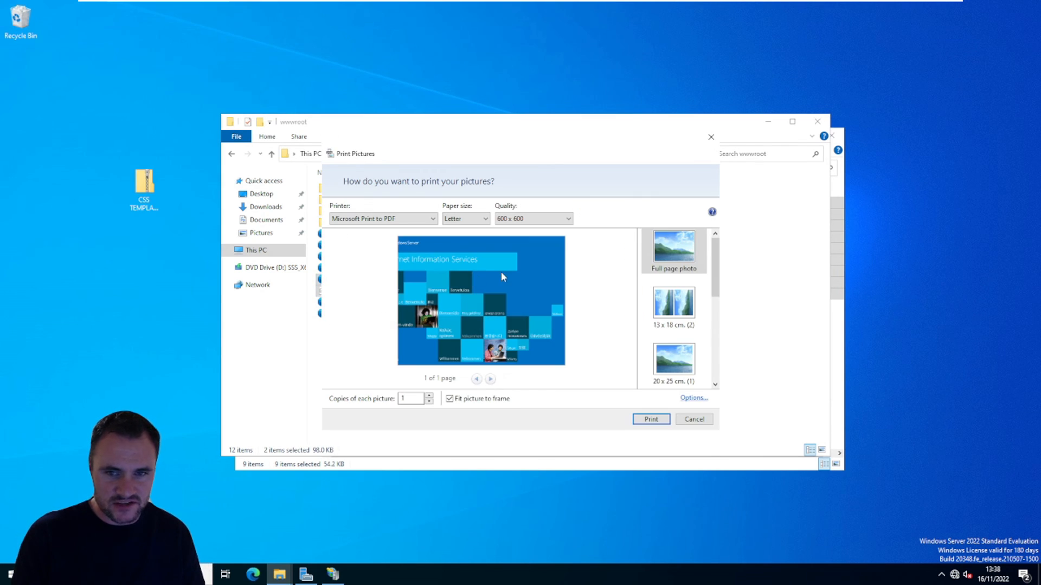
pyautogui.click(710, 138)
pyautogui.moveTo(347, 283); pyautogui.dragTo(335, 224)
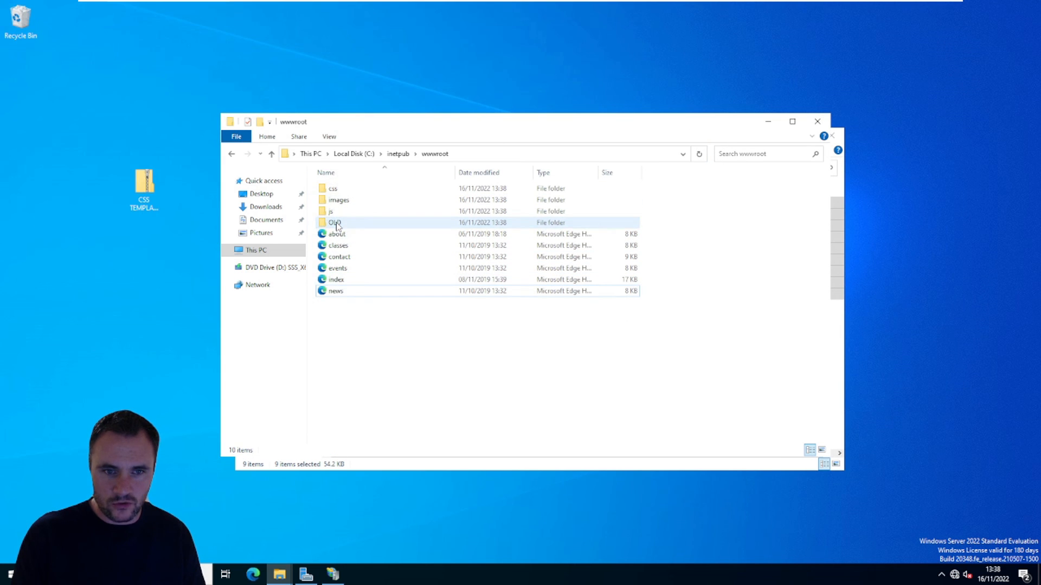
# Step: Select the index page in wwwroot and switch through Server Manager to IIS Manager
pyautogui.click(340, 280)
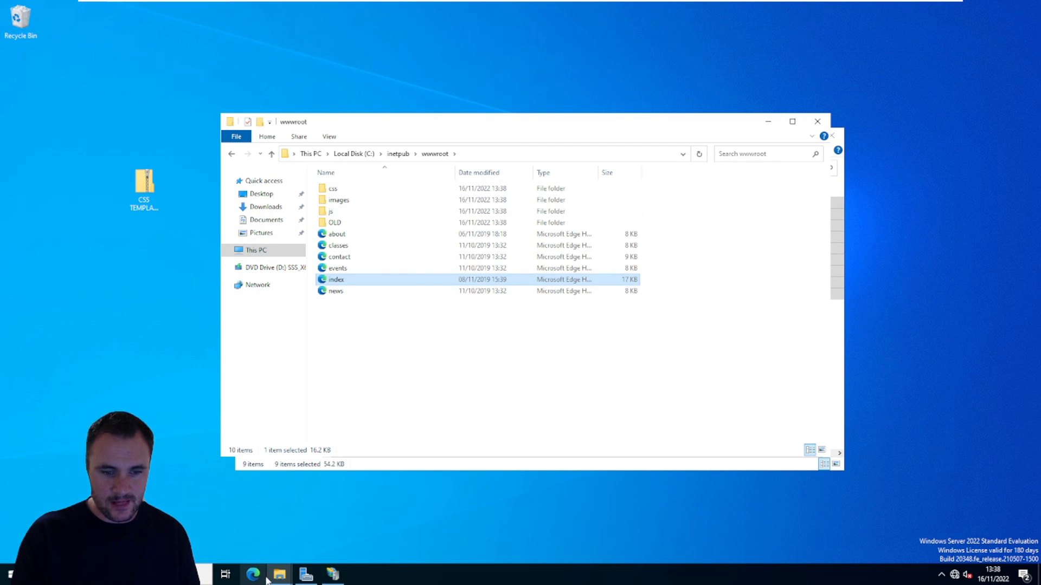
pyautogui.click(307, 576)
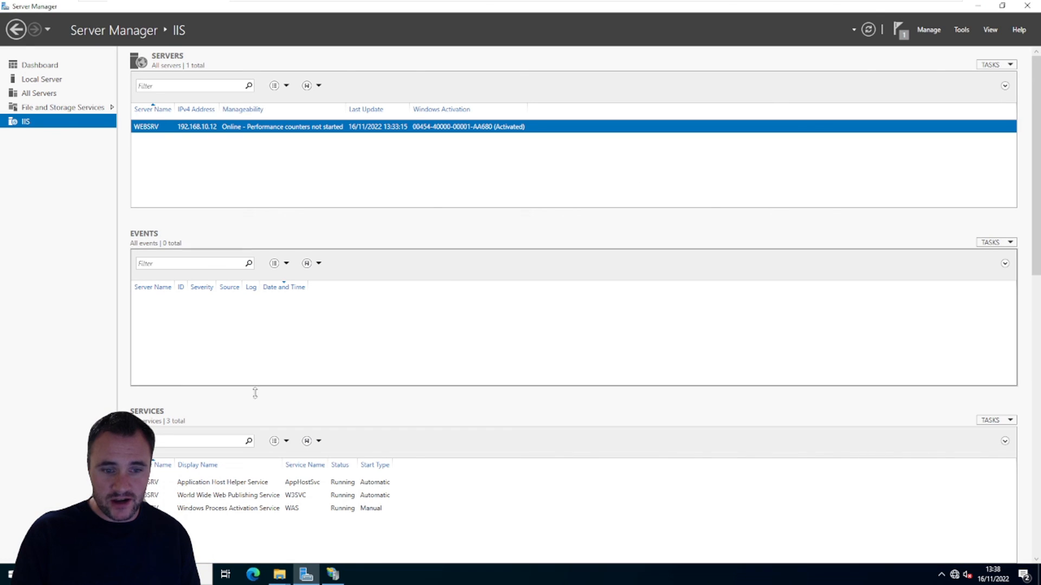
pyautogui.moveTo(334, 573)
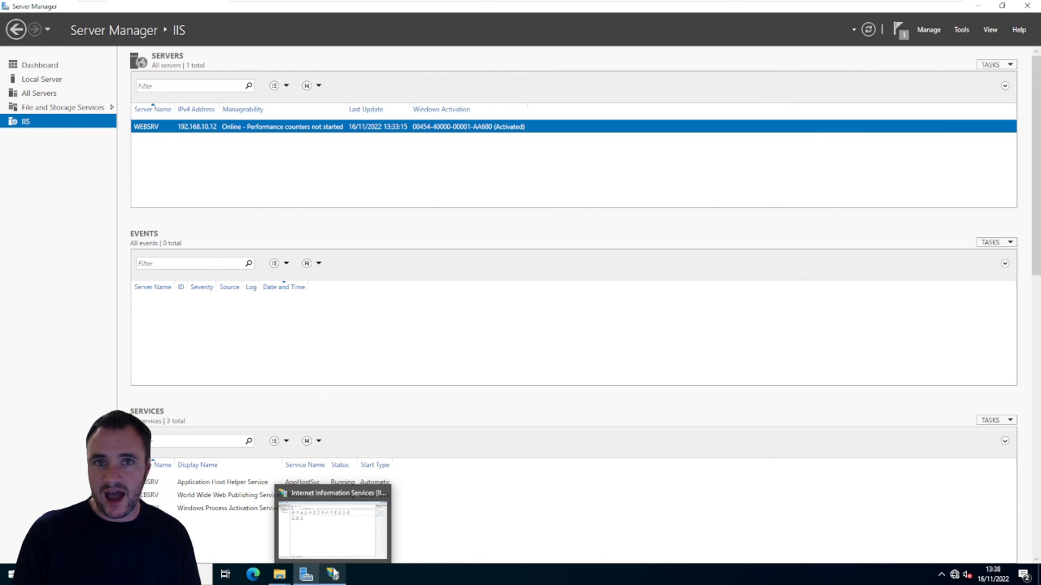
pyautogui.click(334, 573)
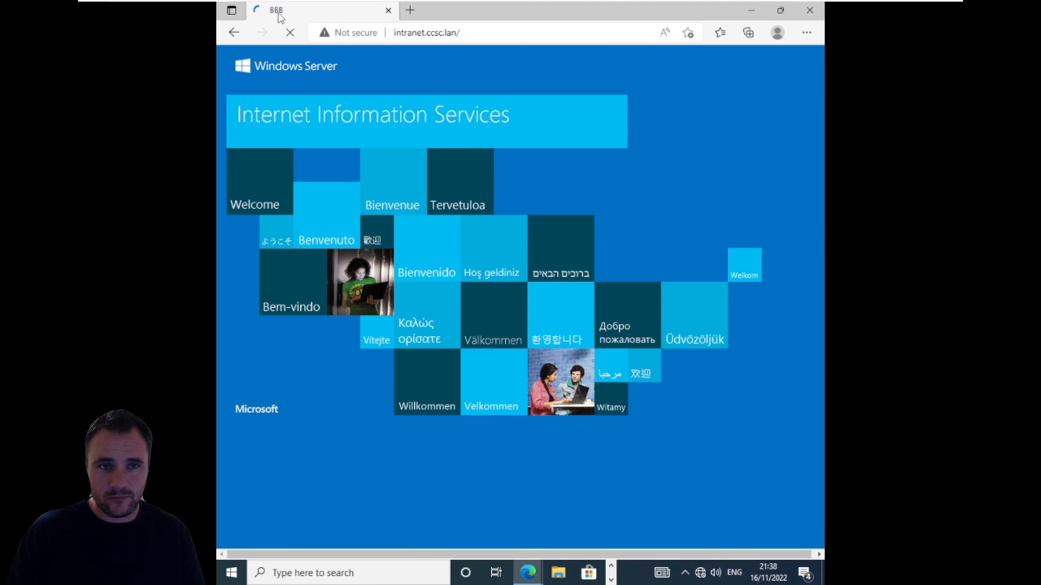
# Step: Switch to Microsoft Edge on the Windows 10 client and select the intranet.ccsc.lan address to test the replaced site
pyautogui.click(423, 32)
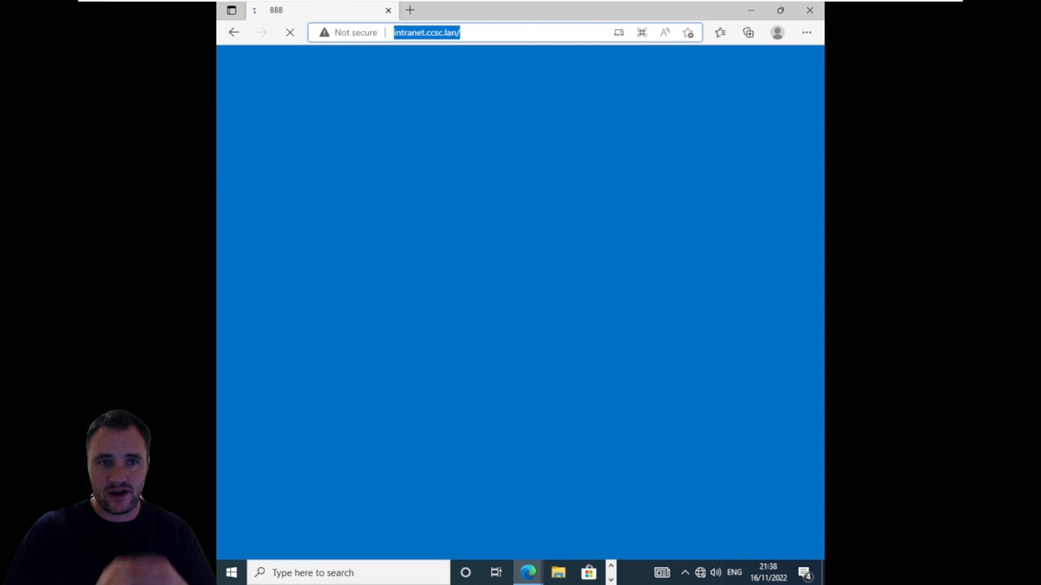